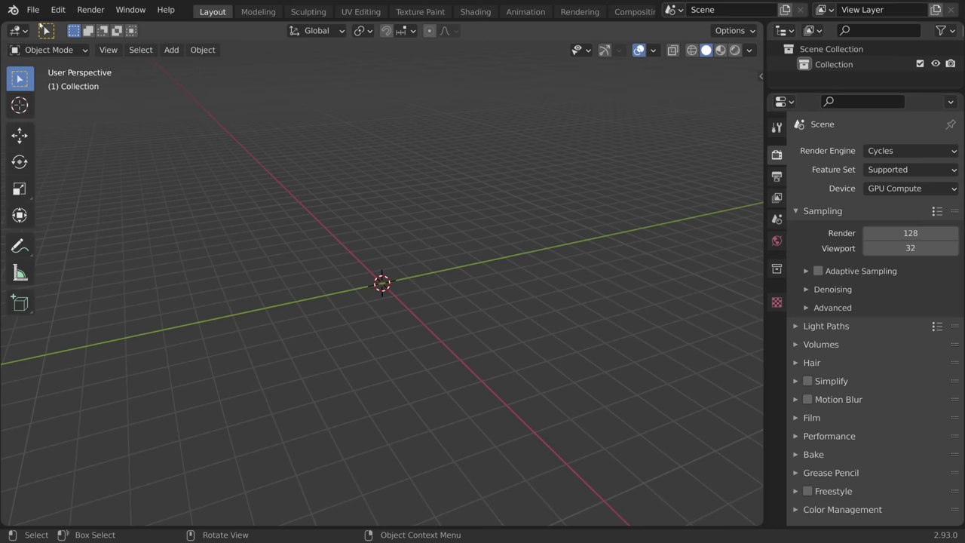
Step: Append the Man scale model object from another .blend file
click(32, 10)
click(60, 179)
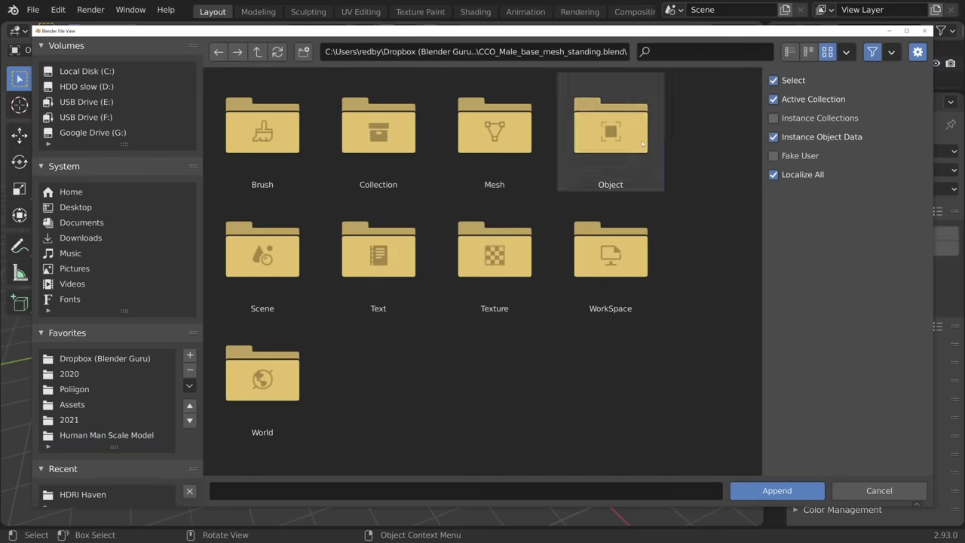
double_click(643, 143)
click(261, 130)
double_click(260, 130)
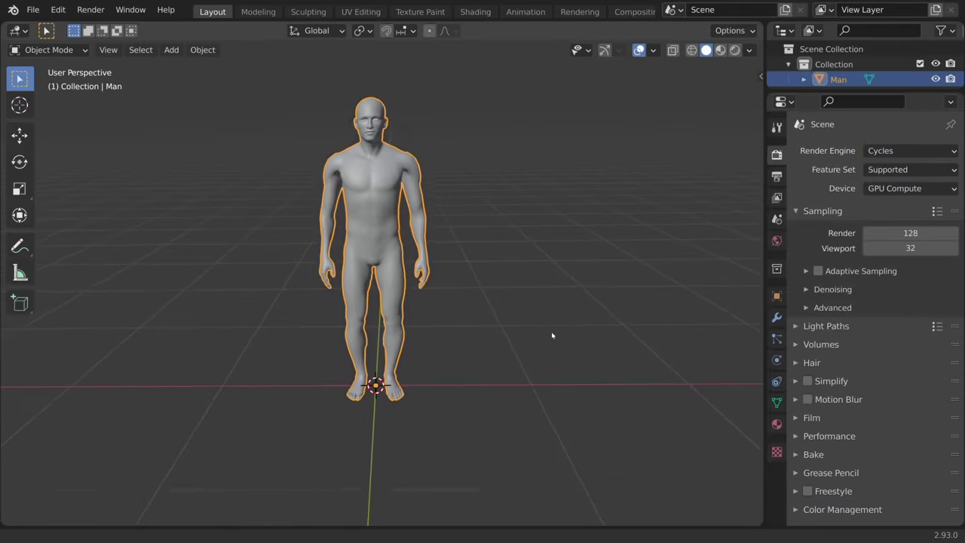
middle_drag(552, 335, 525, 358)
Step: Add a cube beside the Man and stretch it wider along X
key(shift+a)
click(593, 248)
middle_drag(593, 248, 588, 301)
key(s)
key(shift+z)
key(Return)
key(n)
key(n)
key(s)
key(x)
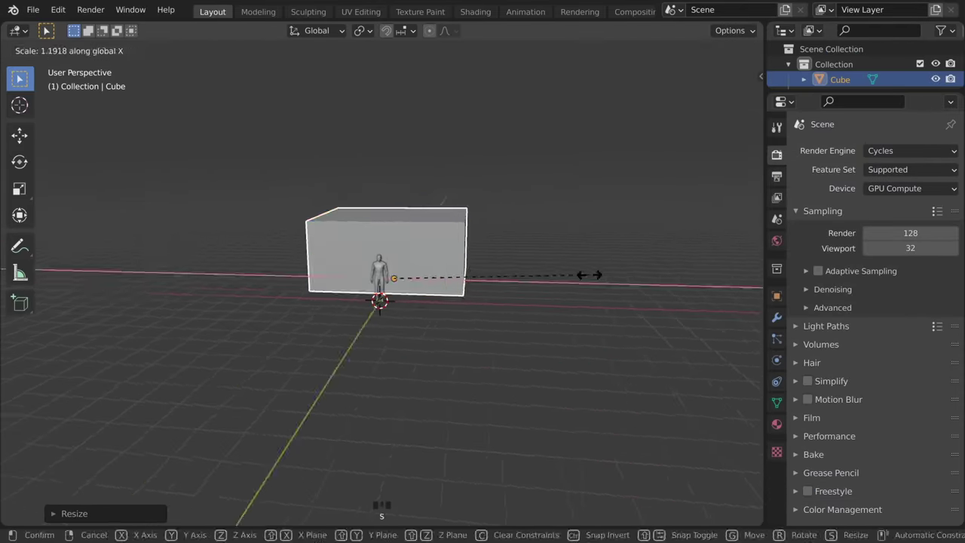
click(595, 275)
Step: In Edit Mode, extrude the cube's end face along X to lengthen the block
key(Tab)
key(e)
click(422, 317)
scroll(312, 317, down, 2)
middle_drag(423, 316, 311, 314)
Step: Move the selected faces so the block forms an L-shaped footprint
key(g)
click(390, 240)
middle_drag(389, 240, 392, 249)
scroll(392, 248, up, 3)
Step: Loop cut the wing tops and scale the top edges to 0 on X into gable ridges
key(ctrl+r)
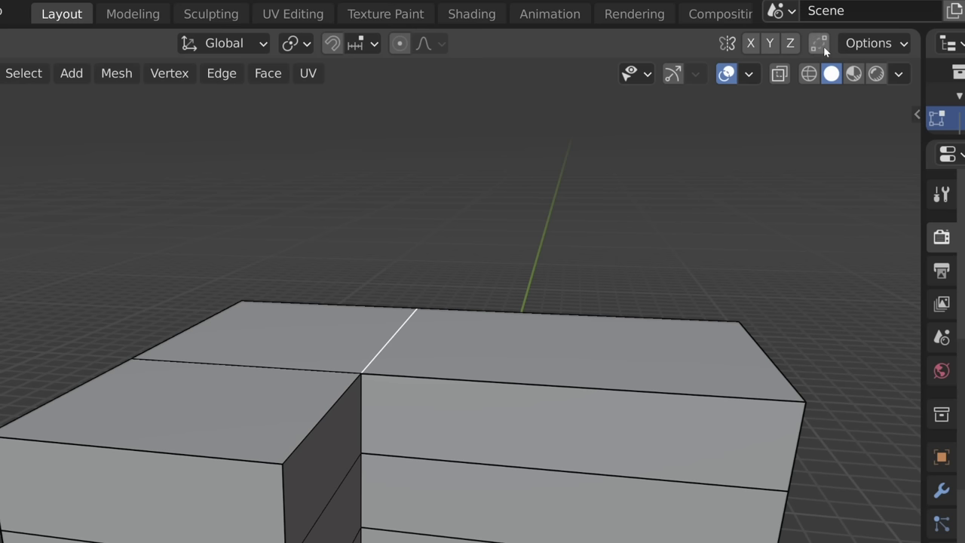
click(819, 43)
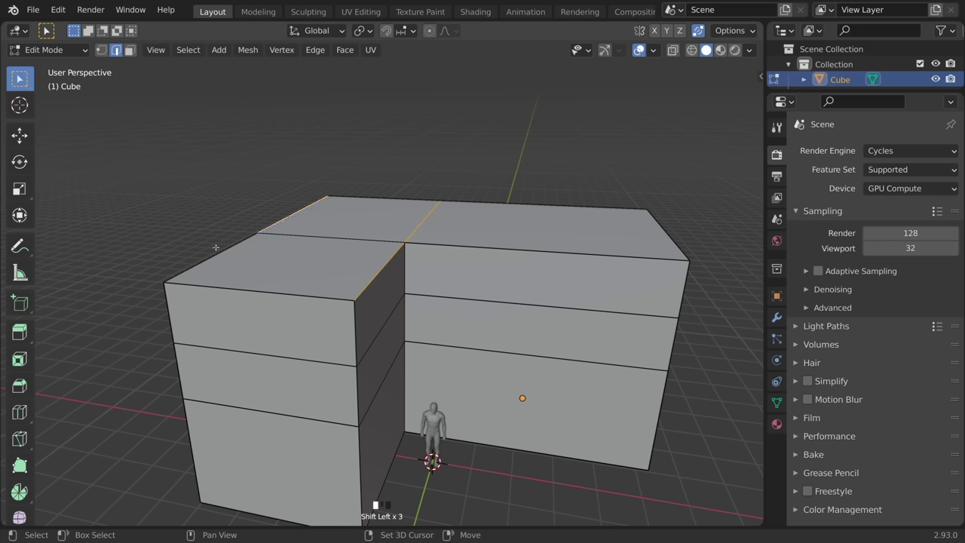
key(s)
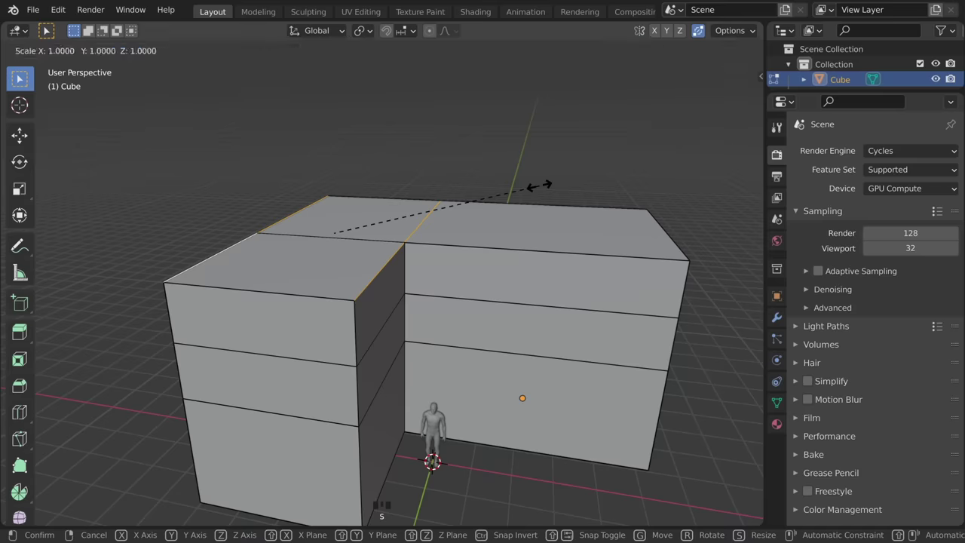
key(x)
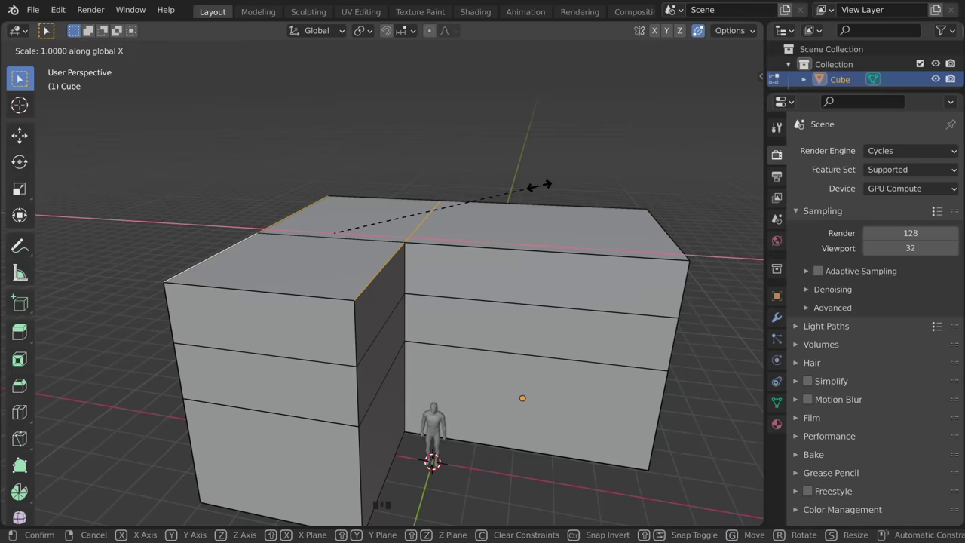
key(0)
key(Return)
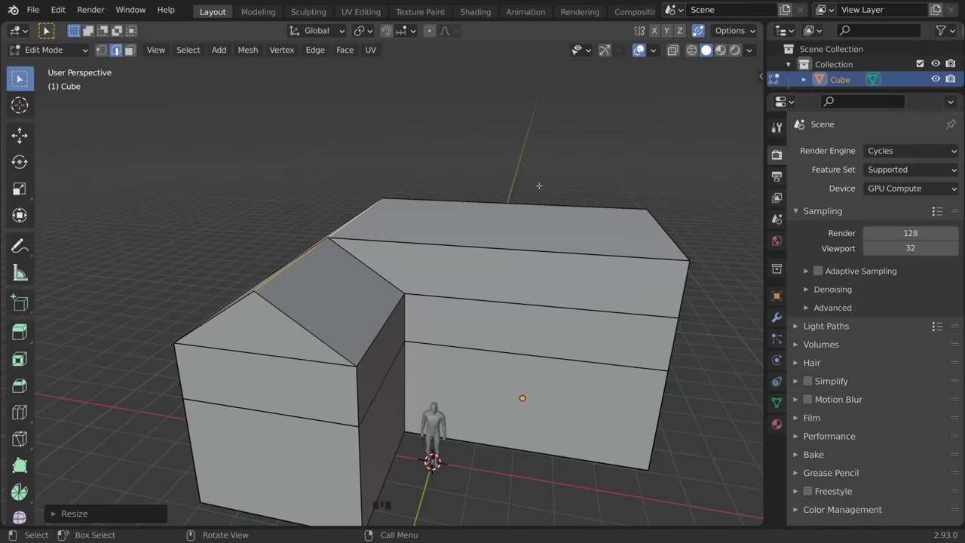
alt+click(581, 249)
key(s)
middle_drag(581, 248, 543, 272)
key(Escape)
Step: Separate the roof faces into their own object and give them 0.055 m thickness
click(248, 50)
mouse_move(266, 196)
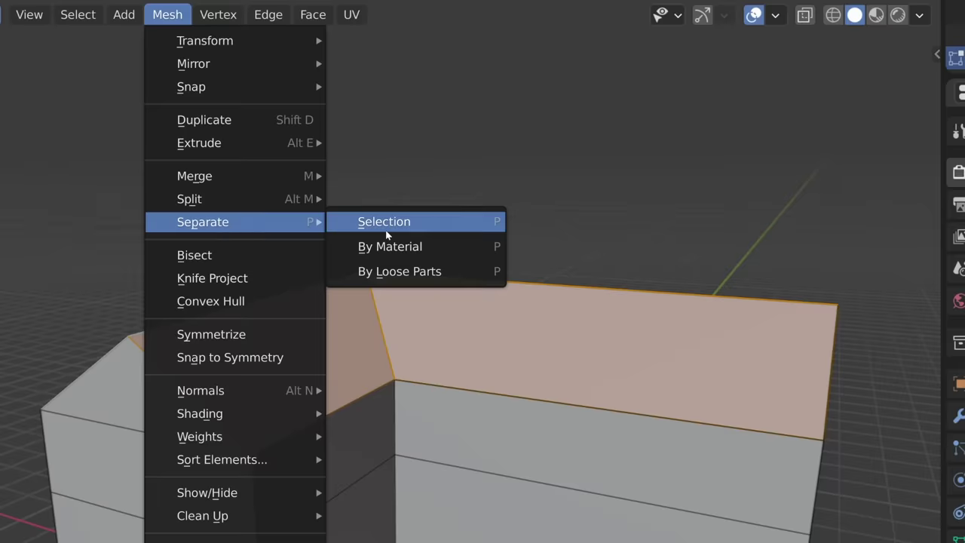
click(395, 190)
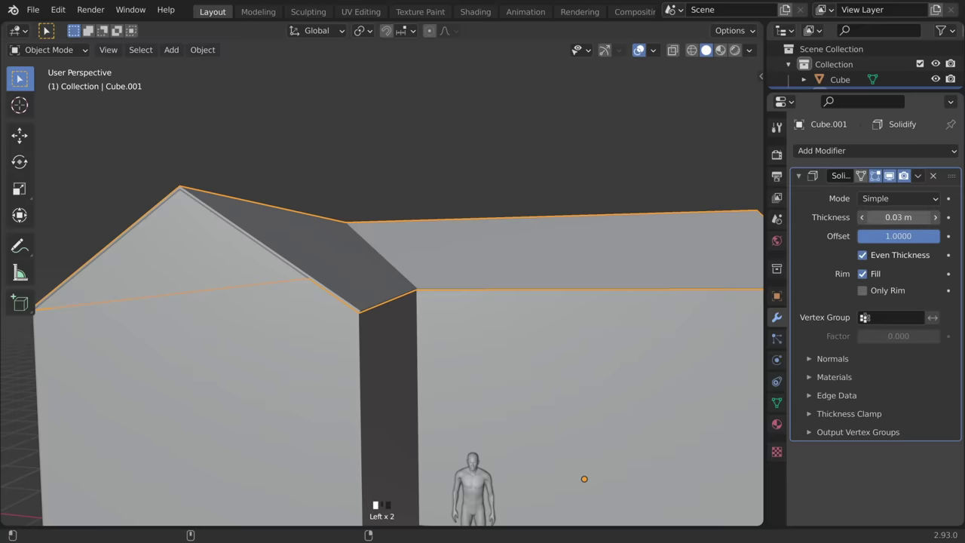
drag(898, 217, 897, 217)
key(g)
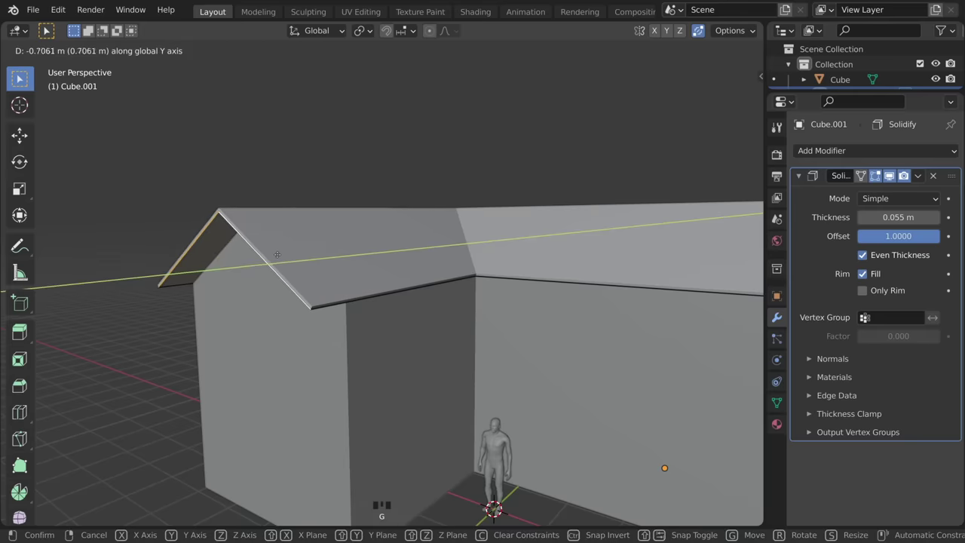
click(283, 256)
middle_drag(283, 256, 482, 250)
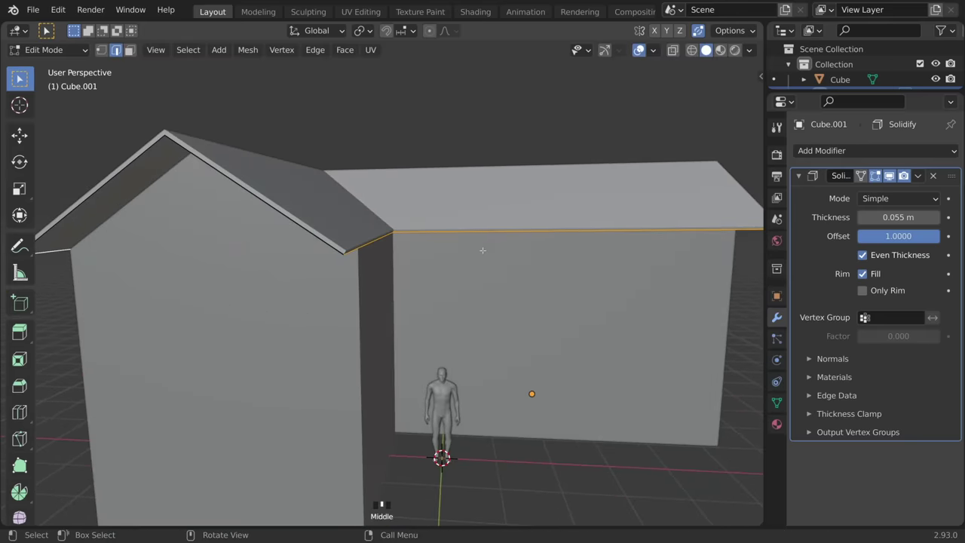
Step: Slide the roof edge along the slope and extrude a flat porch canopy along Y
key(g)
key(g)
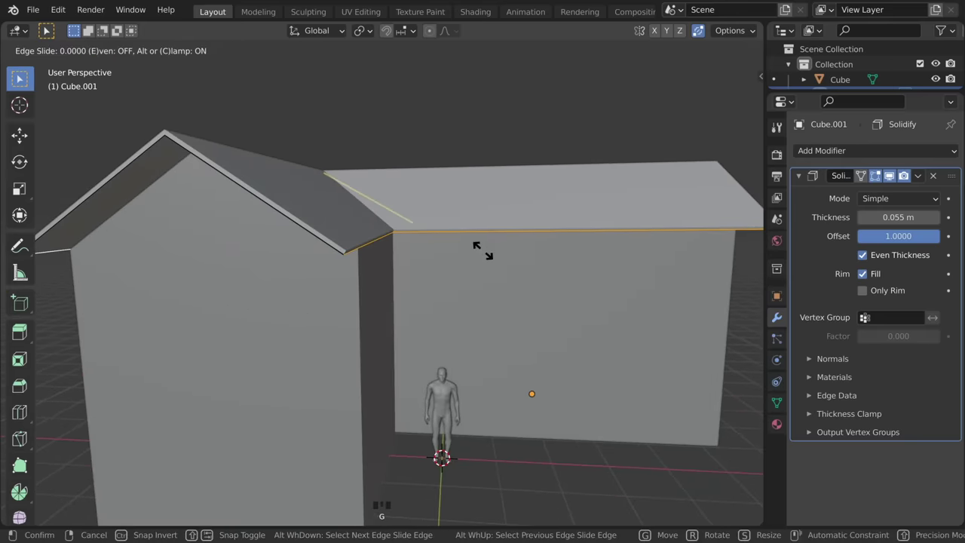
key(c)
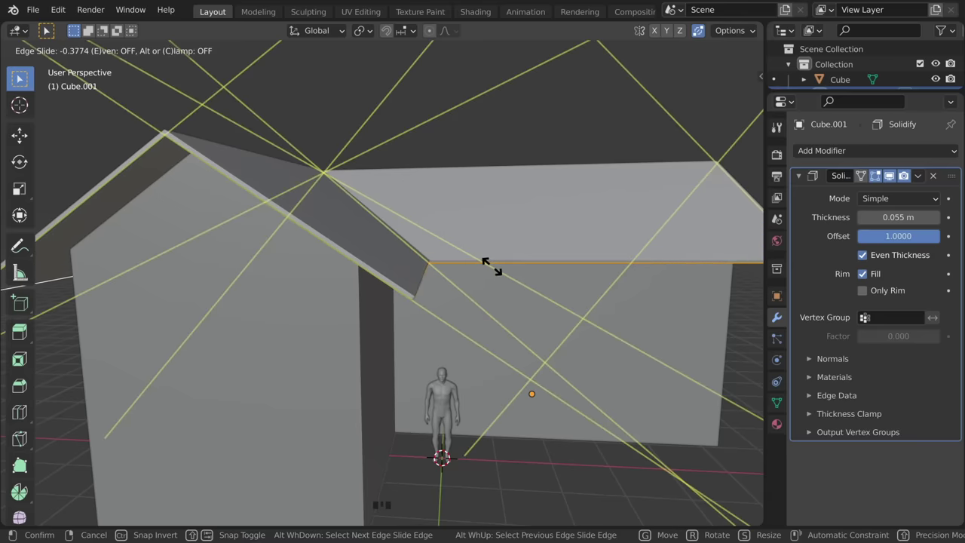
click(491, 266)
middle_drag(492, 265, 400, 283)
key(e)
key(KP_3)
key(g)
key(y)
click(463, 259)
Step: Shift the canopy edge along X and return to Object Mode
key(g)
key(x)
click(416, 288)
key(Tab)
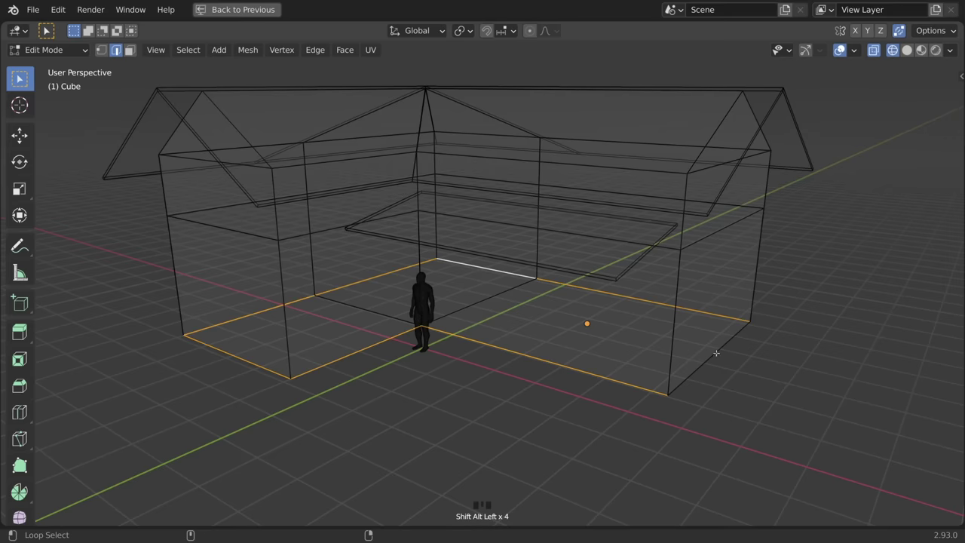
Step: Duplicate the walls' floor edge loop, separate it as Cube.002, and extrude it up on Z
alt+shift+click(716, 353)
key(shift+d)
right_click(806, 320)
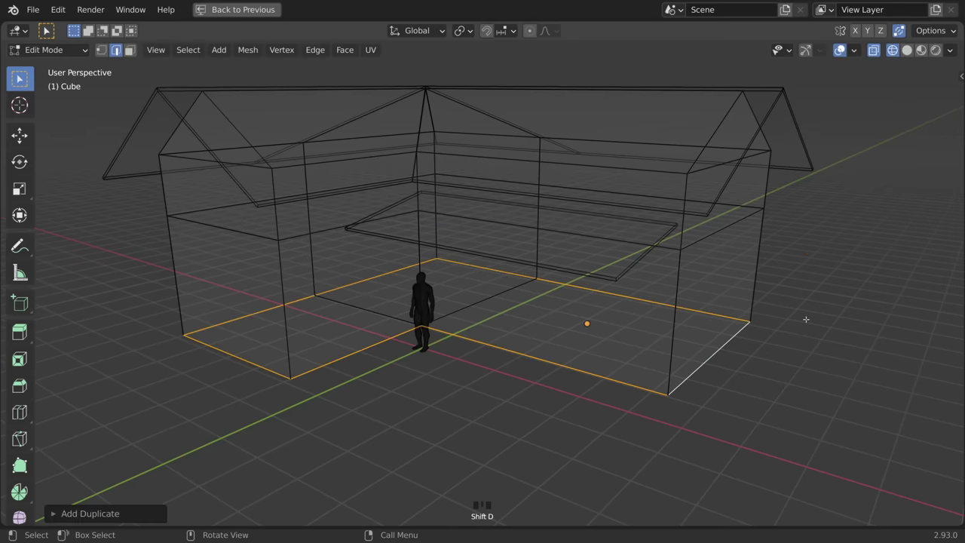
click(248, 50)
mouse_move(302, 188)
click(416, 187)
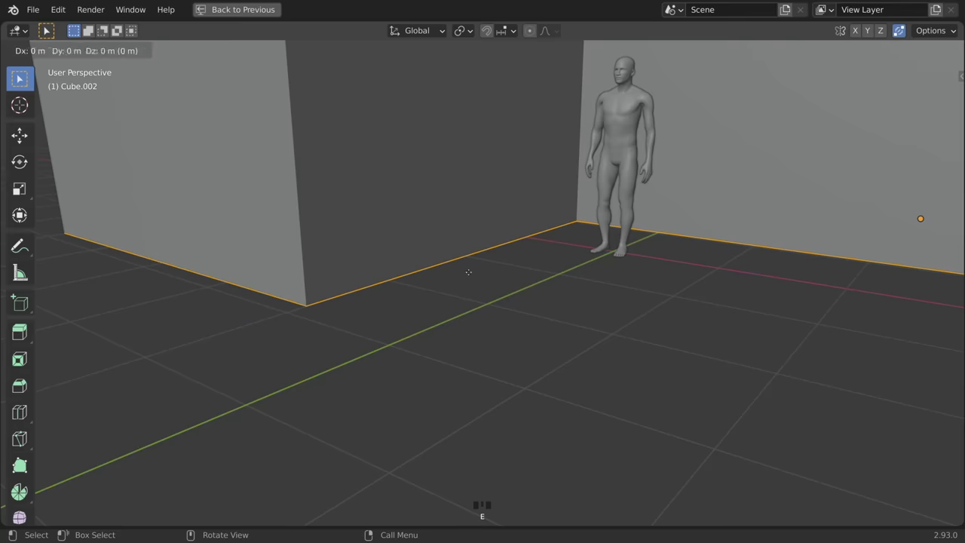
key(e)
key(z)
click(474, 250)
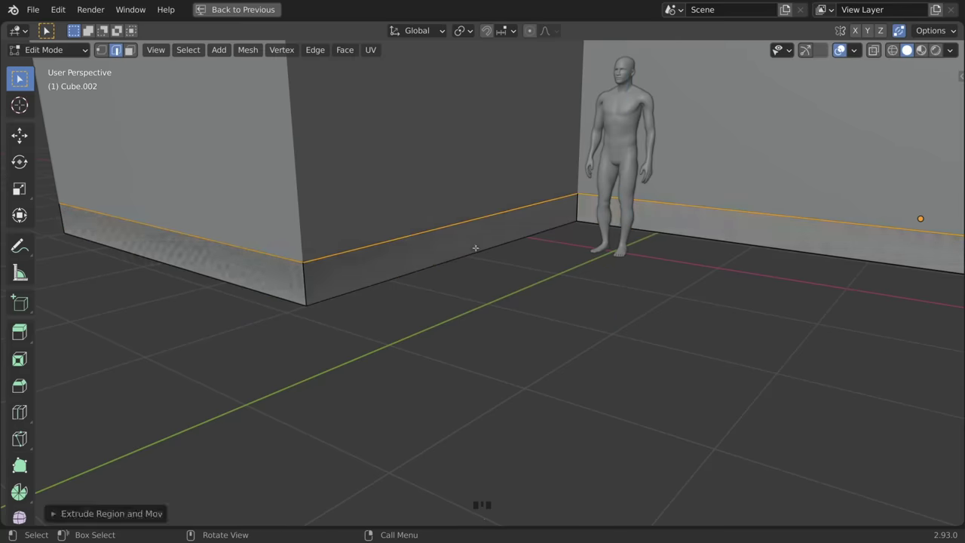
Step: Recalculate the board's normals outside and fatten it about 0.056 m out from the wall
click(248, 50)
mouse_move(302, 300)
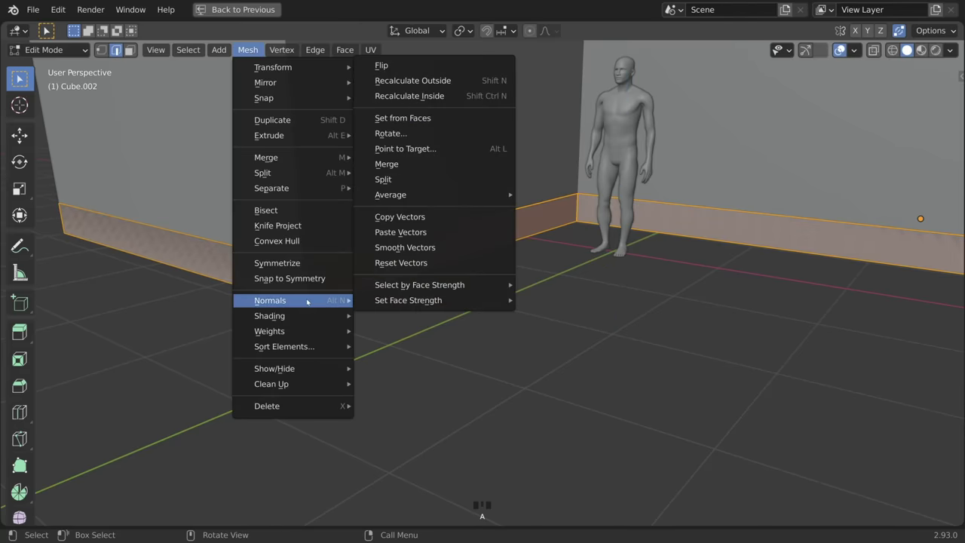
click(412, 80)
alt+click(514, 287)
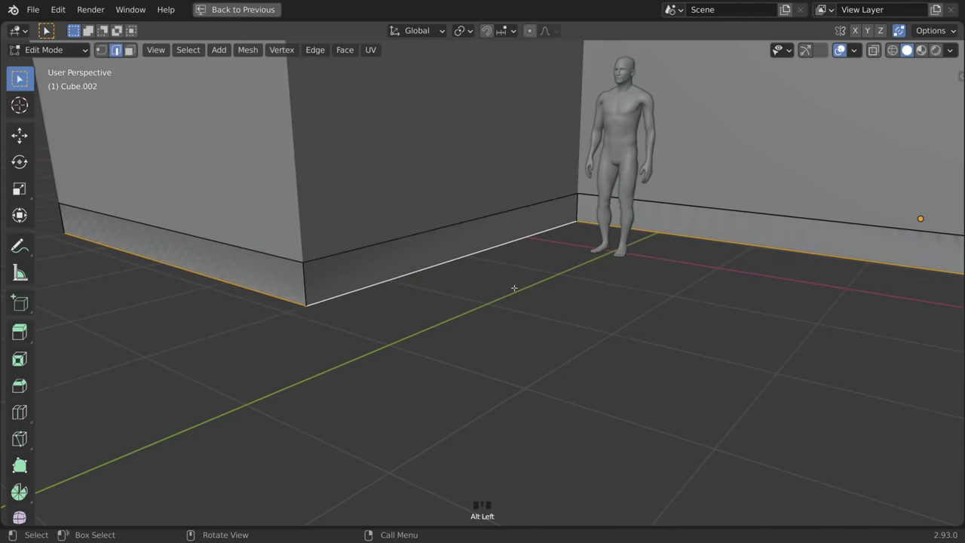
middle_drag(424, 278, 510, 286)
scroll(433, 304, up, 2)
key(alt+s)
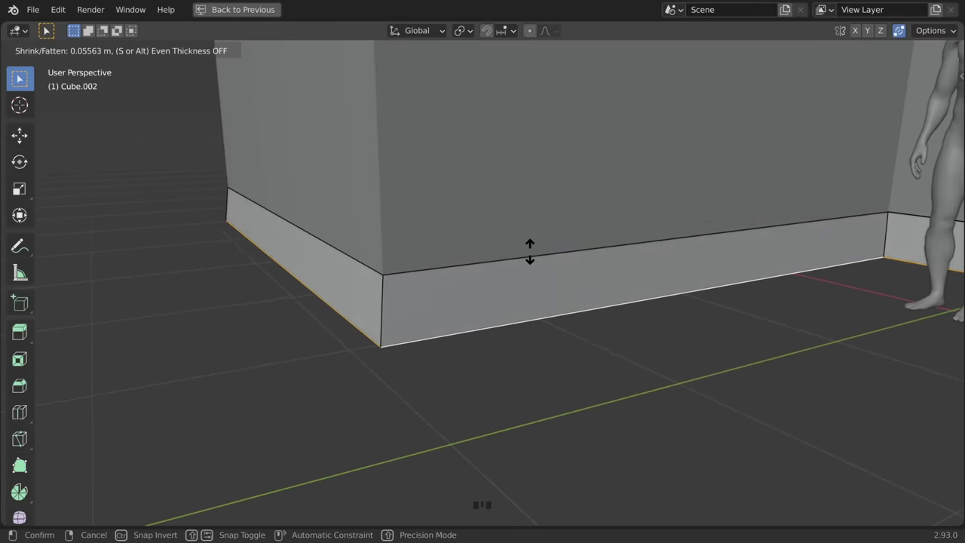
click(530, 249)
scroll(535, 280, down, 2)
key(Tab)
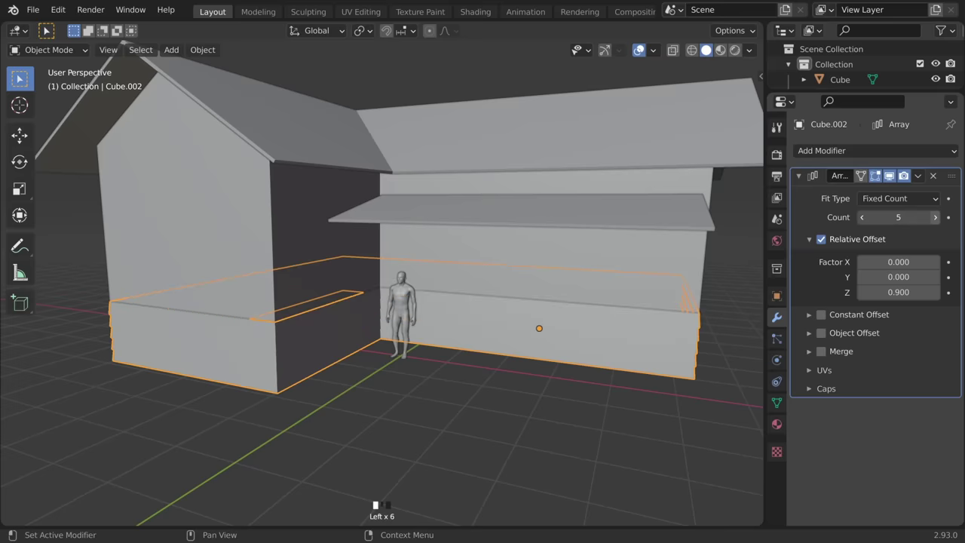
Step: Raise Cube.002's Array count to 15 boards at 0.9 Z offset and set Solidify thickness to 0.037 m
click(935, 217)
click(935, 217)
click(935, 217)
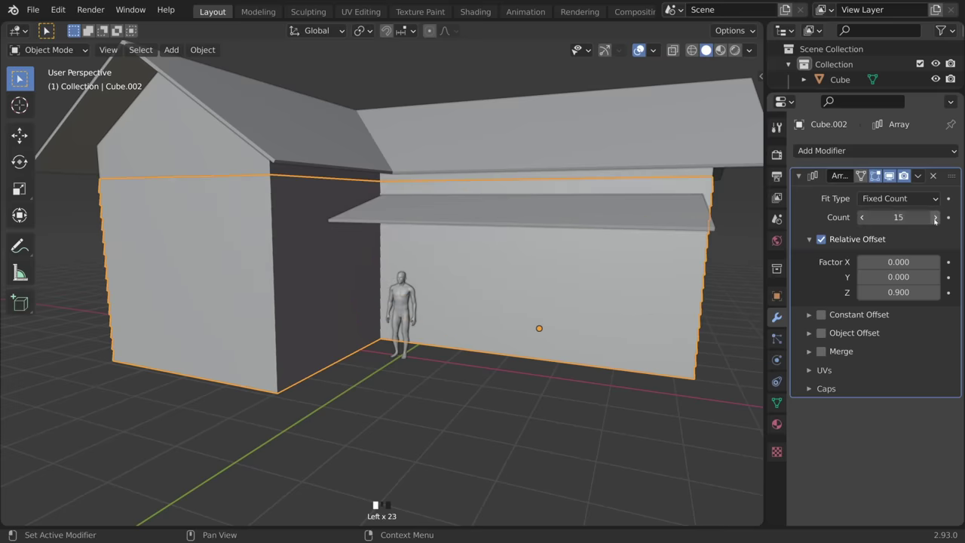
click(935, 217)
click(935, 217)
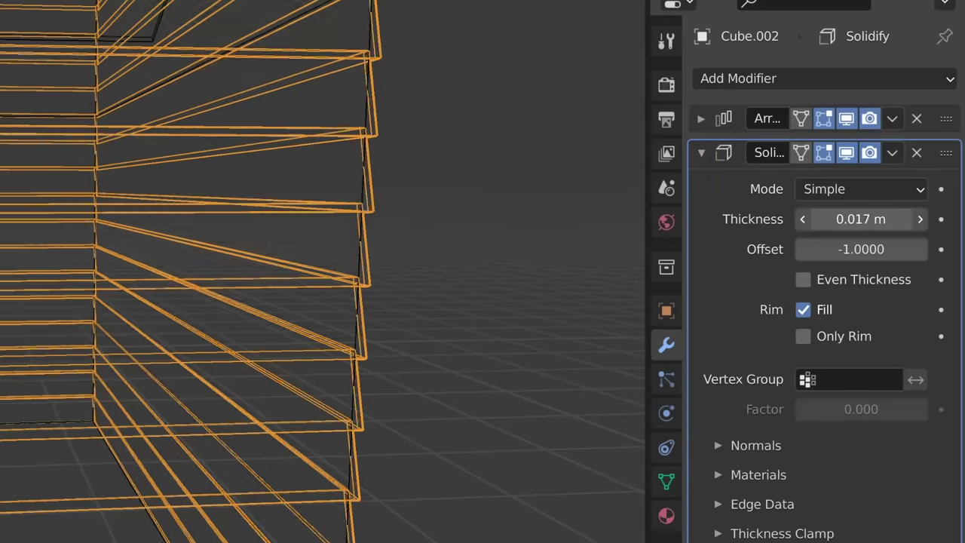
drag(861, 218, 882, 219)
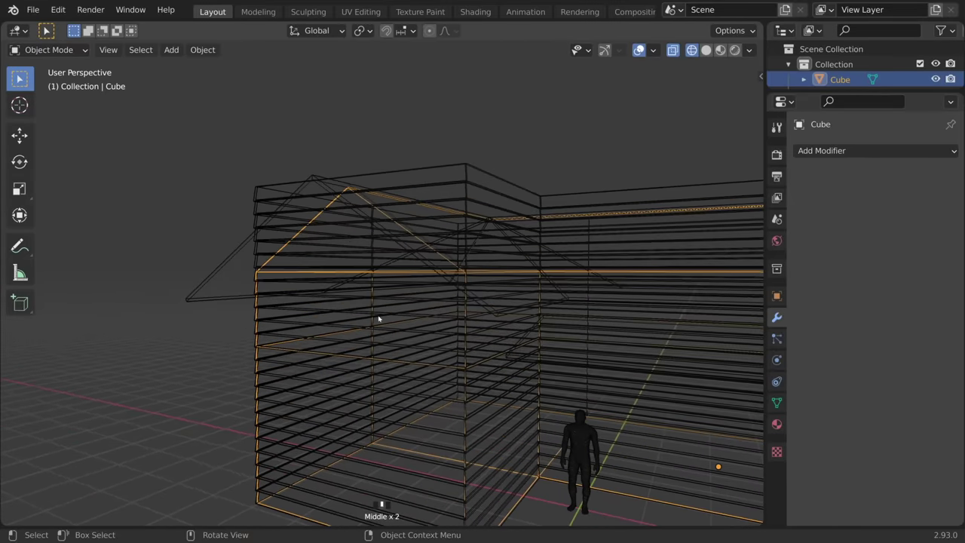
Step: Give Cube.002 a Fast-solver Boolean intersecting with Cube, then select the house Cube
click(467, 186)
key(z)
click(571, 183)
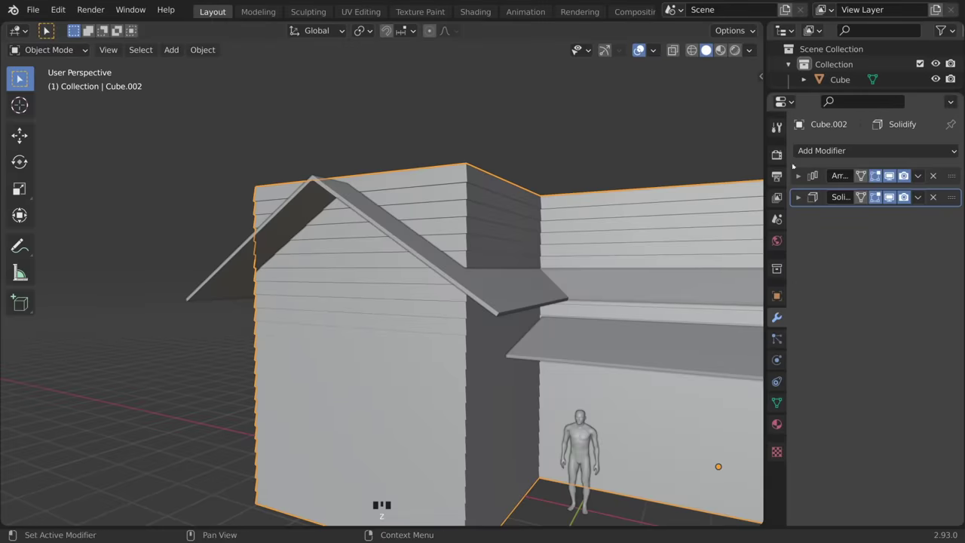
click(818, 153)
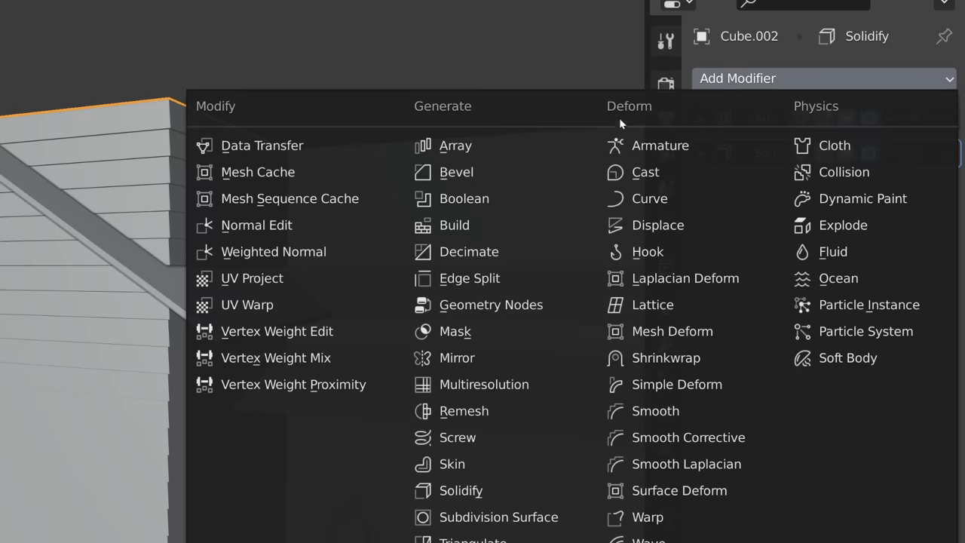
click(520, 194)
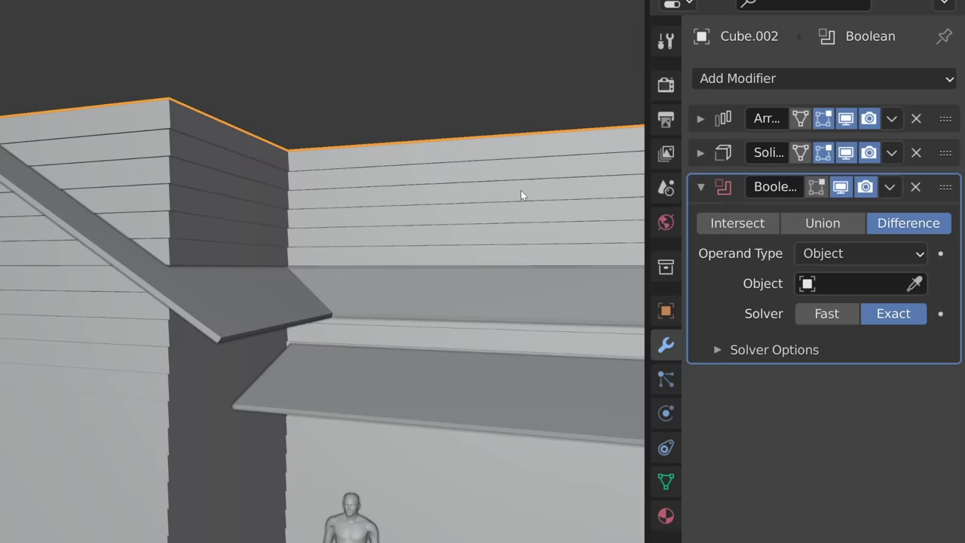
click(728, 225)
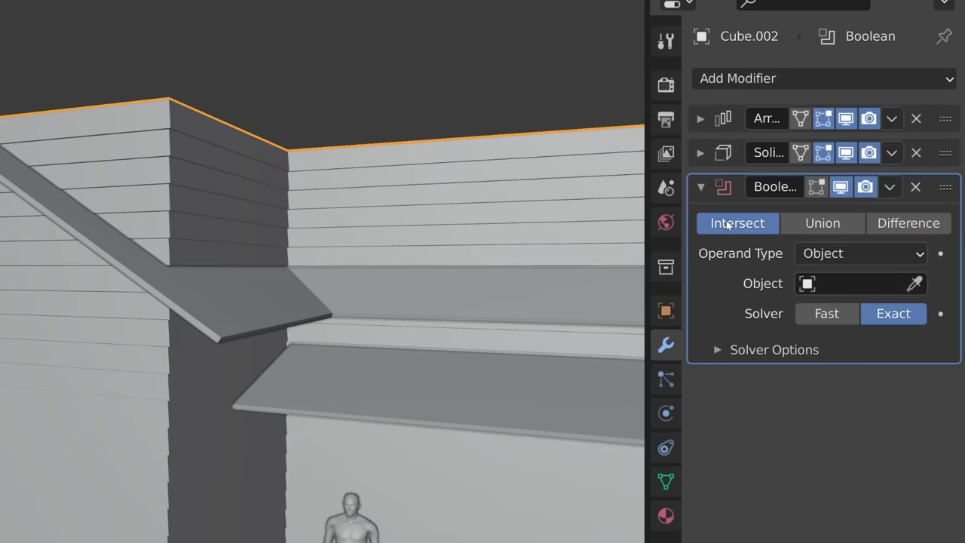
click(829, 315)
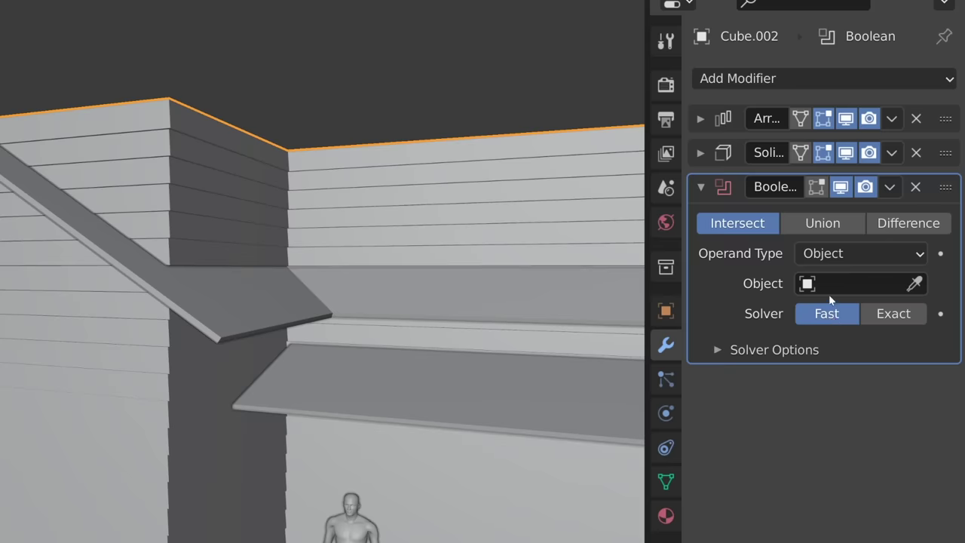
click(852, 283)
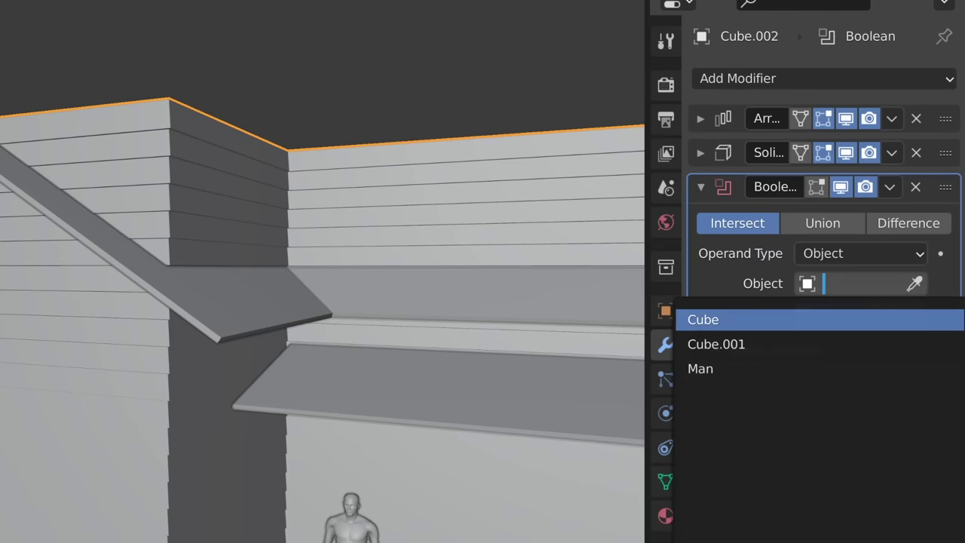
click(703, 319)
shift+middle_drag(700, 330, 335, 211)
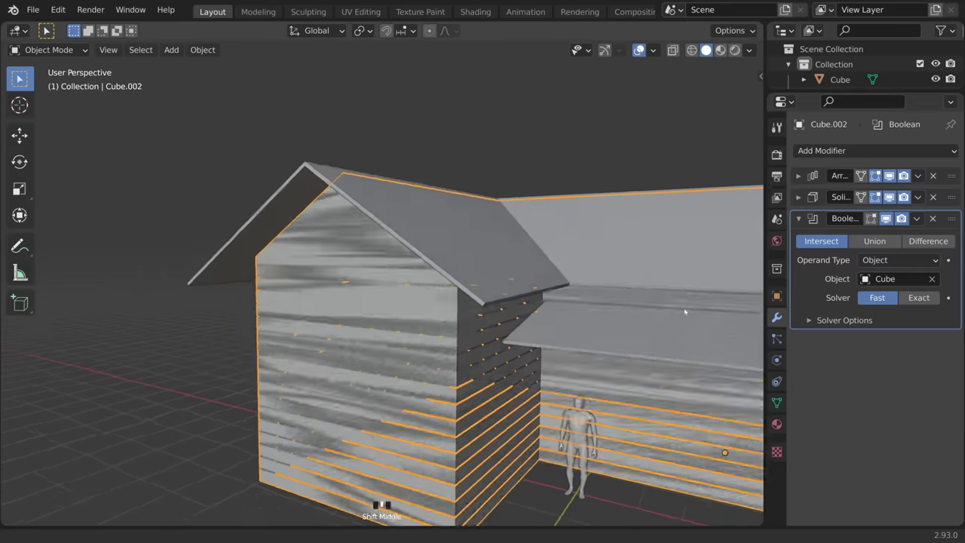
click(335, 211)
Step: Fatten the whole house Cube mesh outward by 0.09 m
key(Tab)
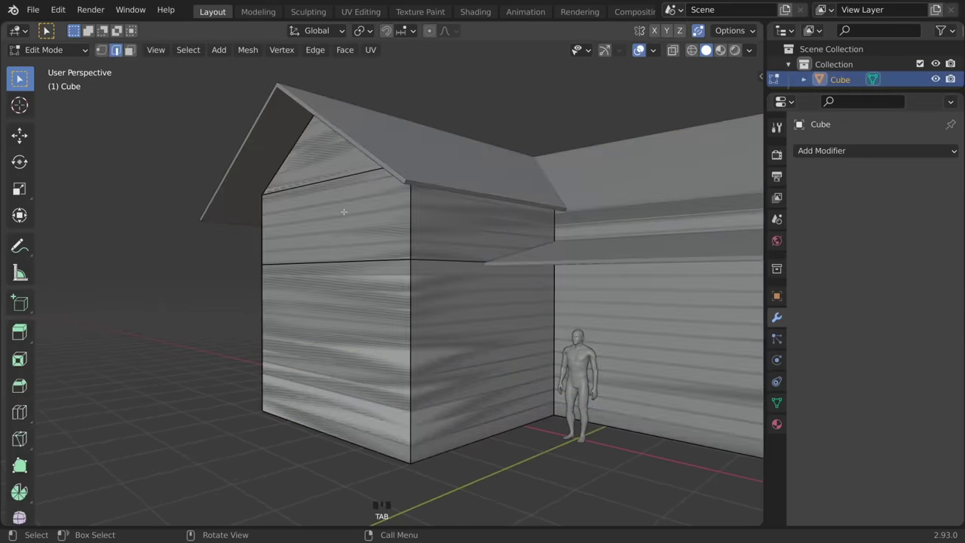
key(a)
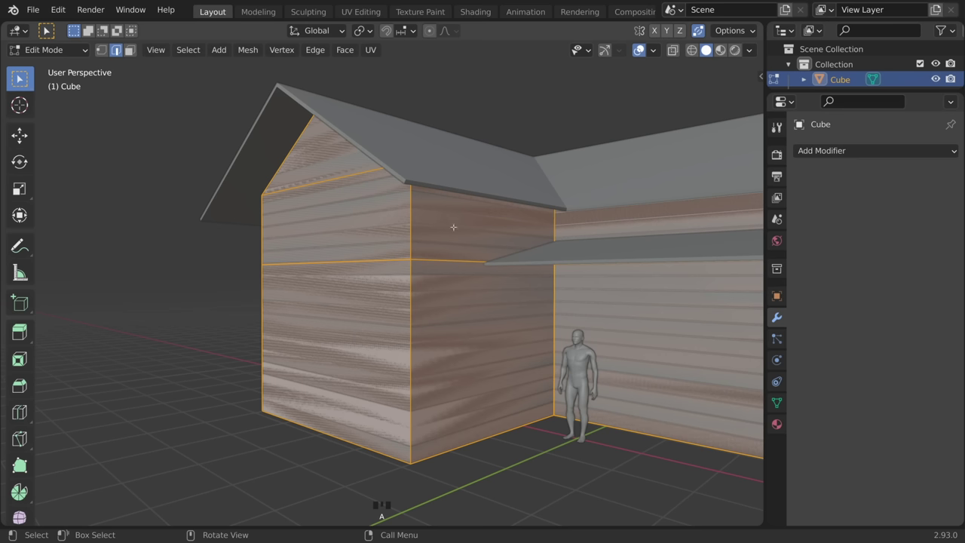
key(alt+s)
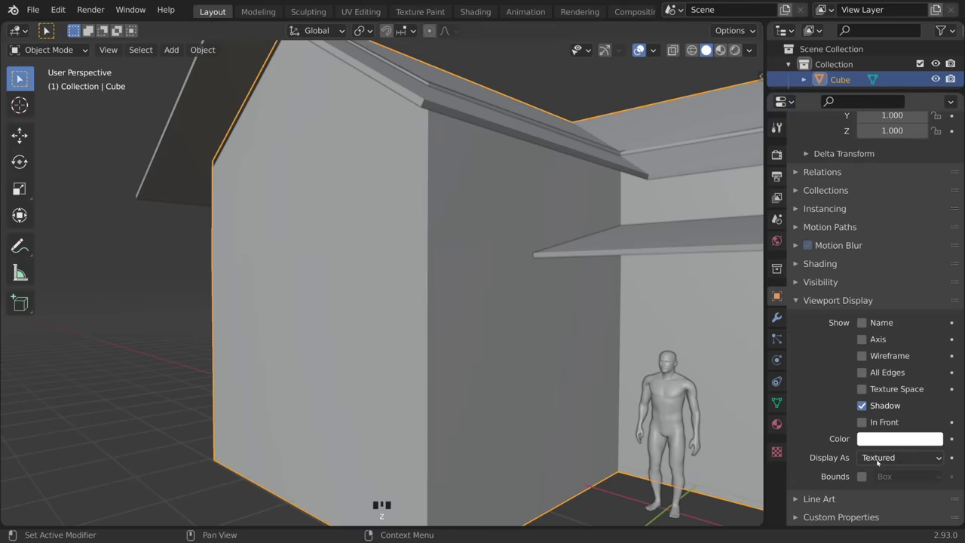
Step: Display the house Cube as Wire, disable its rendering in the Outliner, and deselect everything
click(879, 457)
click(879, 424)
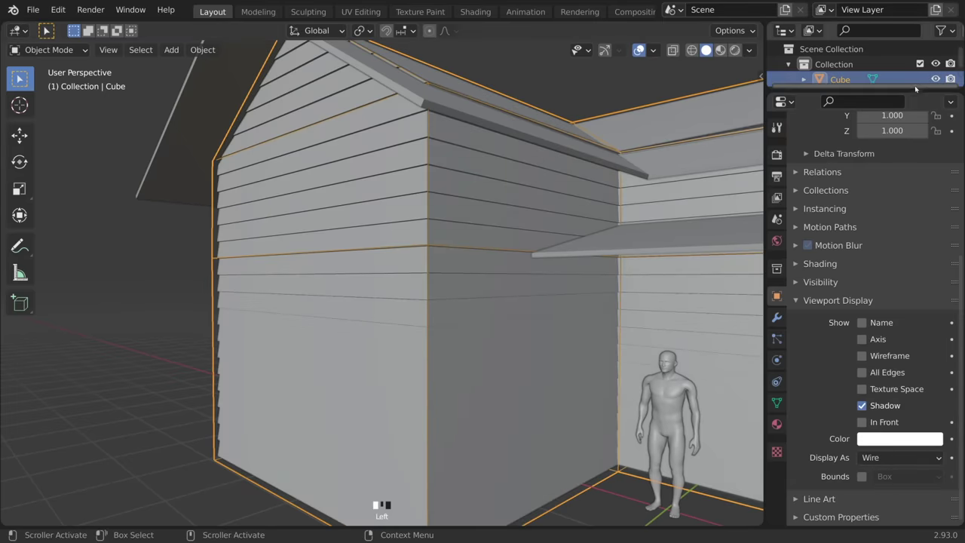
drag(963, 92, 963, 149)
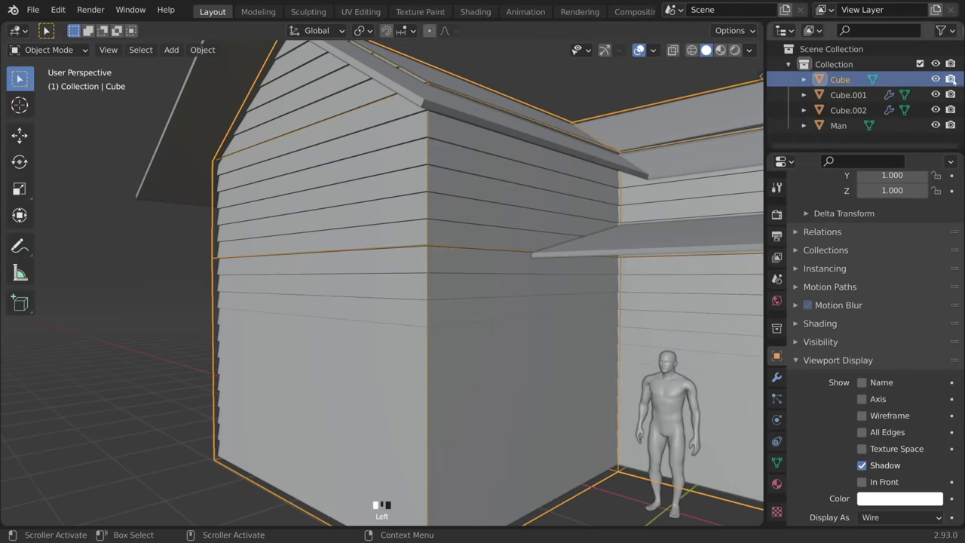
click(950, 79)
click(848, 95)
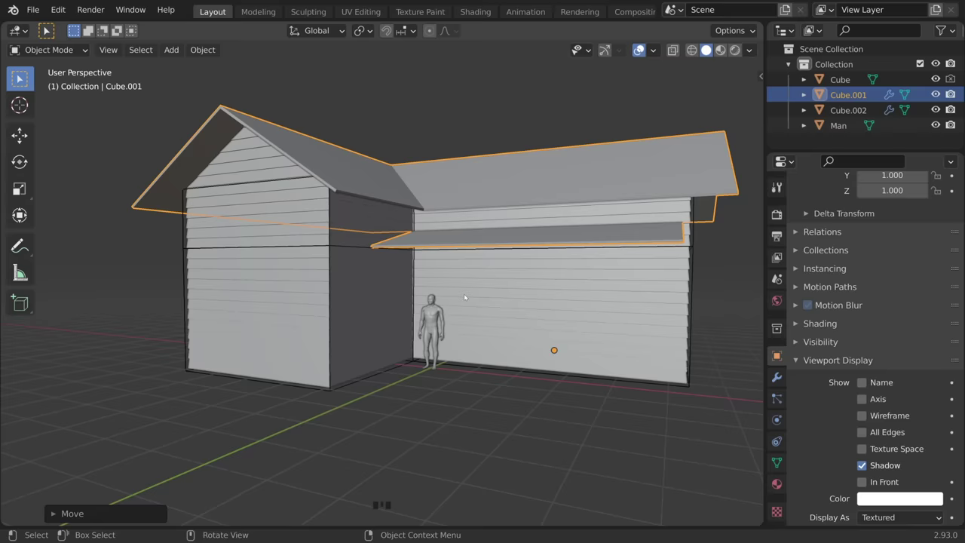
key(alt+a)
middle_drag(465, 297, 482, 310)
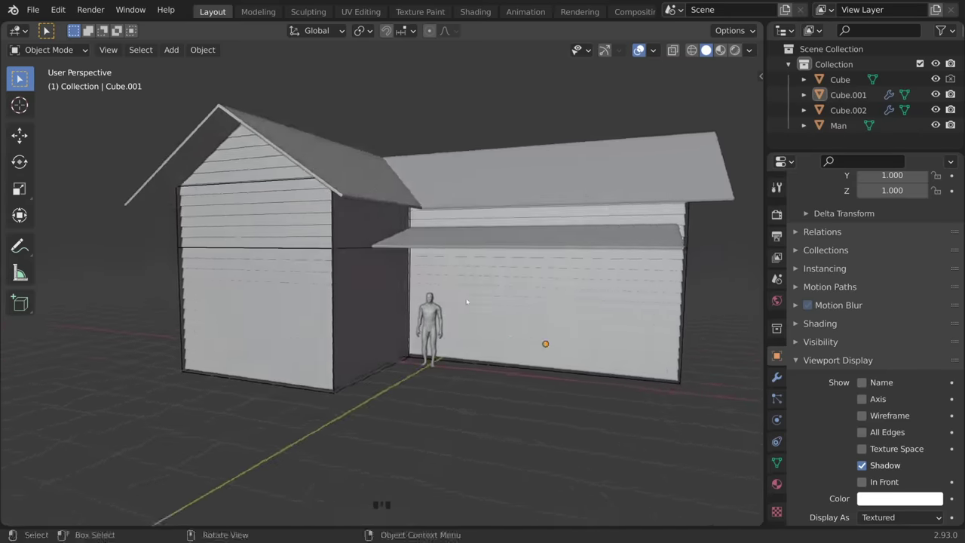
Step: Maximize the 3D viewport and confirm the Archimesh add-on is enabled in Preferences
click(429, 324)
key(ctrl+space)
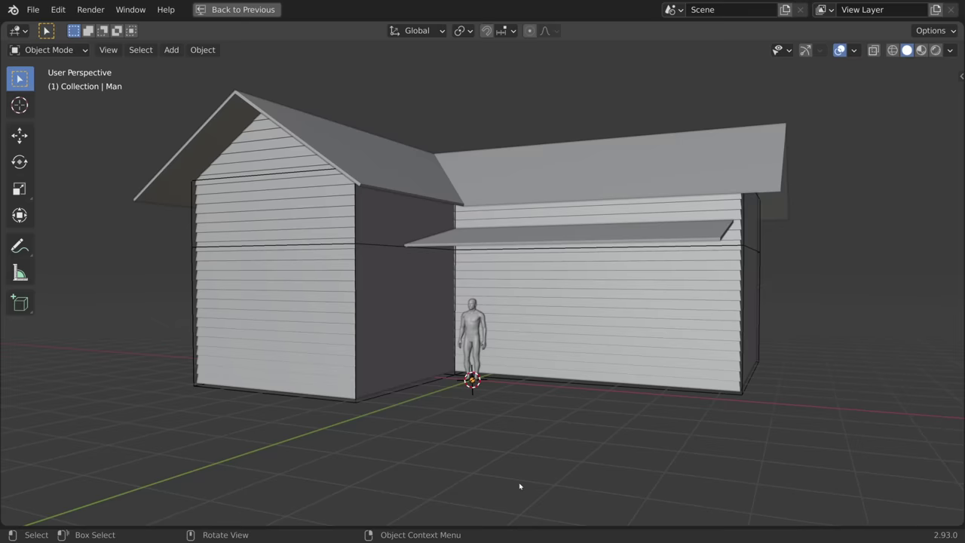
click(61, 10)
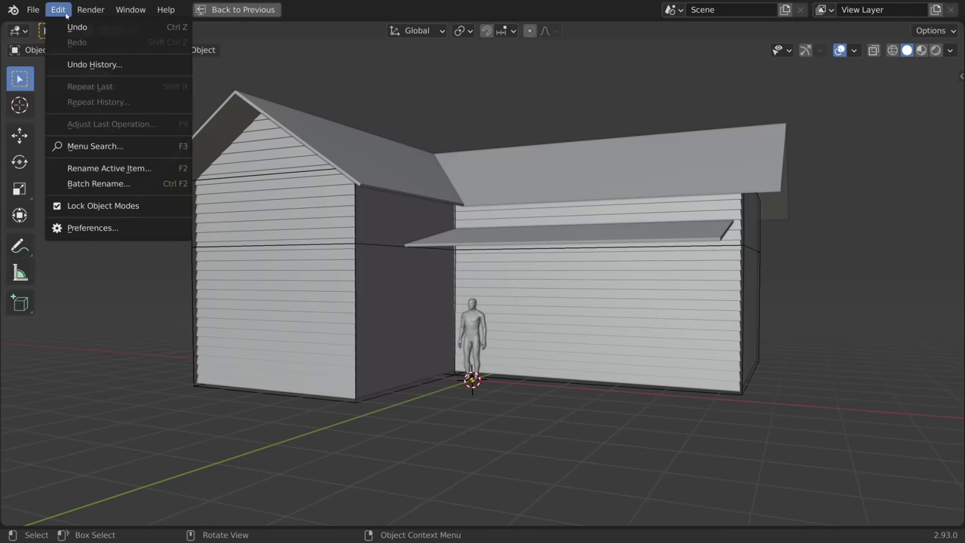
click(83, 227)
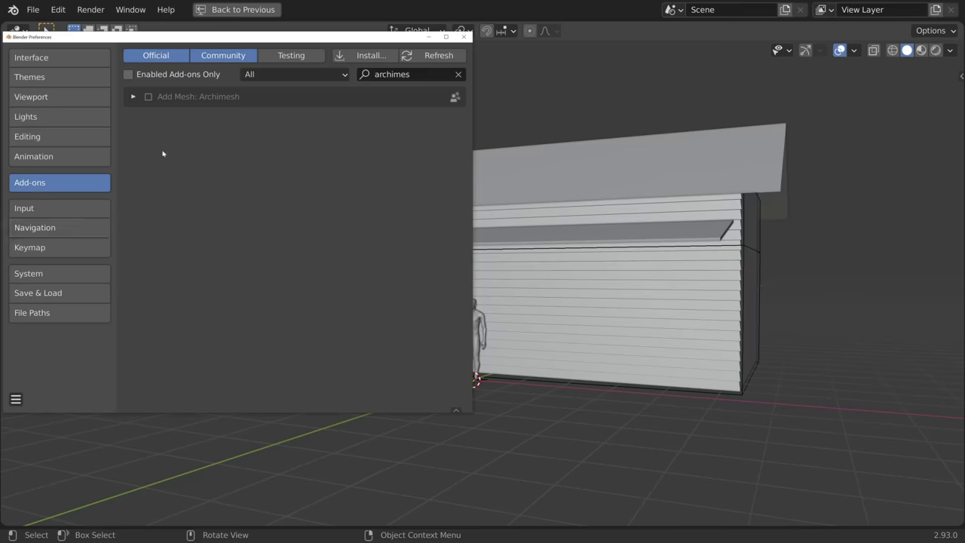
click(463, 36)
Step: Add Archimesh doors and windows, with the door set to Left open and the upper window height 114
key(shift+a)
mouse_move(422, 236)
mouse_move(583, 407)
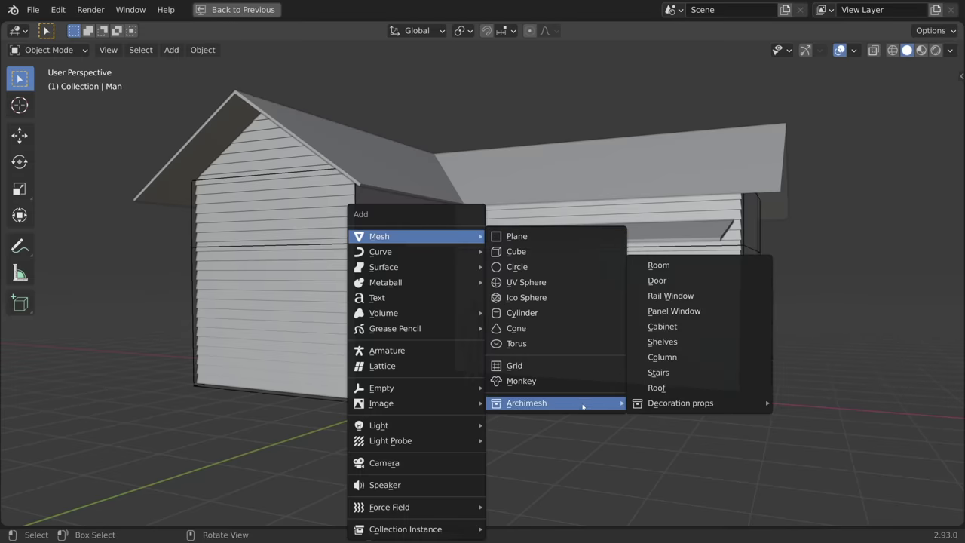
click(657, 279)
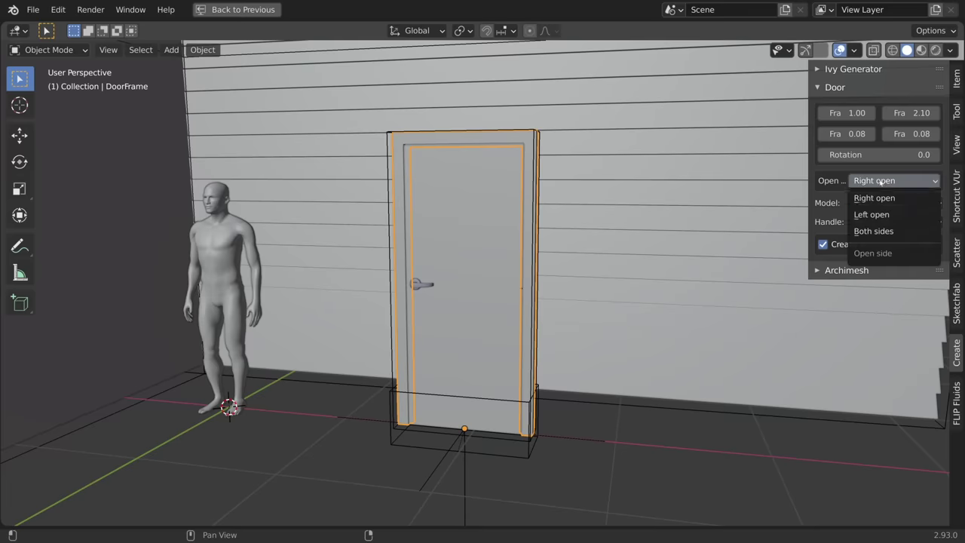
click(875, 217)
drag(867, 115, 852, 115)
drag(852, 115, 844, 114)
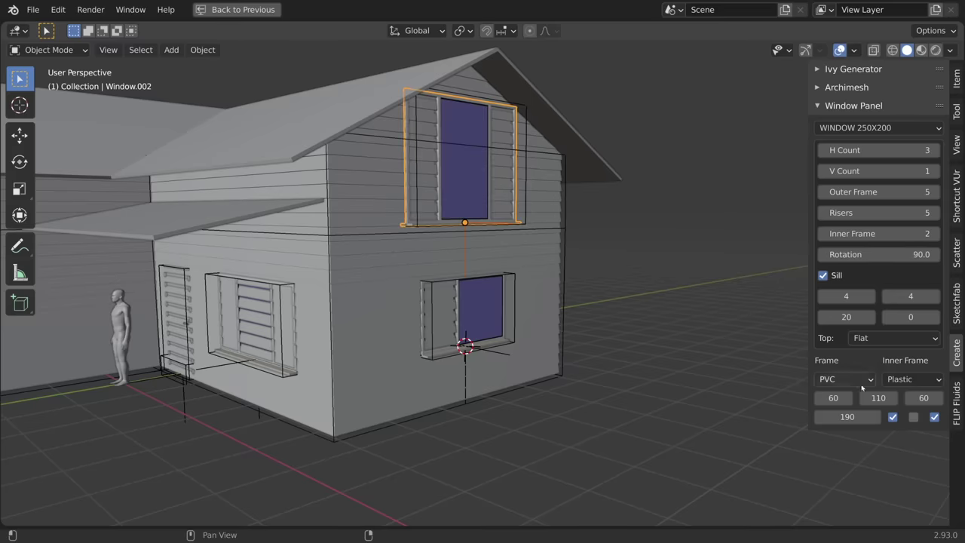
drag(847, 416, 814, 417)
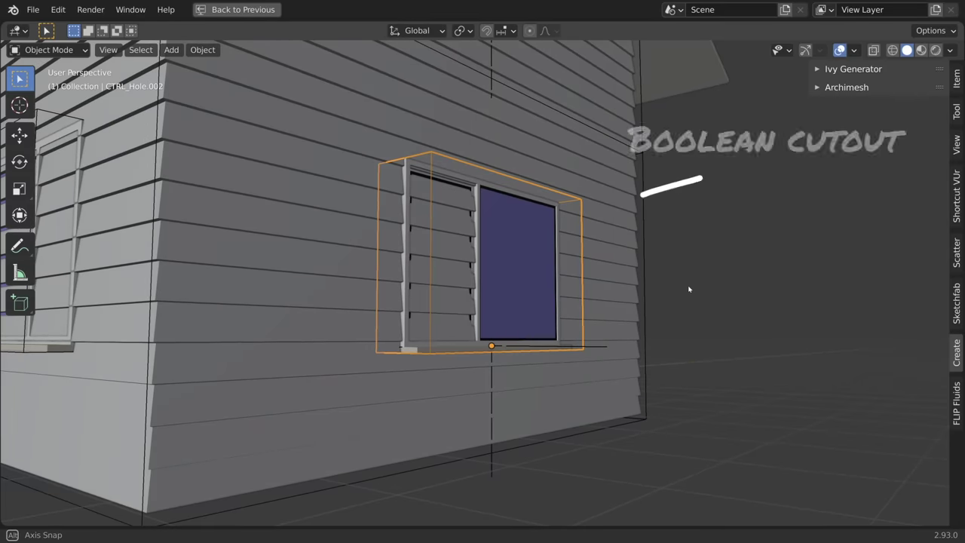
scroll(688, 288, down, 3)
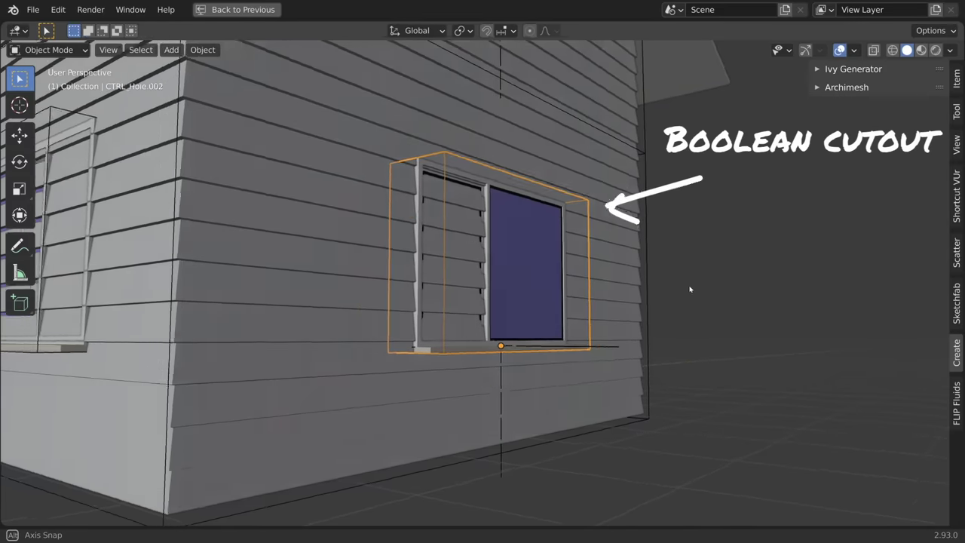
Step: Move the CTRL_Hole cutter objects into a new 'Booleans' collection
mouse_move(690, 290)
middle_down()
mouse_move(625, 299)
mouse_move(672, 345)
mouse_move(452, 301)
mouse_move(332, 254)
mouse_move(472, 304)
middle_up()
scroll(672, 345, down, 4)
key(m)
click(472, 303)
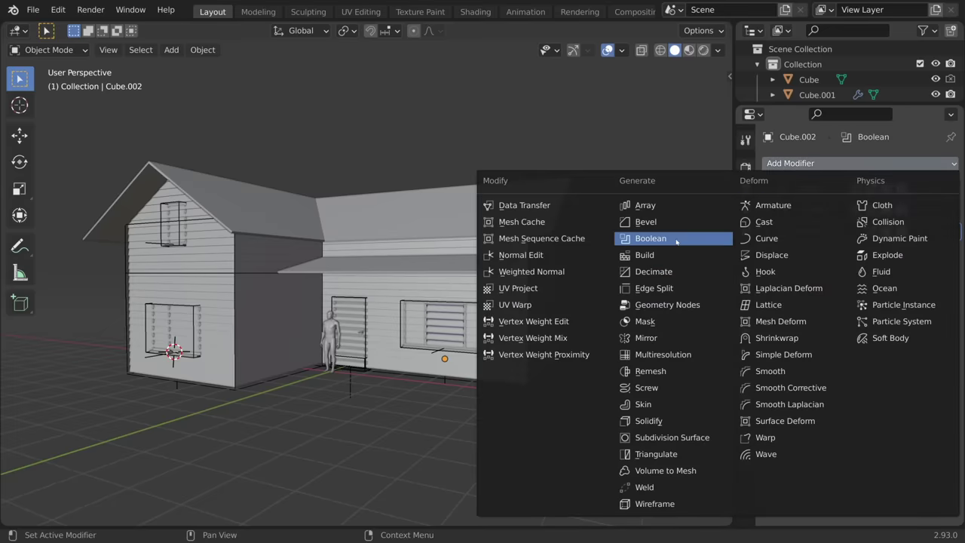
Step: Add a Fast-solver Boolean to Cube.002 cutting with the Booleans collection
click(527, 226)
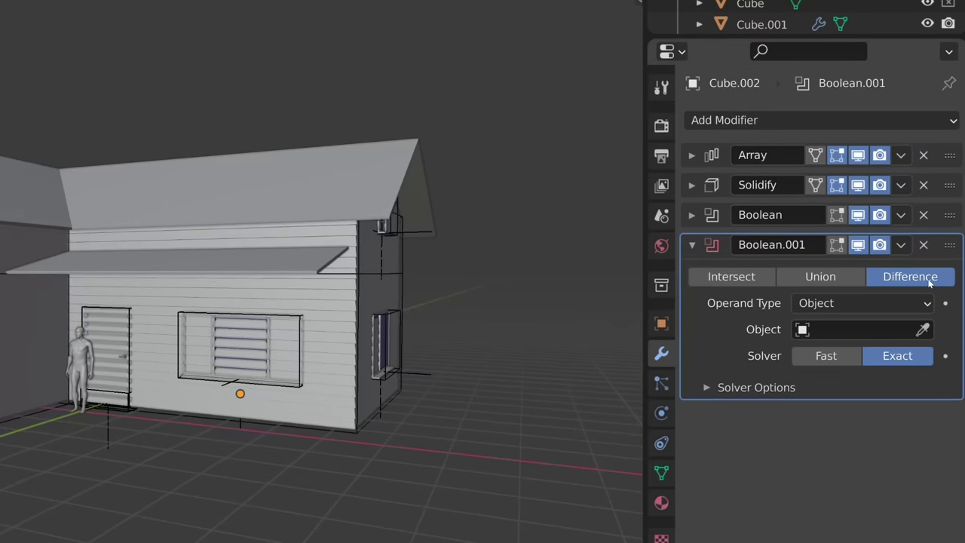
click(835, 356)
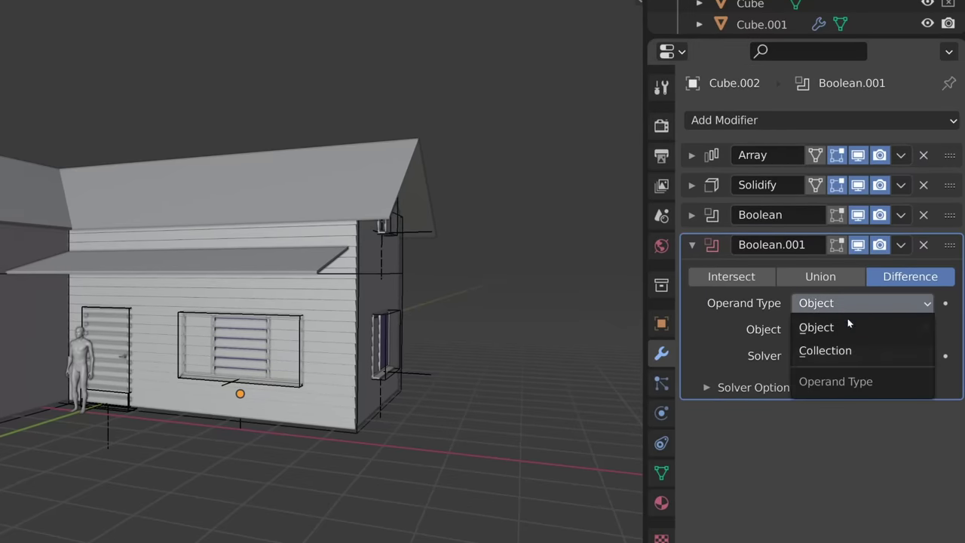
click(845, 350)
click(848, 331)
click(772, 361)
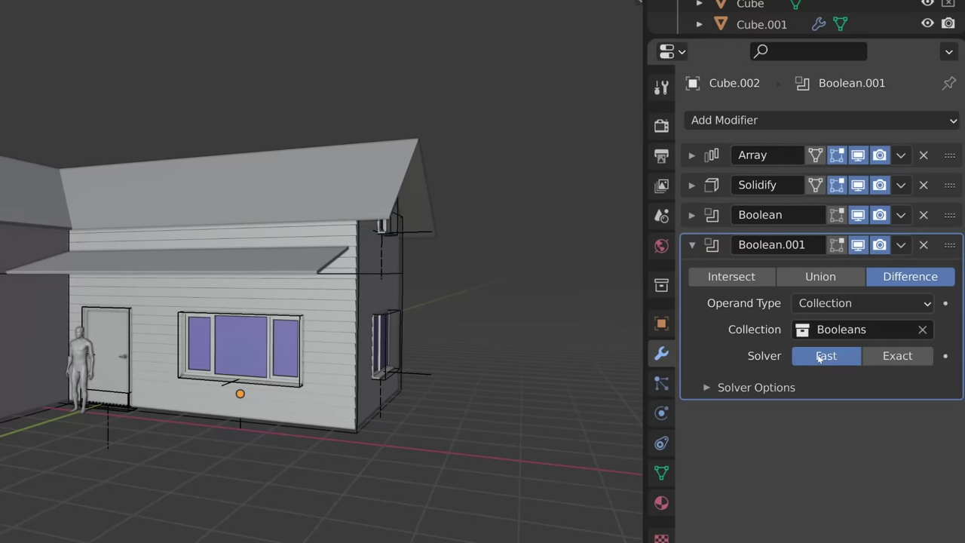
key(shift+z)
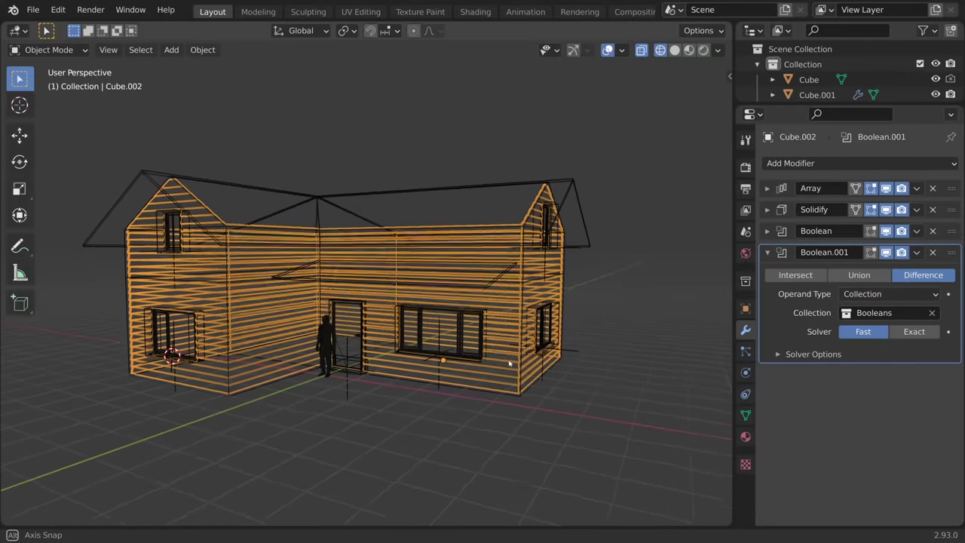
mouse_move(584, 343)
middle_down()
mouse_move(467, 396)
mouse_move(420, 404)
mouse_move(528, 362)
mouse_move(627, 364)
middle_up()
key(shift+z)
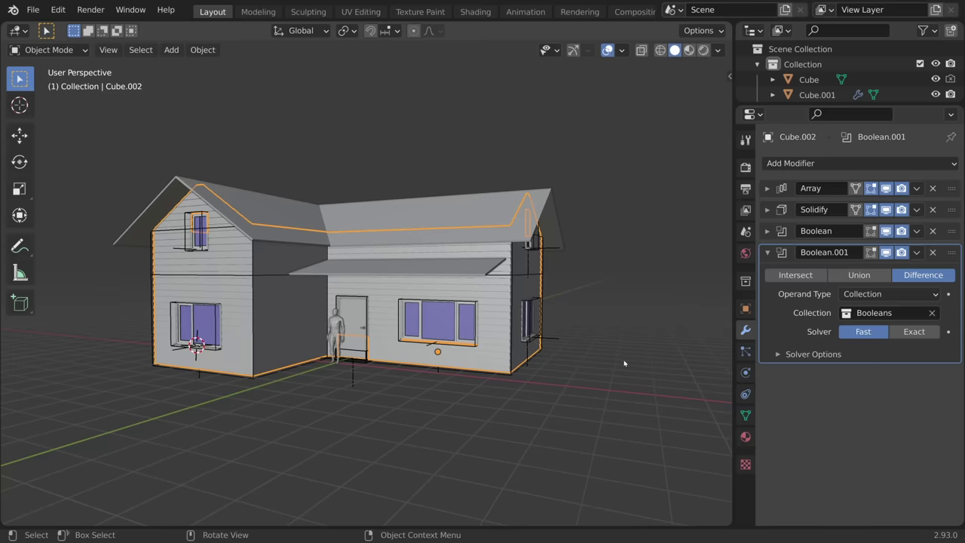
click(630, 364)
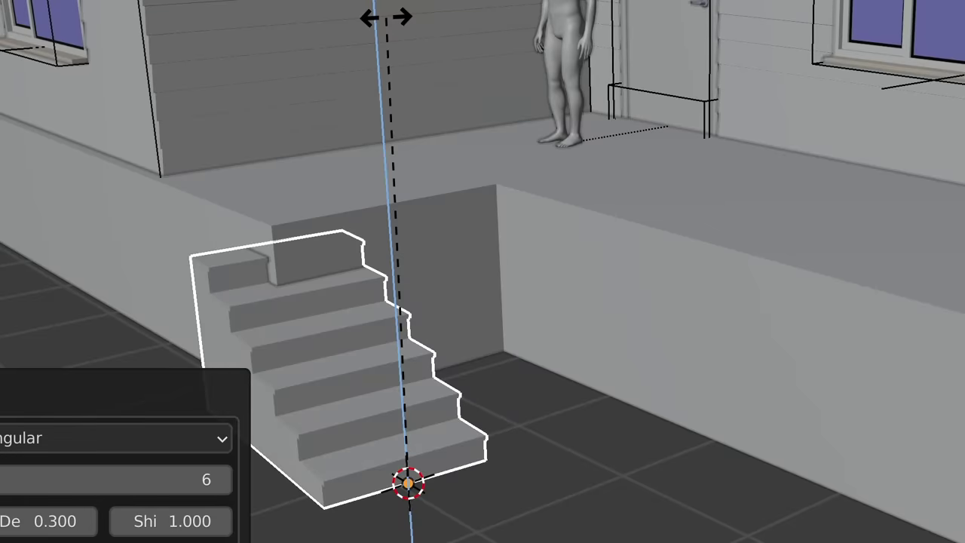
Step: Place the porch stairs rotated 90° and position a porch post
click(386, 17)
key(r)
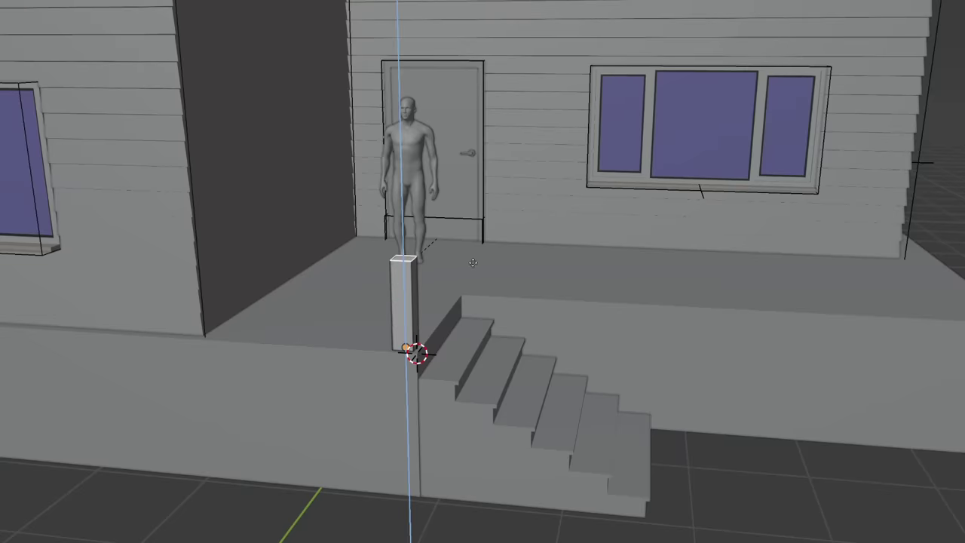
click(473, 263)
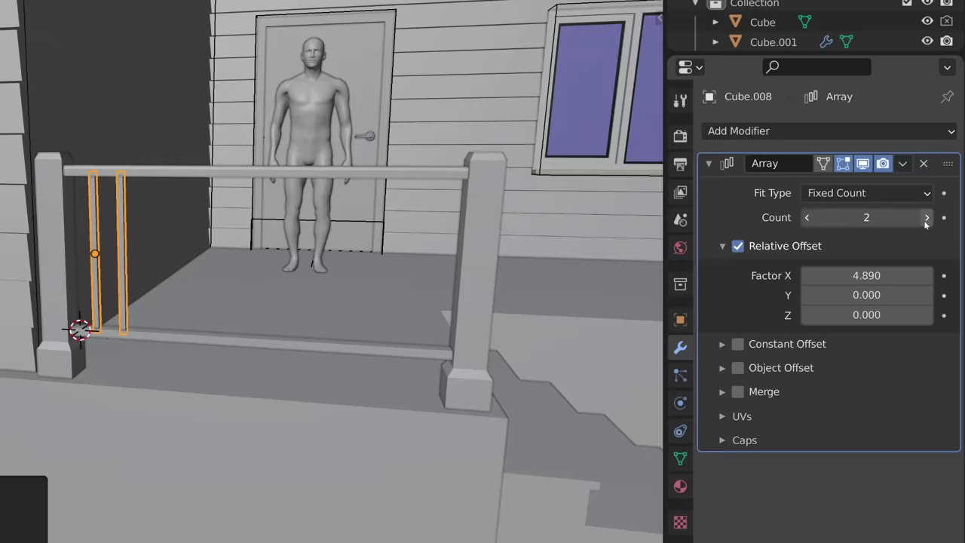
Step: Set the railing's baluster count to 6, scale down the roof beam, and duplicate gable brackets
click(927, 217)
click(926, 217)
click(926, 218)
click(926, 217)
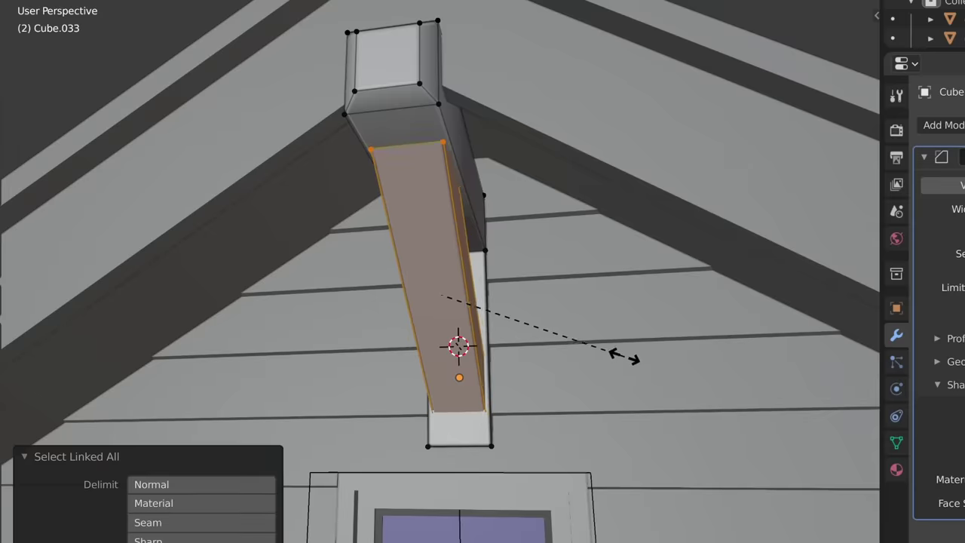
click(616, 354)
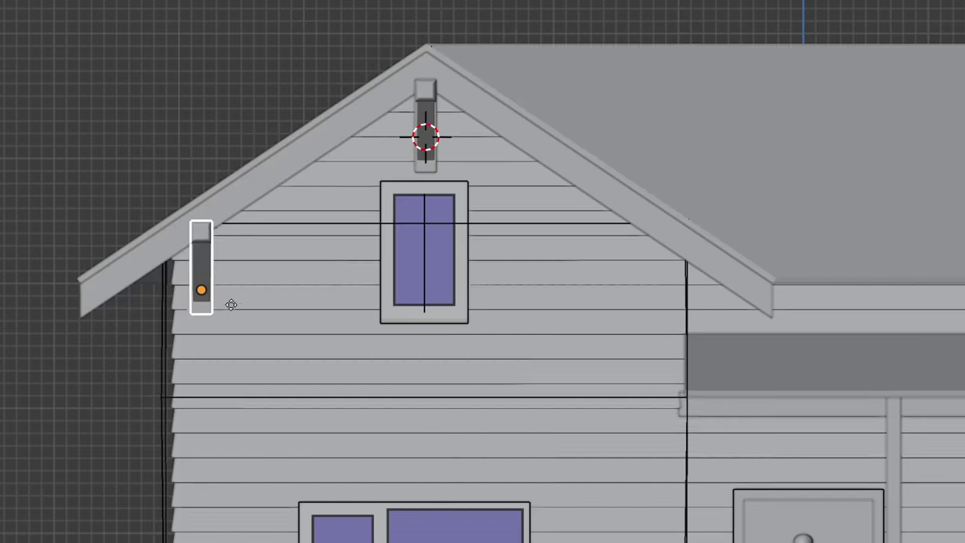
click(221, 319)
key(alt+d)
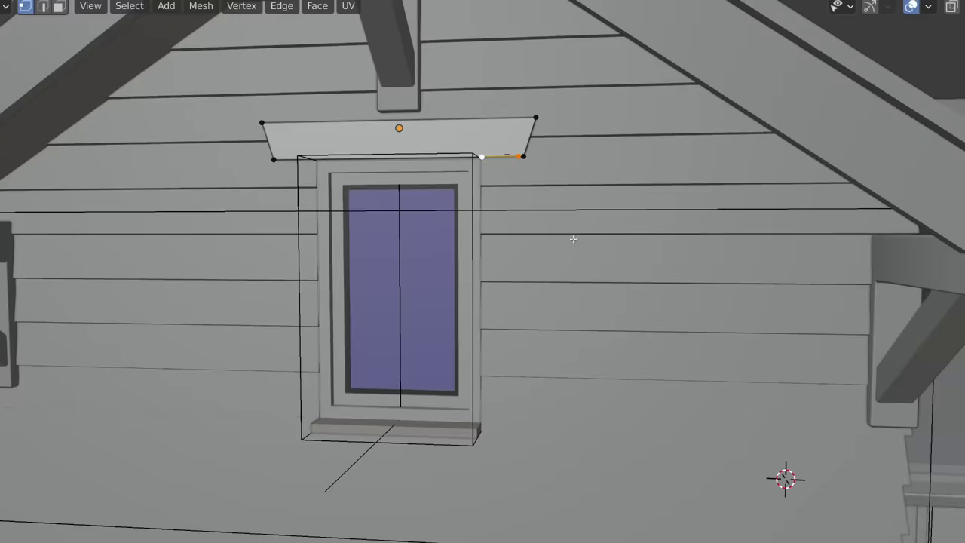
Step: Build trim pieces around the openings and give them a 0.006 m Bevel
key(e)
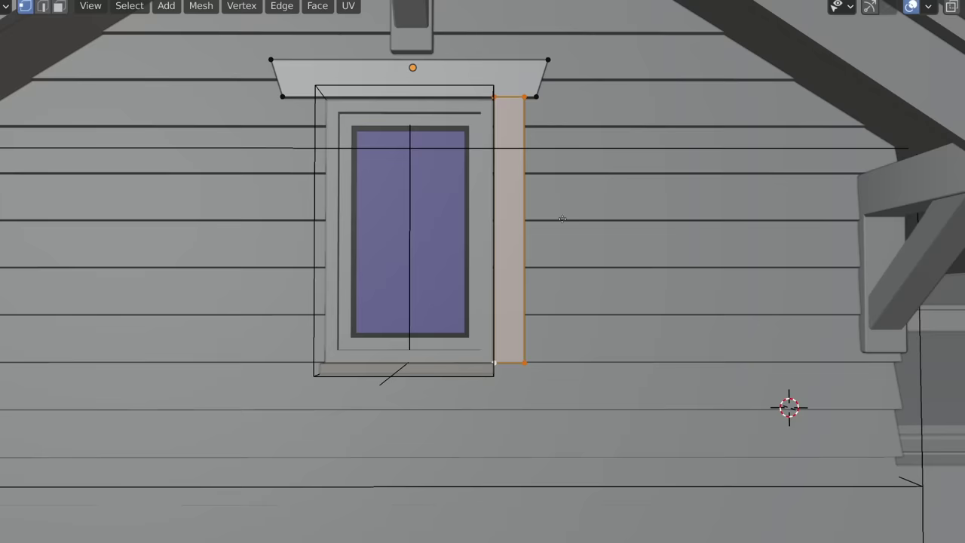
key(shift+d)
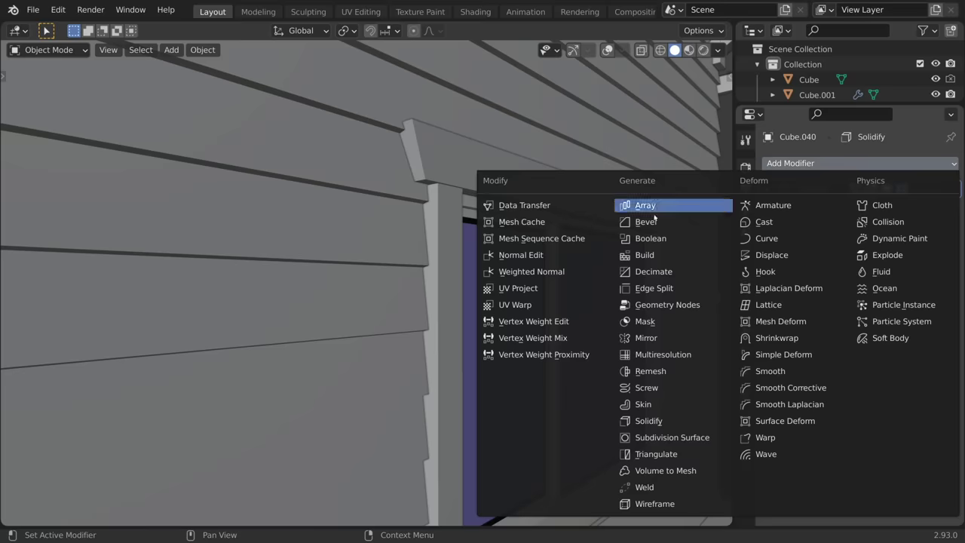
click(645, 222)
drag(889, 268, 883, 268)
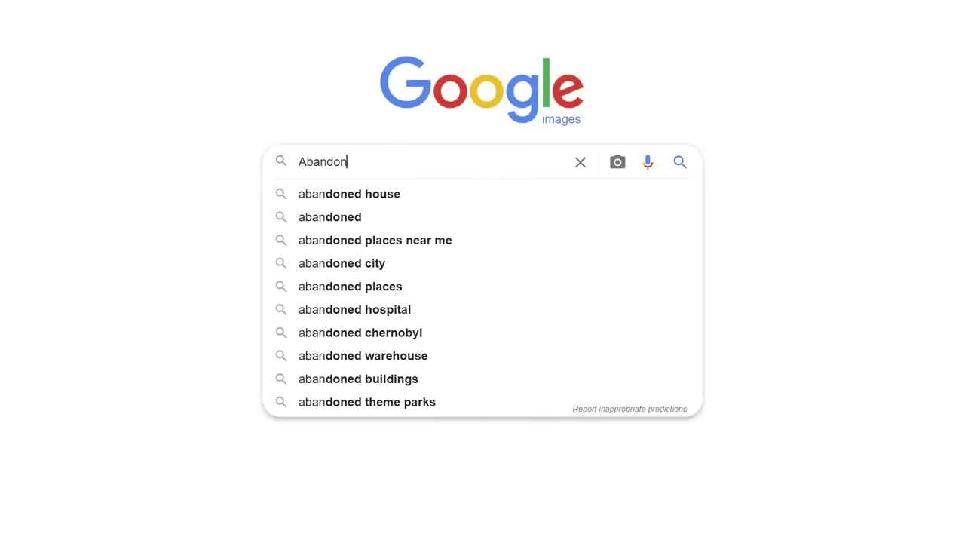
Step: Run an image search for 'Abandoned house' and scroll through the photo results
text(ed house)
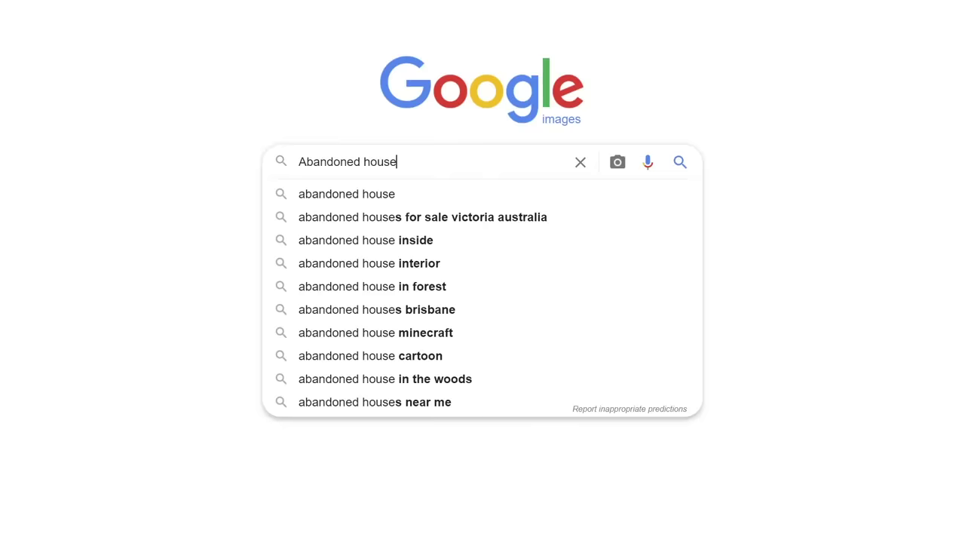
key(Return)
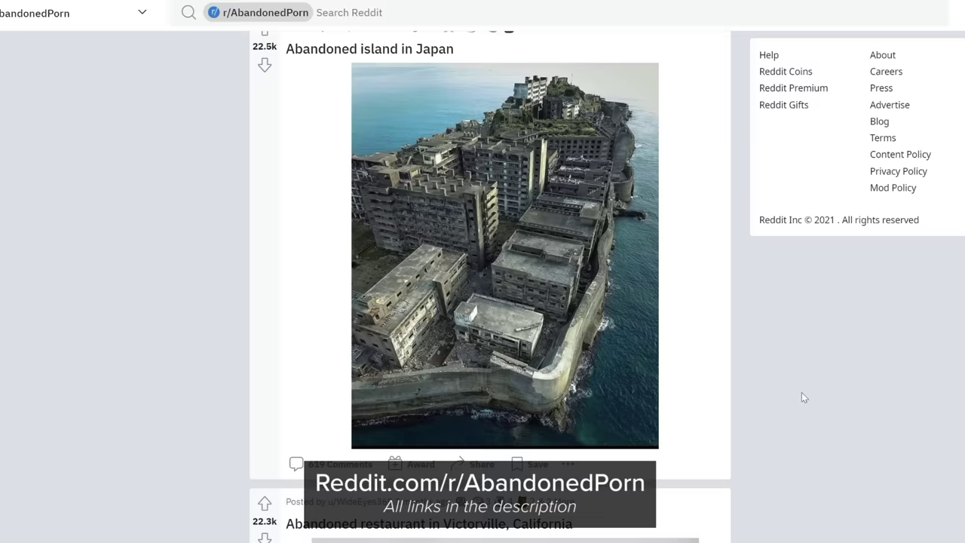
scroll(758, 407, down, 5)
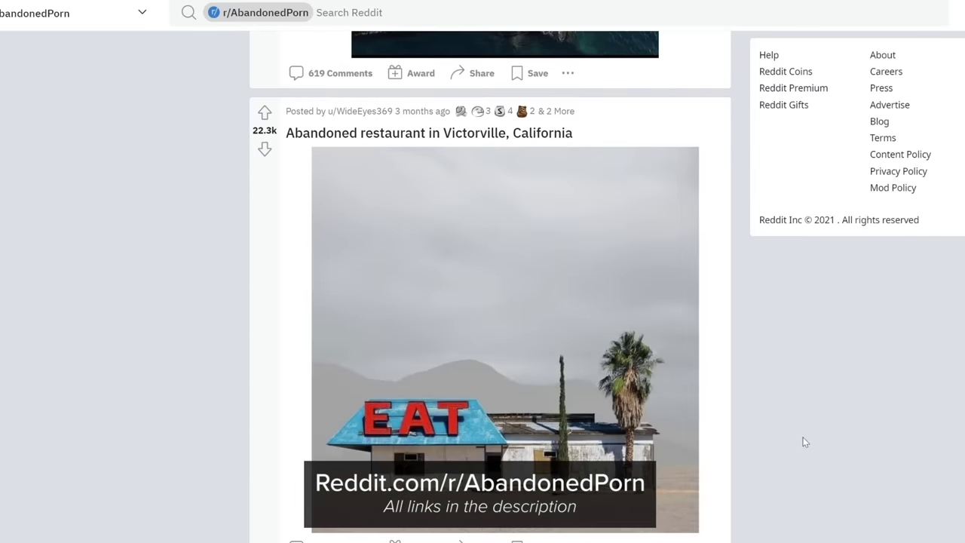
scroll(803, 440, down, 10)
scroll(803, 439, down, 5)
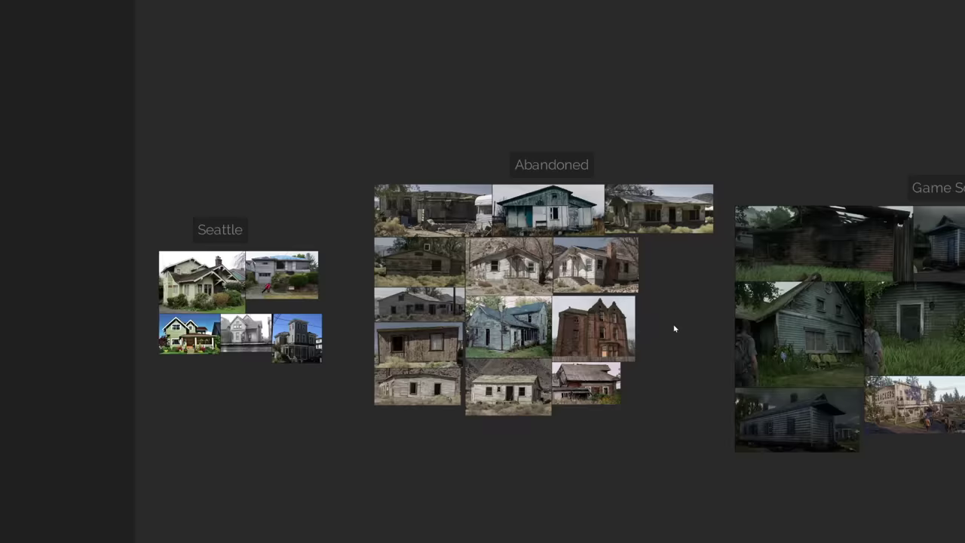
Step: Zoom out on the PureRef board to show the Seattle, Abandoned and Game Screenshots groups
middle_drag(674, 327, 285, 302)
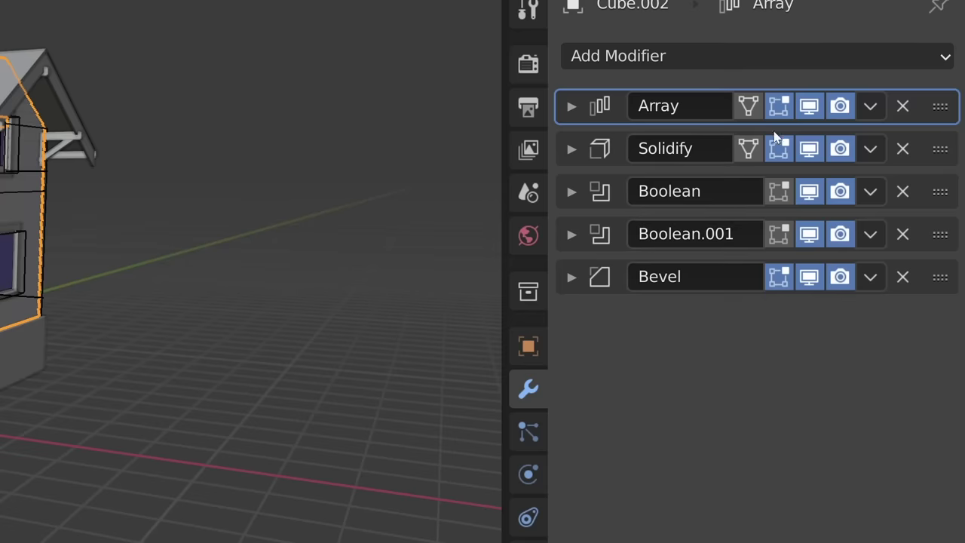
Step: Apply the siding's Array modifier and add a Displace modifier with a new Clouds texture
click(870, 106)
click(793, 140)
click(754, 56)
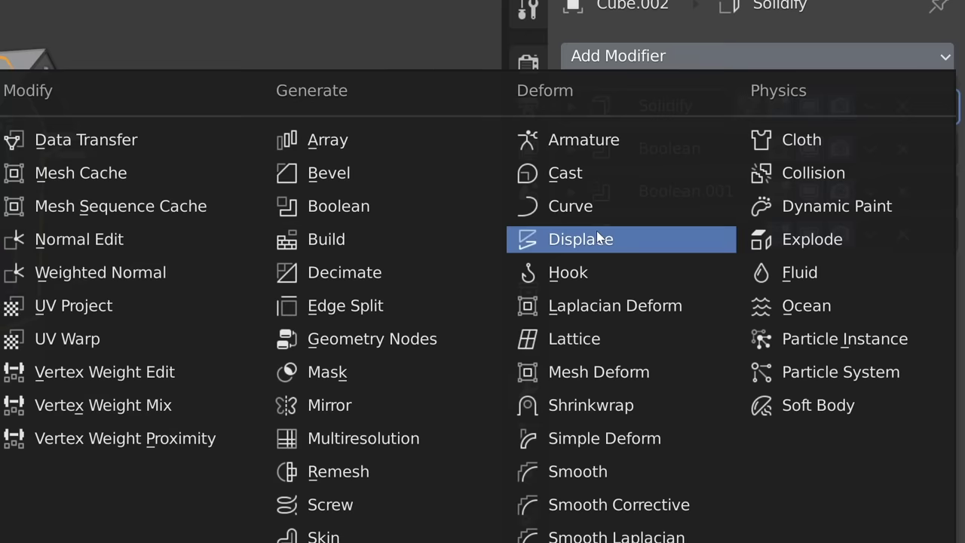
click(596, 239)
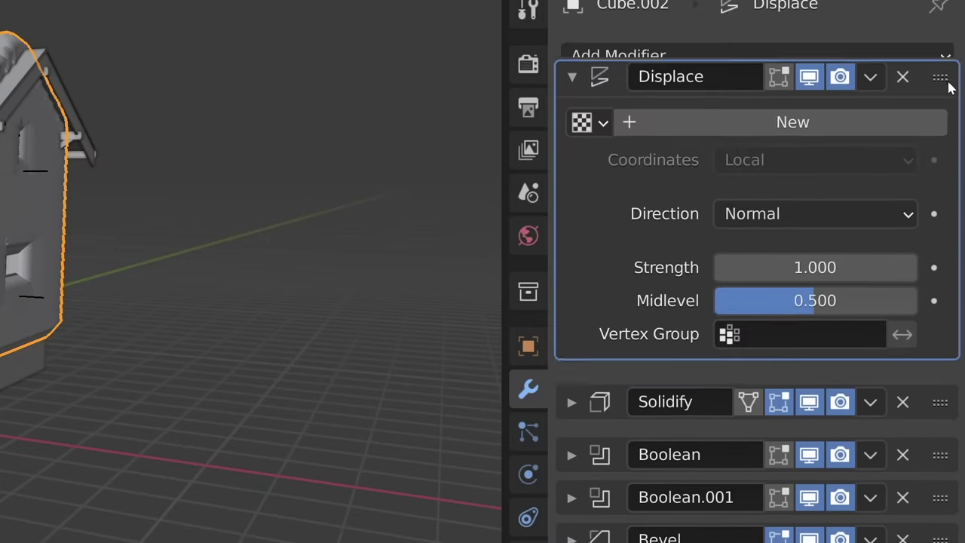
click(678, 152)
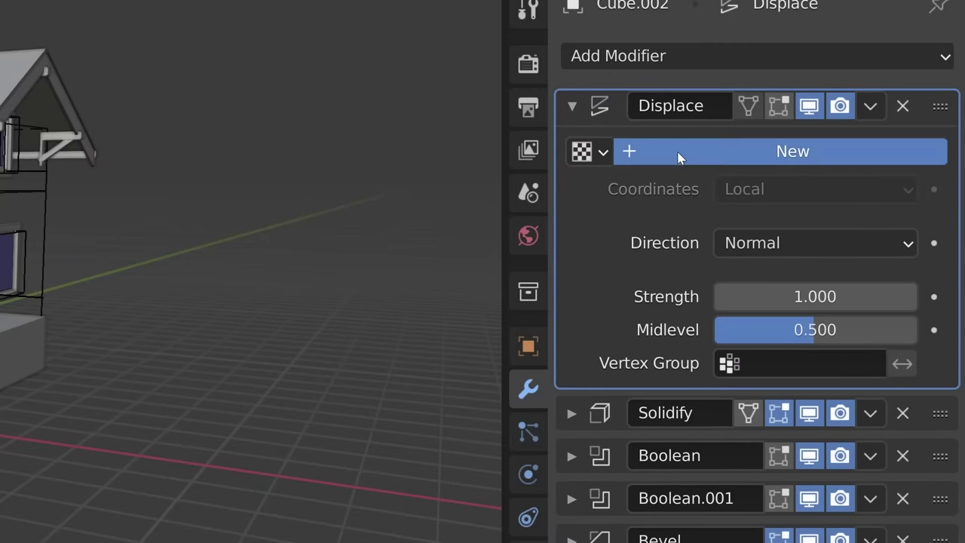
click(801, 146)
click(716, 246)
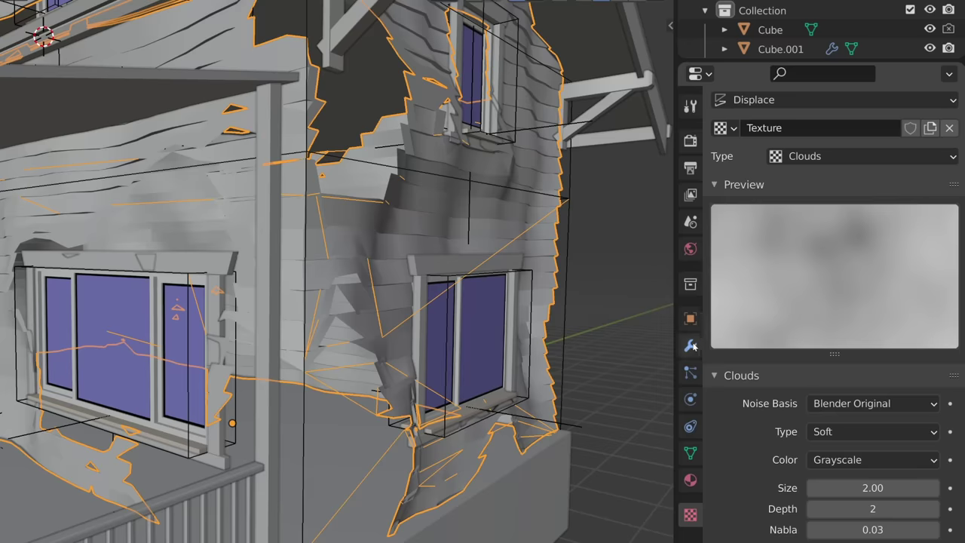
Step: Set the Displace strength to 0.15 after trying 0.2
click(693, 345)
click(872, 286)
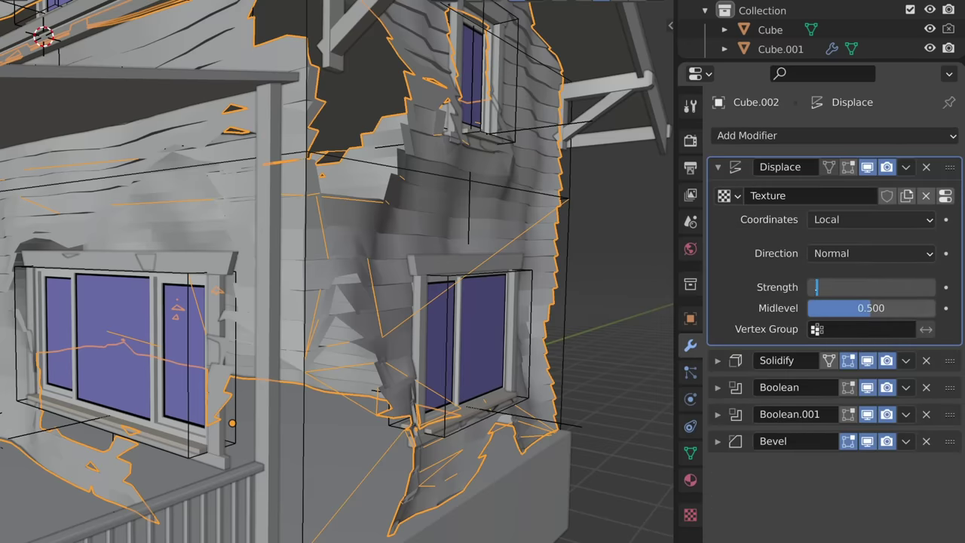
text(.2)
key(Return)
middle_drag(572, 209, 525, 236)
click(845, 286)
text(.15)
key(Return)
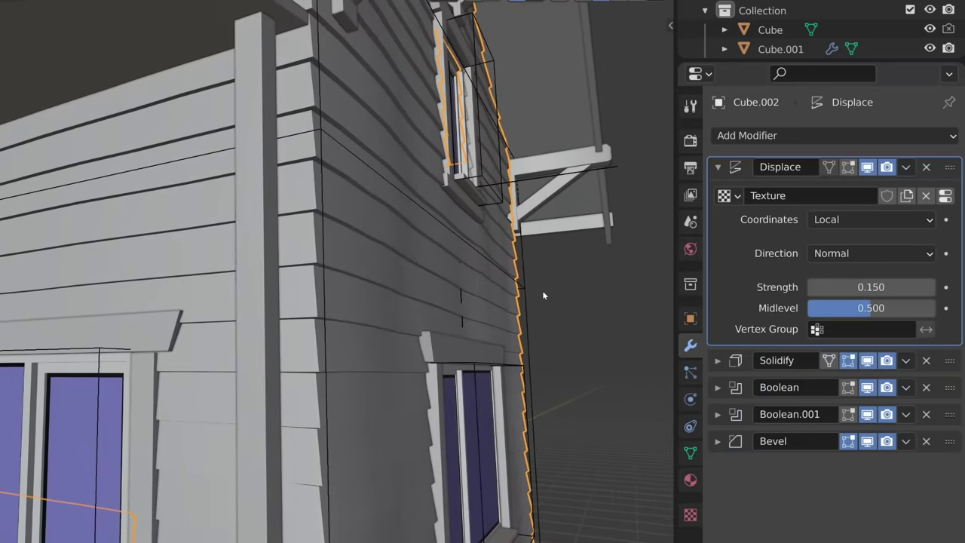
middle_drag(537, 296, 549, 302)
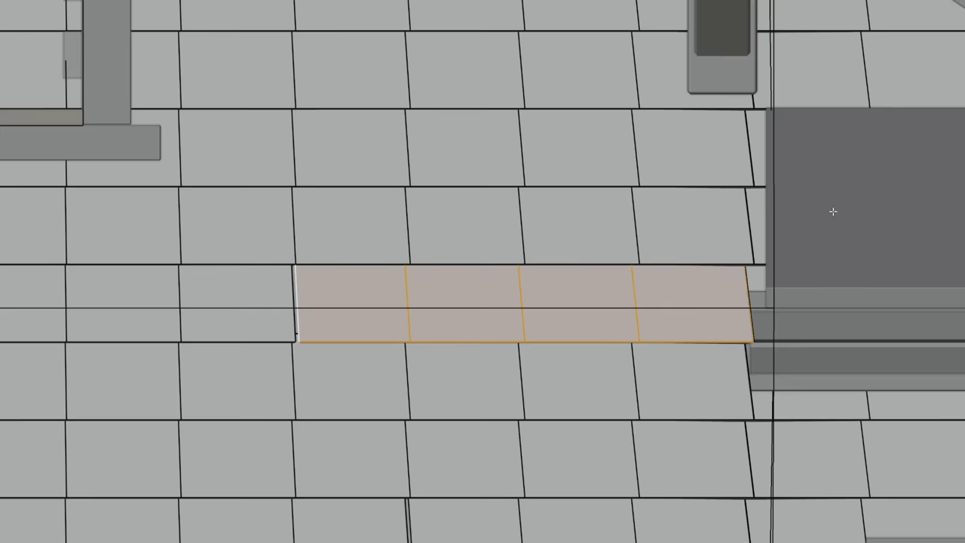
Step: Rotate the selected strip of siding tiles slightly out of line
key(r)
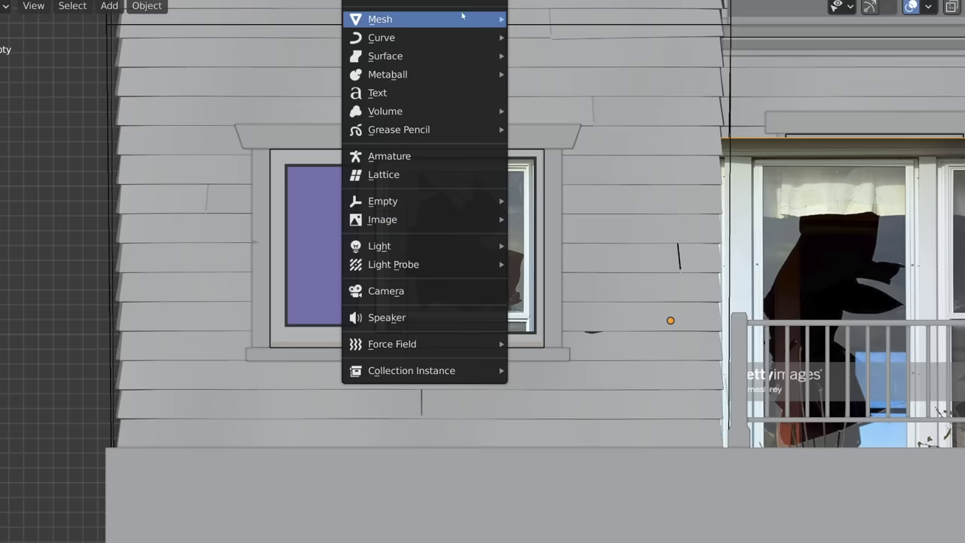
Step: Centre the view on the broken pane and place copied bars as planks across the window
mouse_move(382, 18)
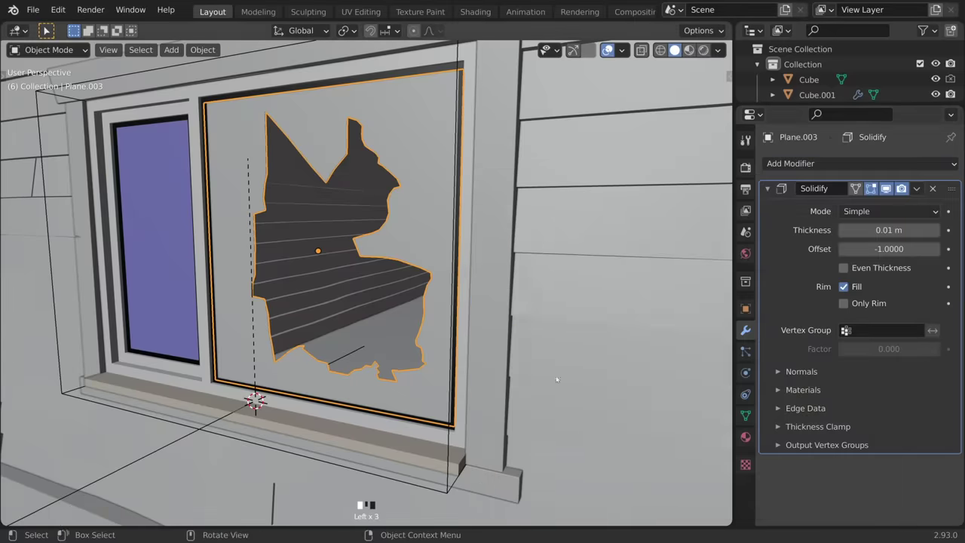
scroll(371, 326, up, 2)
shift+middle_drag(371, 325, 430, 322)
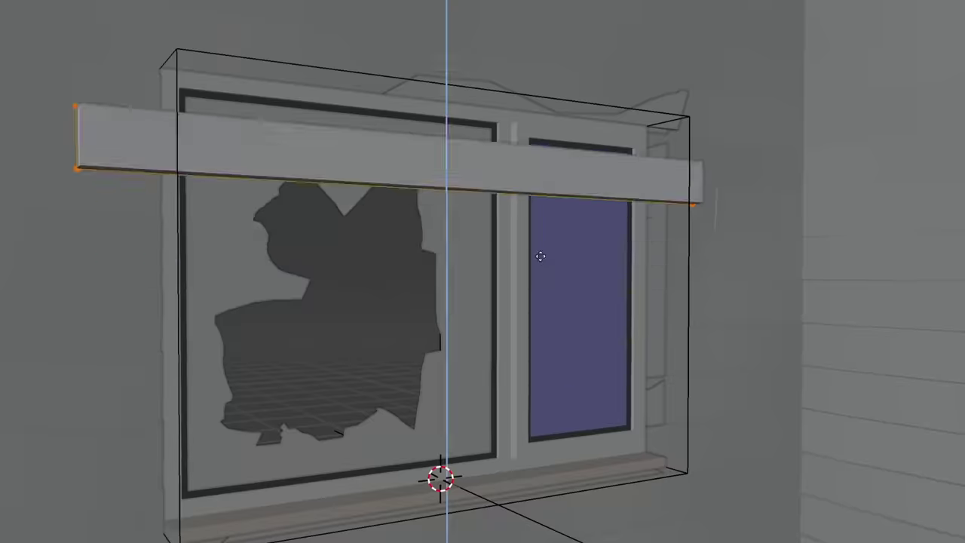
click(777, 400)
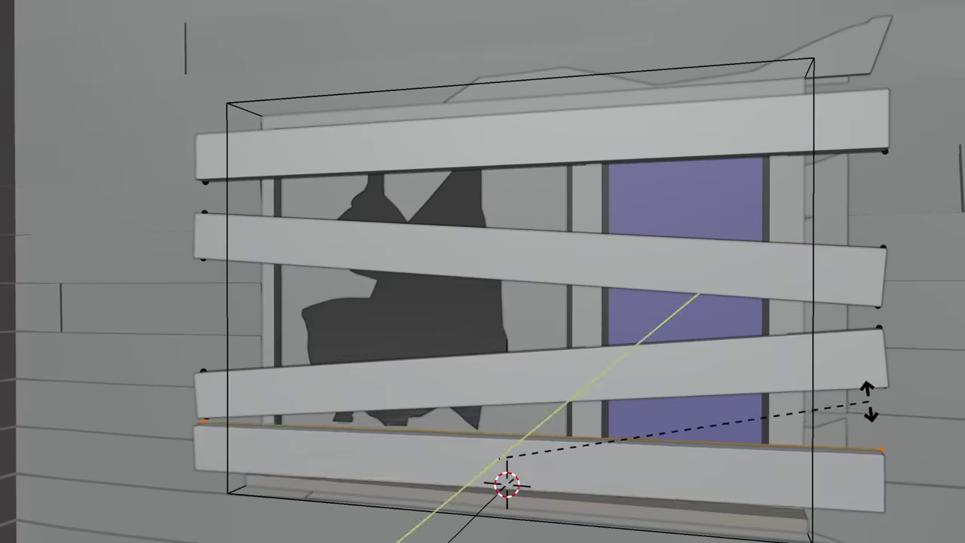
click(868, 399)
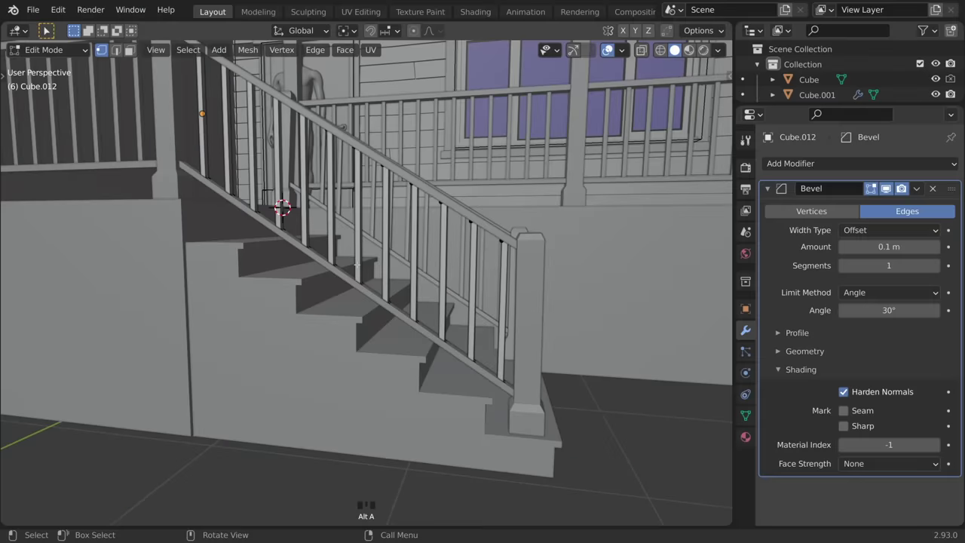
Step: Delete several of the stair balusters
key(l)
key(x)
click(337, 212)
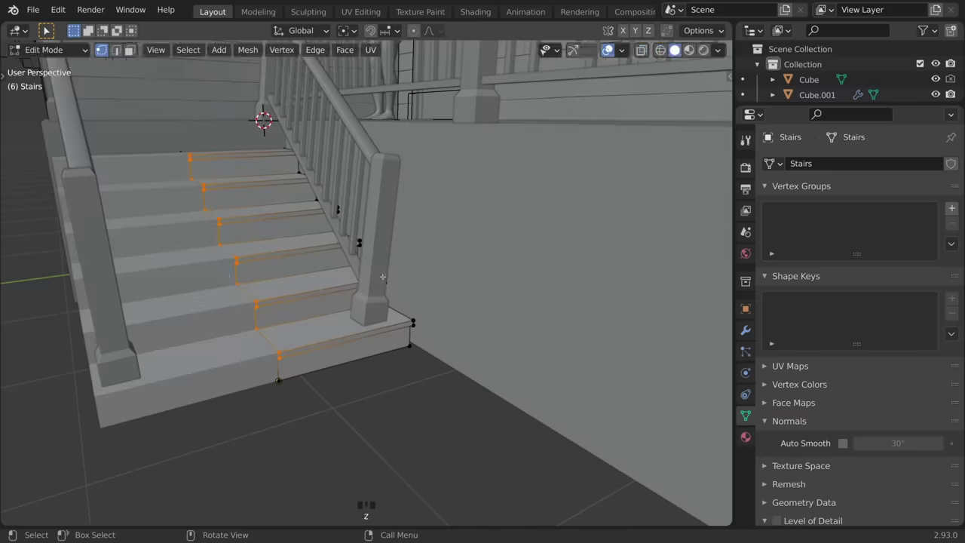
Step: Lower the stair step vertices along Z to sag them, then drop the porch floor edge downward
key(g)
key(z)
key(Return)
key(Tab)
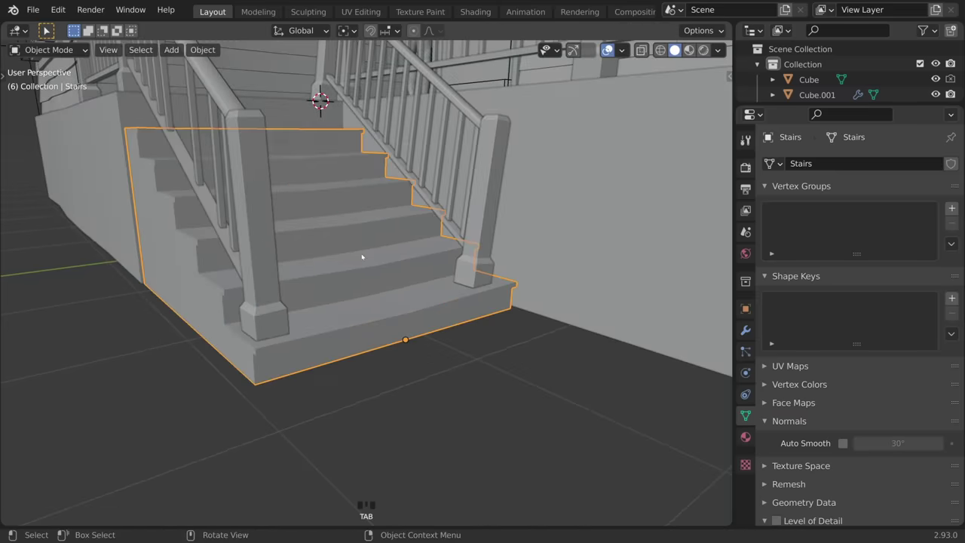
key(g)
key(z)
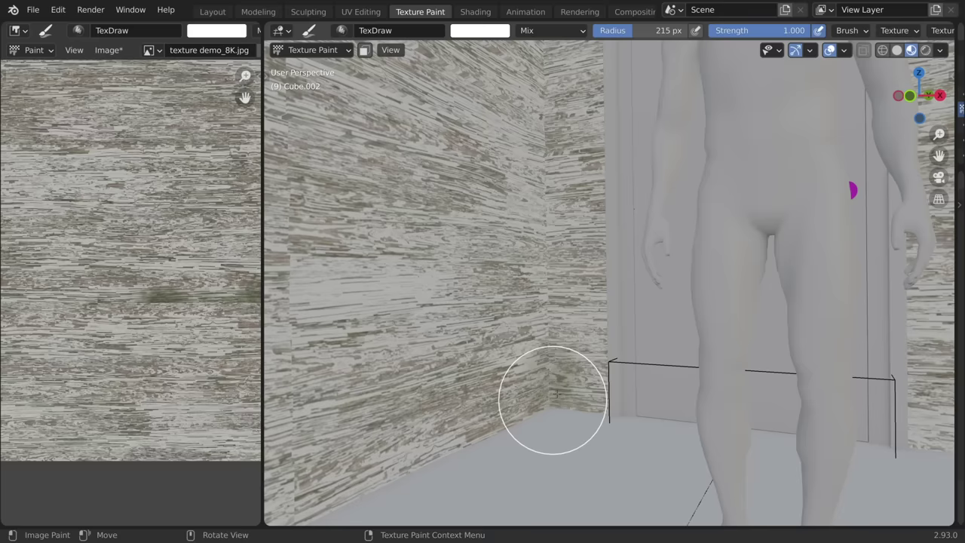
Step: Paint darker wood and a green moss patch across the lower wall corner
mouse_move(550, 402)
mouse_down()
mouse_move(572, 359)
mouse_move(558, 322)
mouse_move(545, 349)
mouse_move(526, 310)
mouse_move(548, 231)
mouse_move(558, 375)
mouse_move(552, 351)
mouse_move(565, 379)
mouse_move(540, 389)
mouse_move(557, 317)
mouse_move(531, 289)
mouse_move(554, 241)
mouse_move(571, 260)
mouse_move(534, 209)
mouse_up()
mouse_move(467, 413)
mouse_down()
mouse_move(497, 380)
mouse_move(513, 324)
mouse_move(530, 309)
mouse_move(572, 352)
mouse_move(577, 377)
mouse_move(500, 328)
mouse_move(505, 261)
mouse_up()
middle_drag(504, 261, 550, 204)
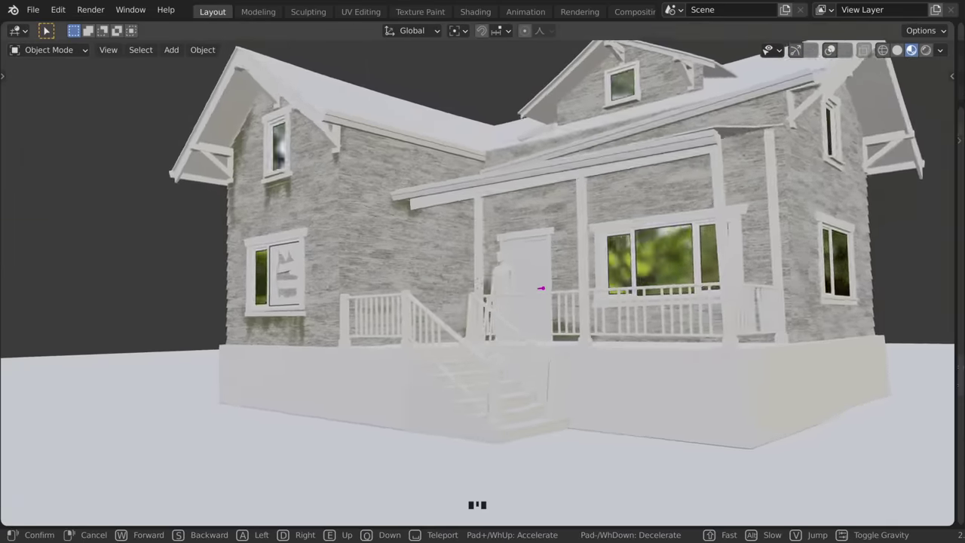
key(w)
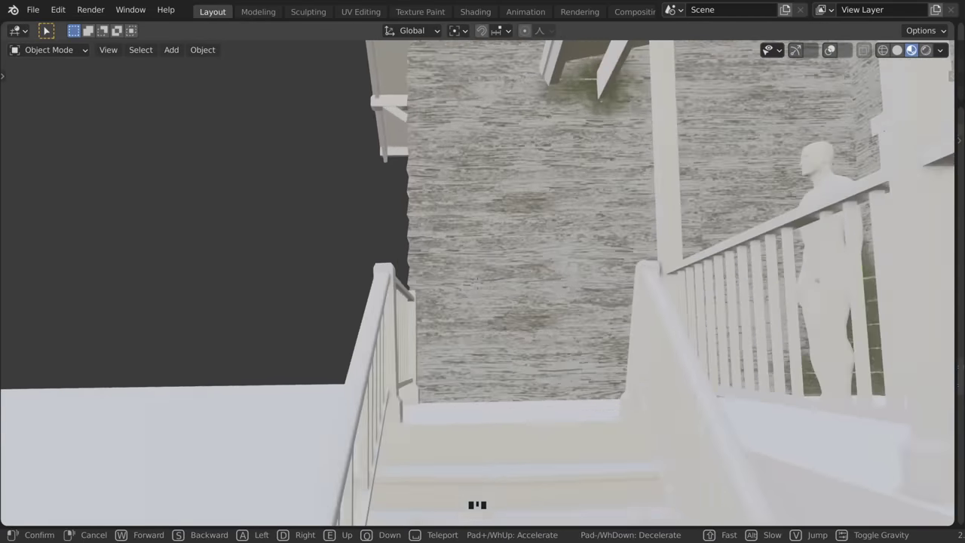
key(w)
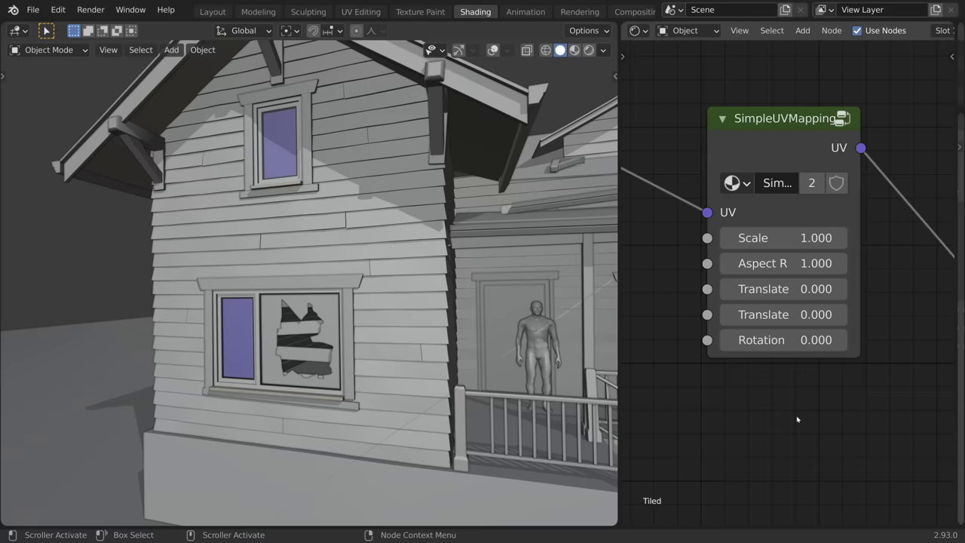
Step: Switch to Material Preview, set the wood UV scale to 5.1, and adjust the mix amount to darken it
click(574, 50)
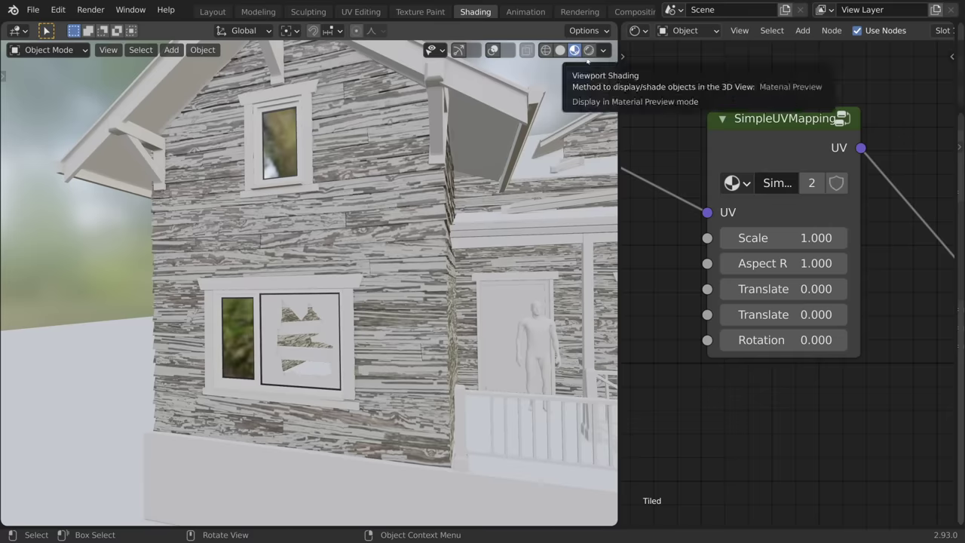
drag(784, 238, 814, 238)
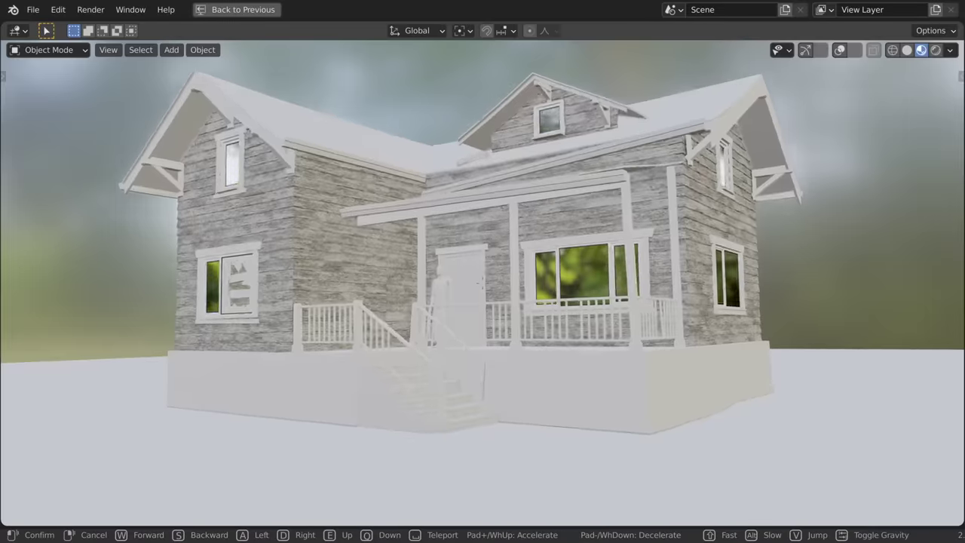
key(w)
key(w)
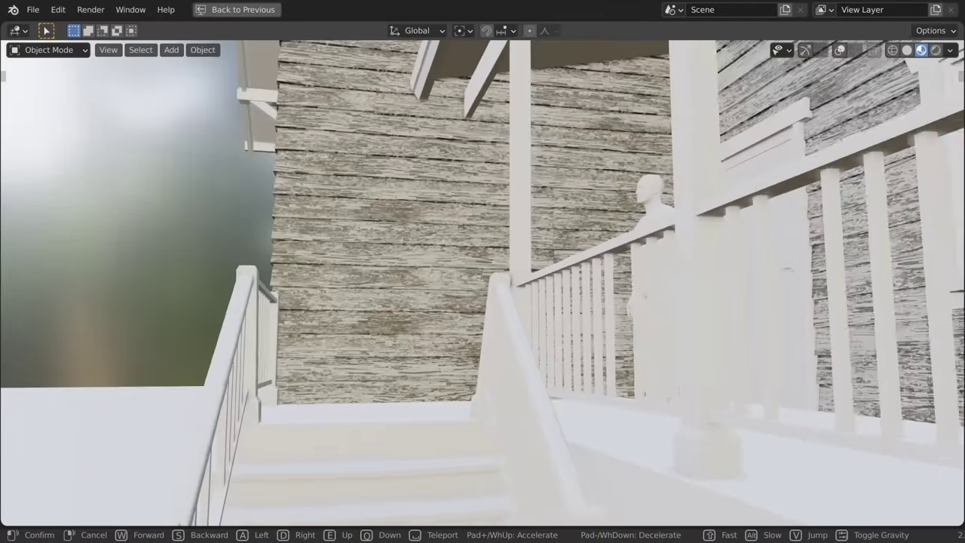
key(s)
key(s)
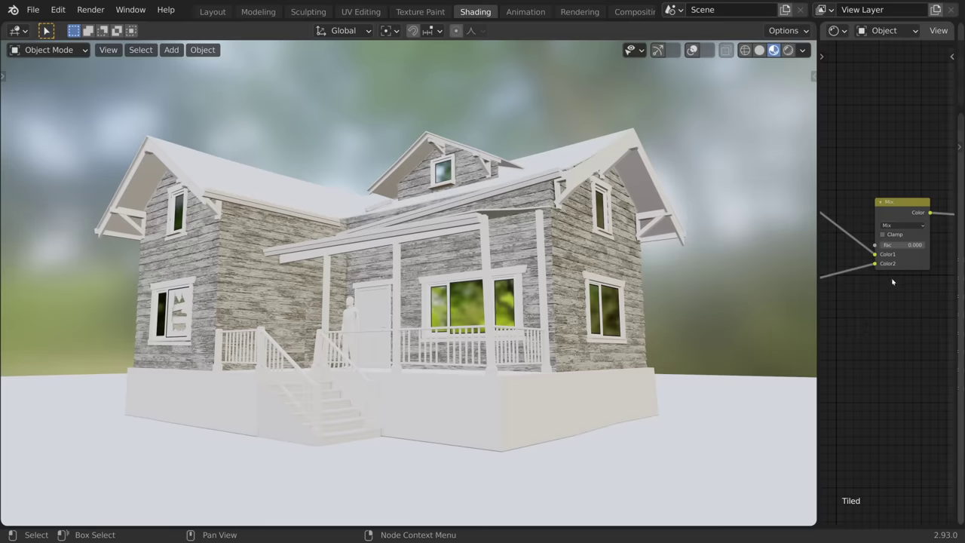
drag(898, 244, 926, 248)
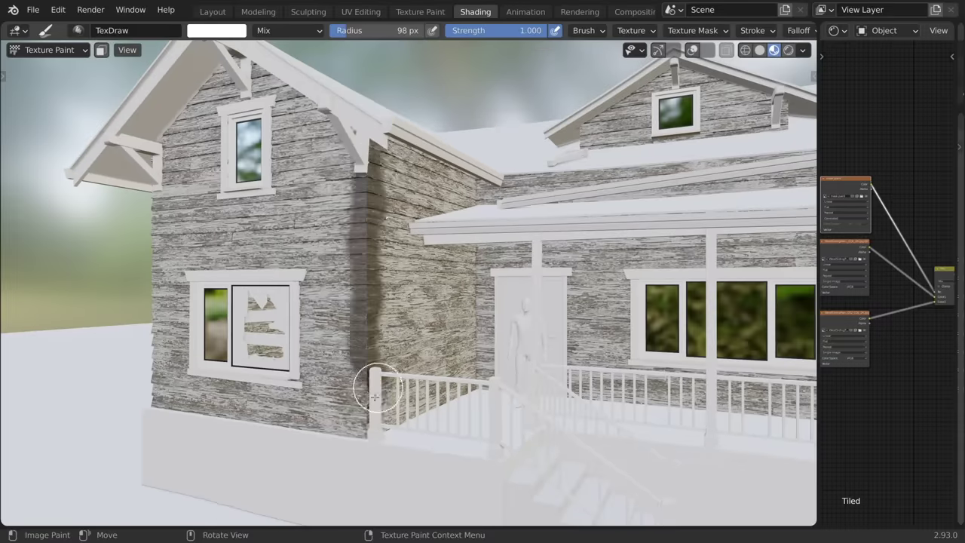
Step: Paint dark weathering down the wall corner, adjust its spread, and paint a grass-revealing mask blob
drag(374, 397, 354, 136)
drag(347, 429, 352, 183)
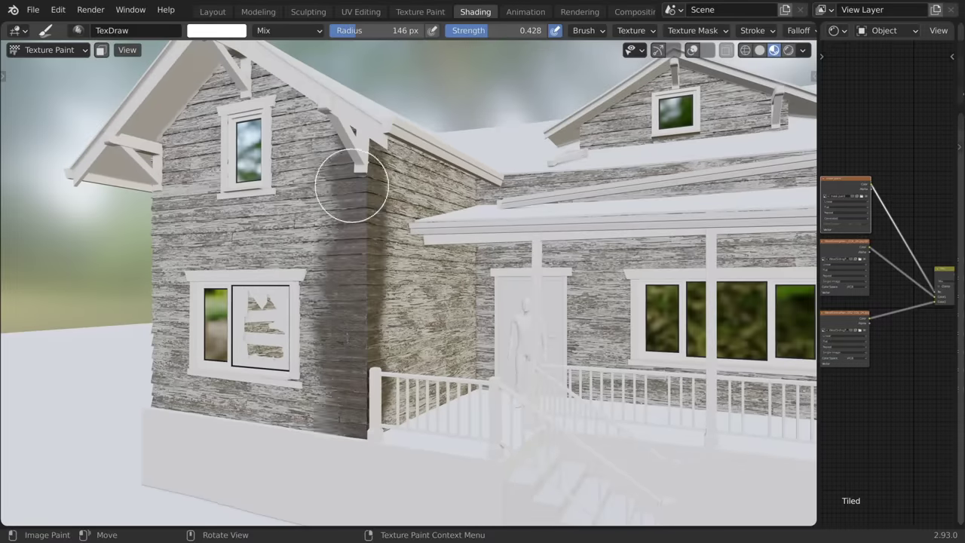
drag(354, 453, 351, 204)
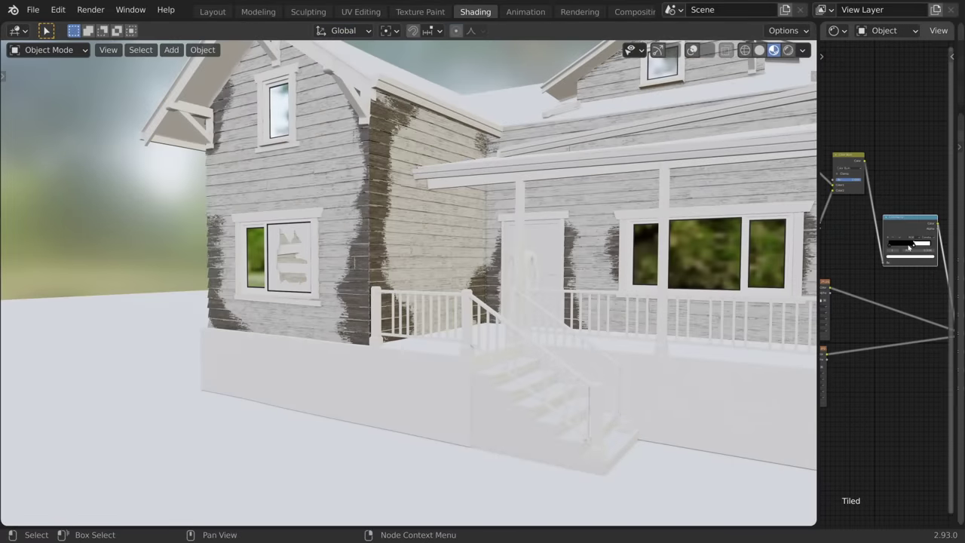
drag(907, 249, 882, 251)
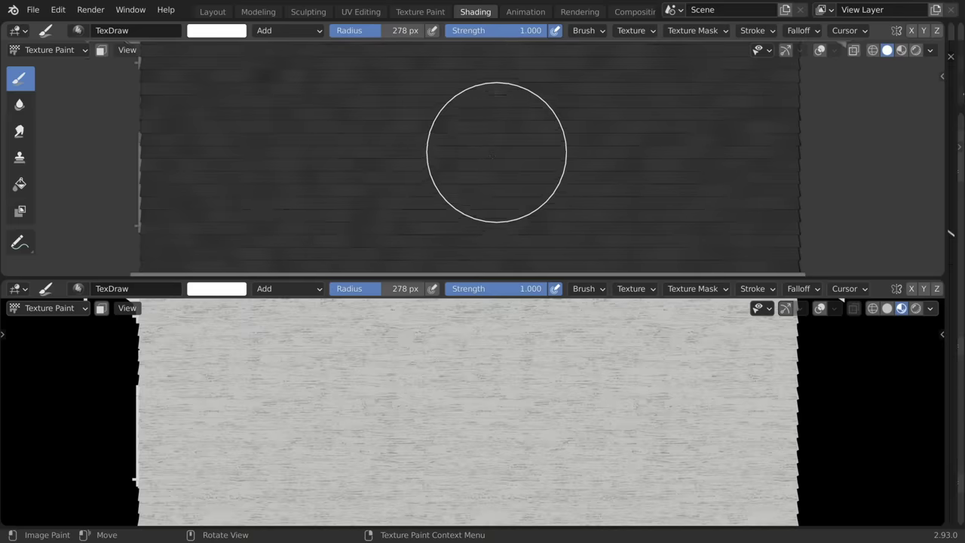
mouse_move(495, 155)
mouse_down()
mouse_move(502, 129)
mouse_move(455, 149)
mouse_move(490, 127)
mouse_move(456, 128)
mouse_up()
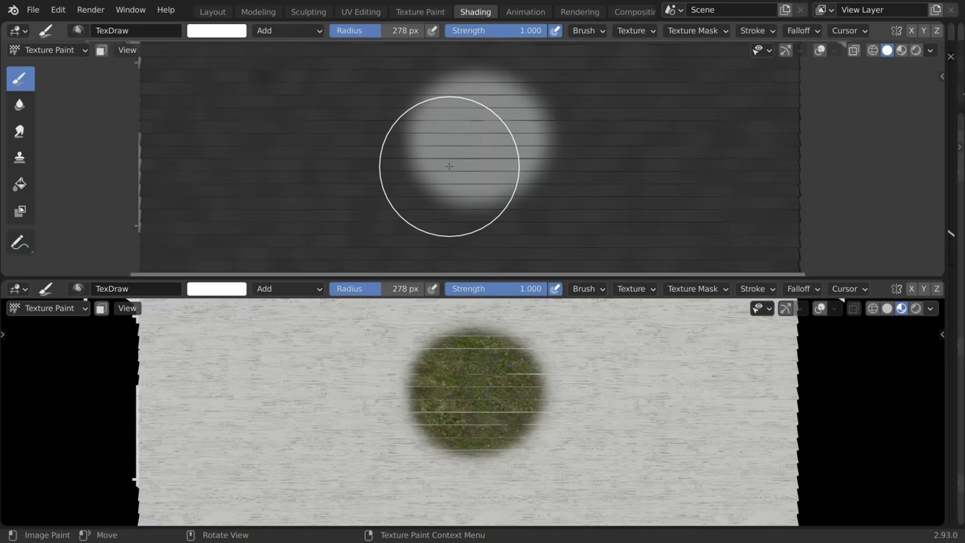
Step: Undo the test blob and paint full-red and green dabs on the siding mask
key(ctrl+z)
click(216, 31)
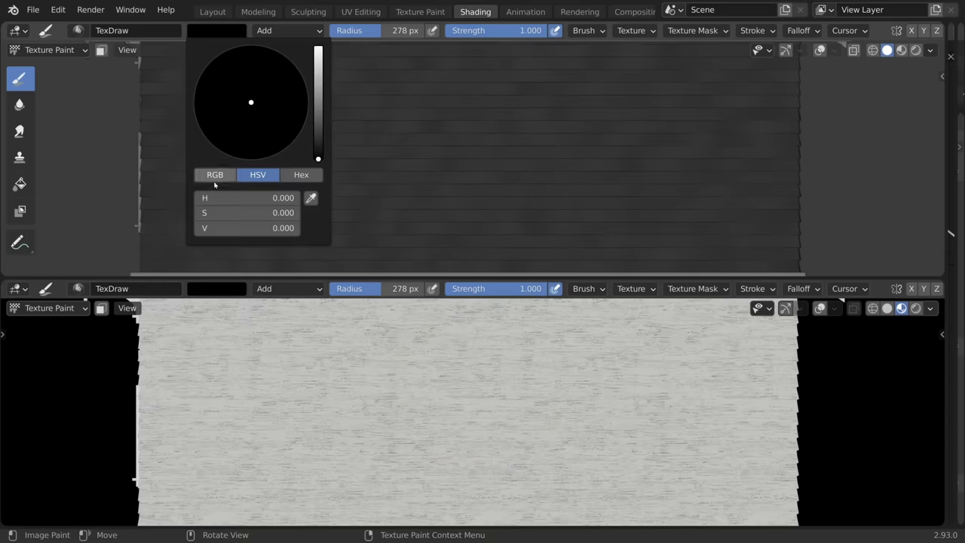
click(215, 175)
drag(216, 201, 383, 201)
drag(323, 155, 312, 147)
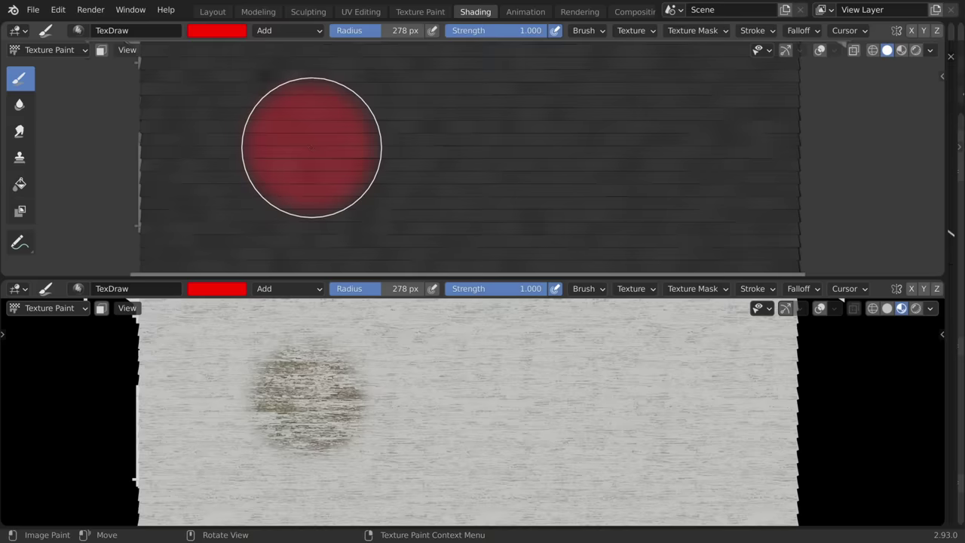
click(232, 30)
mouse_move(243, 146)
mouse_down()
mouse_move(201, 129)
mouse_move(201, 74)
mouse_up()
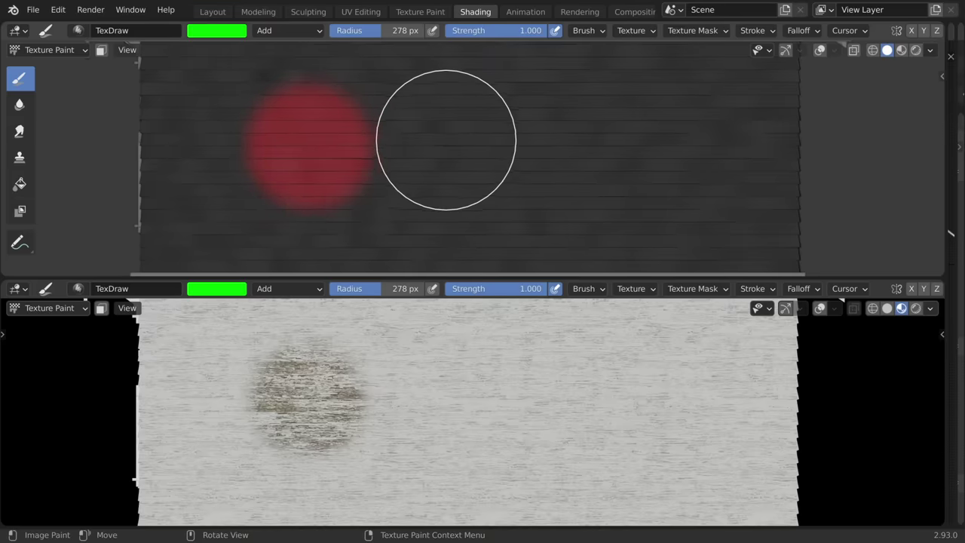
click(448, 134)
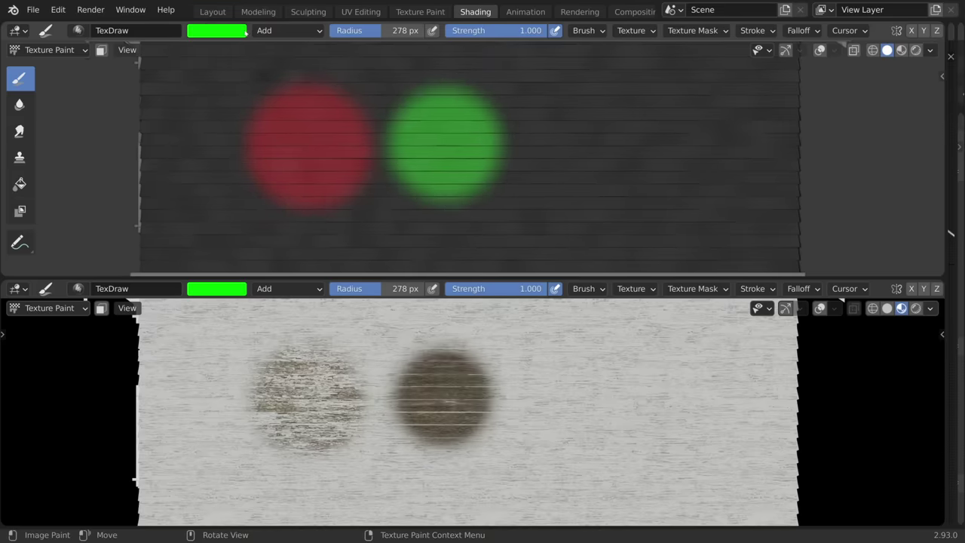
Step: Paint a blue dab, then erase a dab beside it with Erase Alpha blending
click(216, 30)
click(309, 113)
click(571, 139)
click(289, 30)
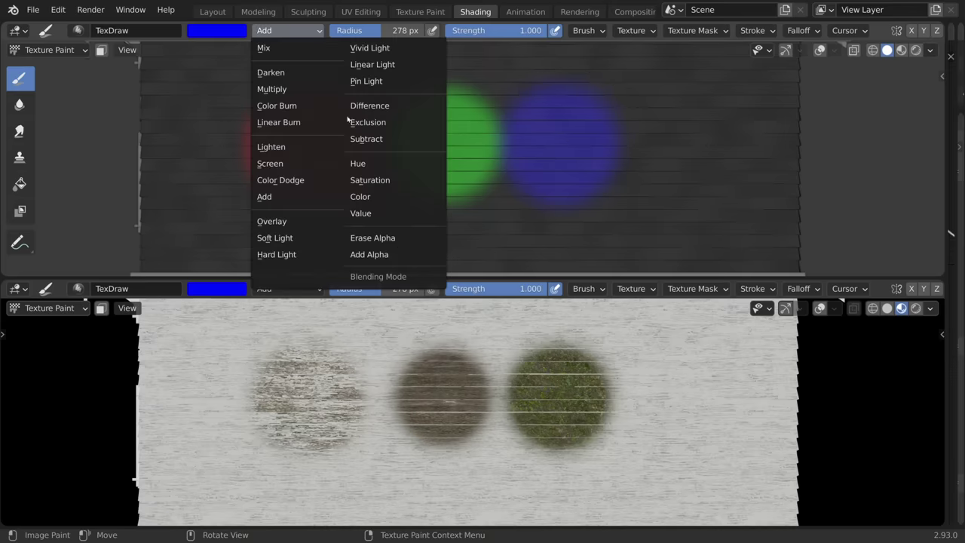
click(392, 240)
click(688, 138)
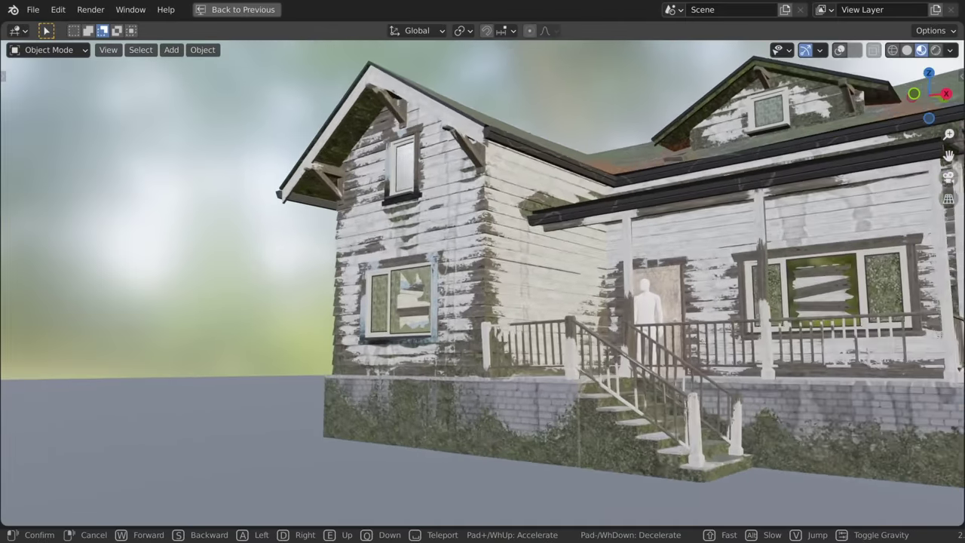
key(w)
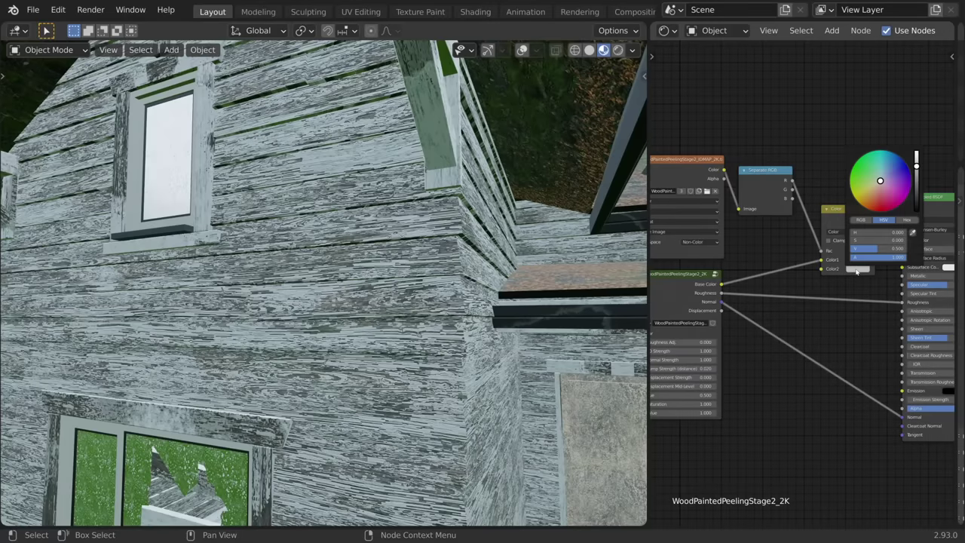
Step: Drag the Mix node's Color2 toward green to give the peeling-paint siding a teal tint
drag(875, 199, 876, 168)
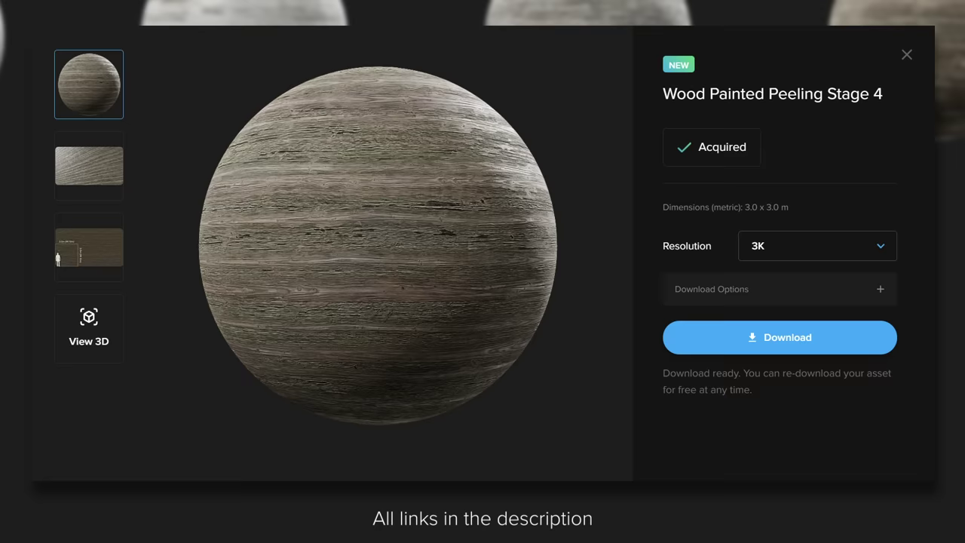
Step: Choose 2K resolution and download the Wood Painted Peeling Stage 4 texture
click(813, 247)
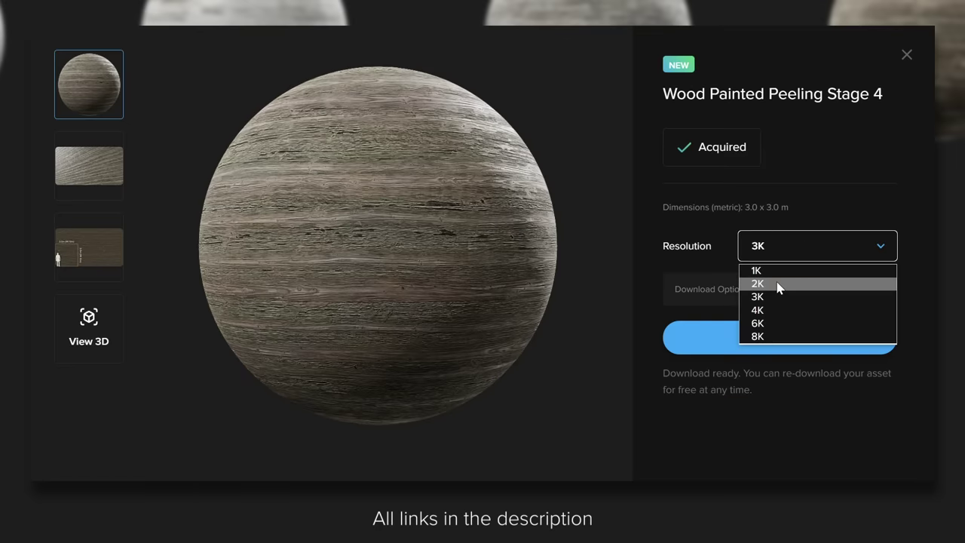
click(779, 282)
click(787, 332)
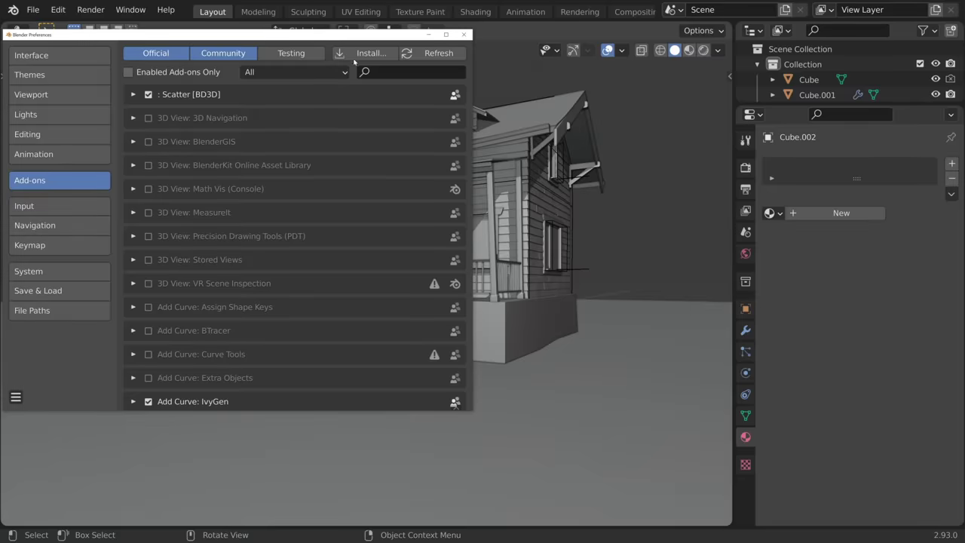
Step: Install the Poliigon add-on from file and enable it in Preferences
click(362, 53)
click(517, 397)
click(149, 94)
click(464, 34)
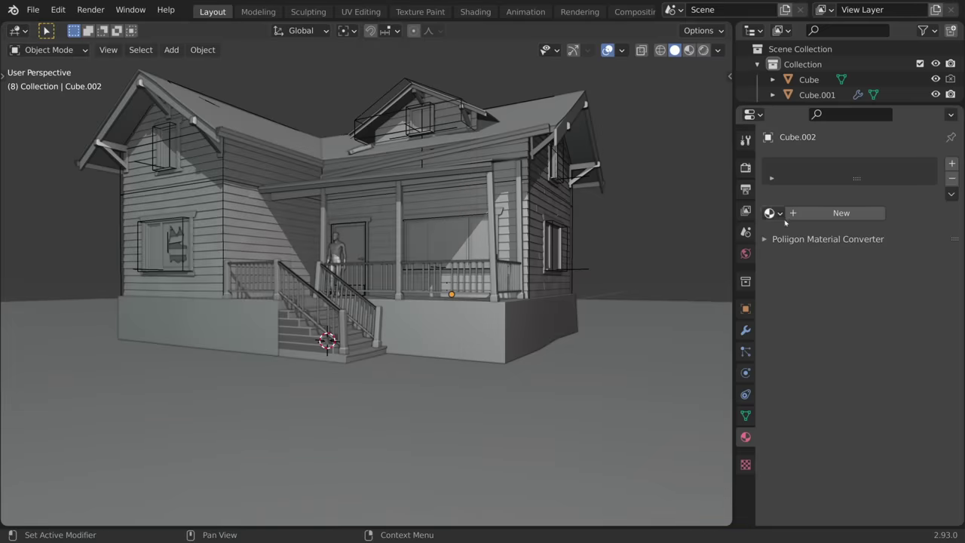
Step: Set the Textures folder in the Poliigon Material Converter options
click(764, 239)
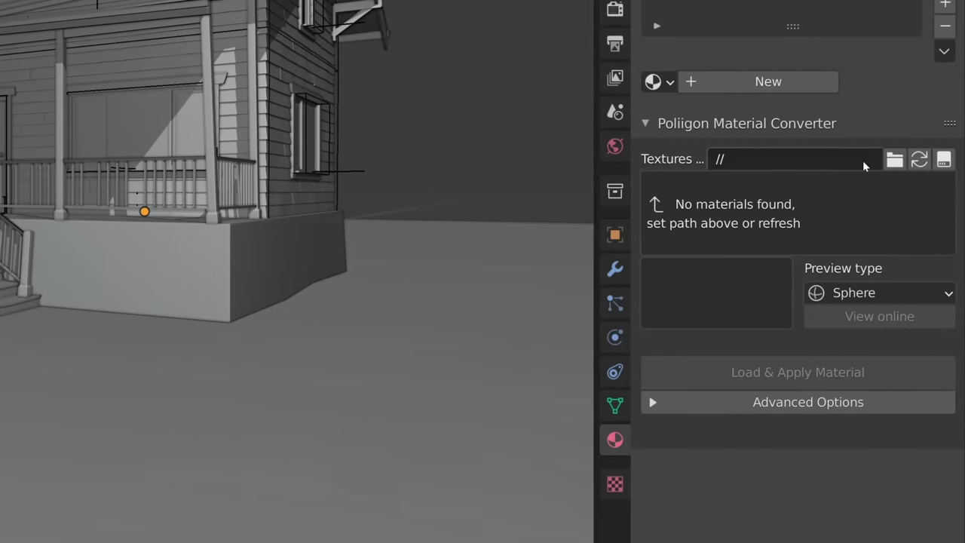
click(894, 159)
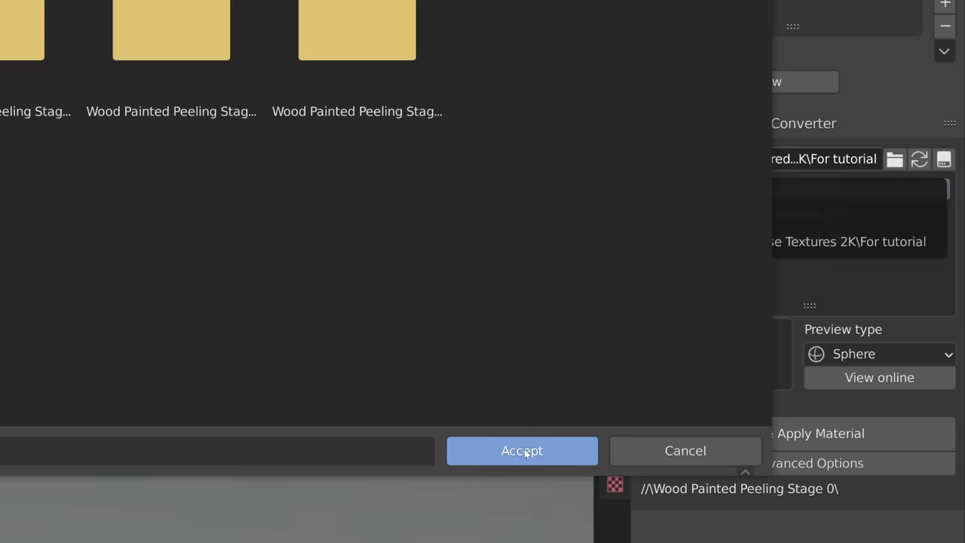
click(525, 450)
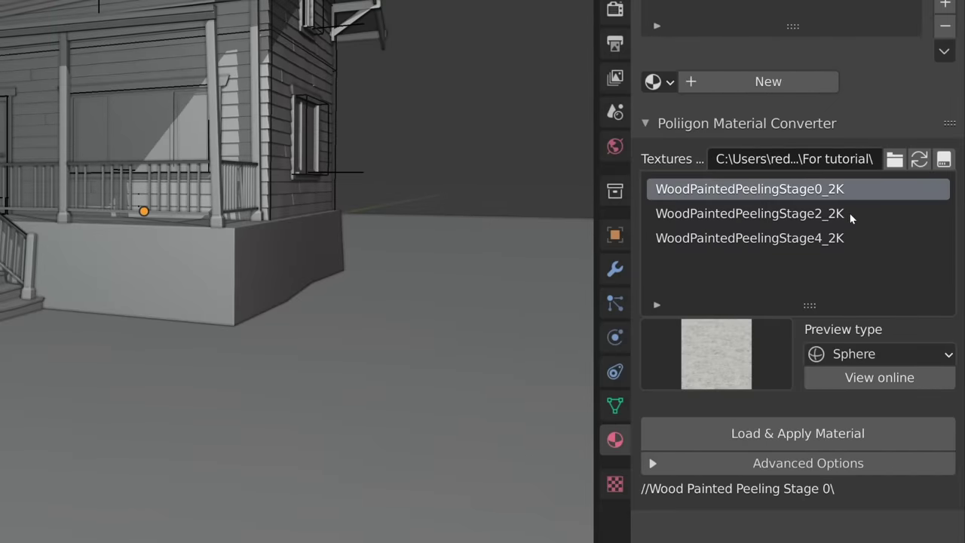
Step: Load the WoodPaintedPeelingStage0_2K, Stage2_2K and Stage4_2K materials
click(850, 216)
click(860, 239)
click(774, 348)
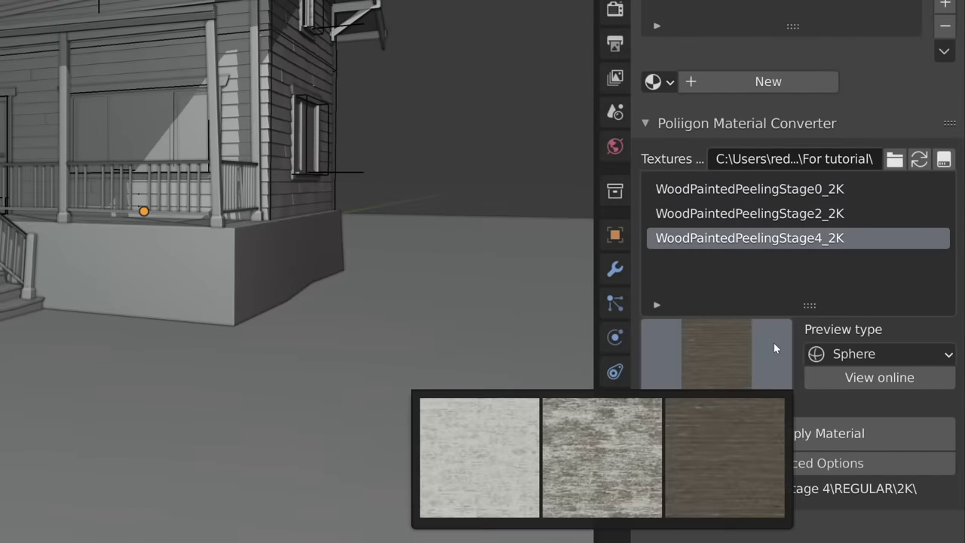
click(773, 433)
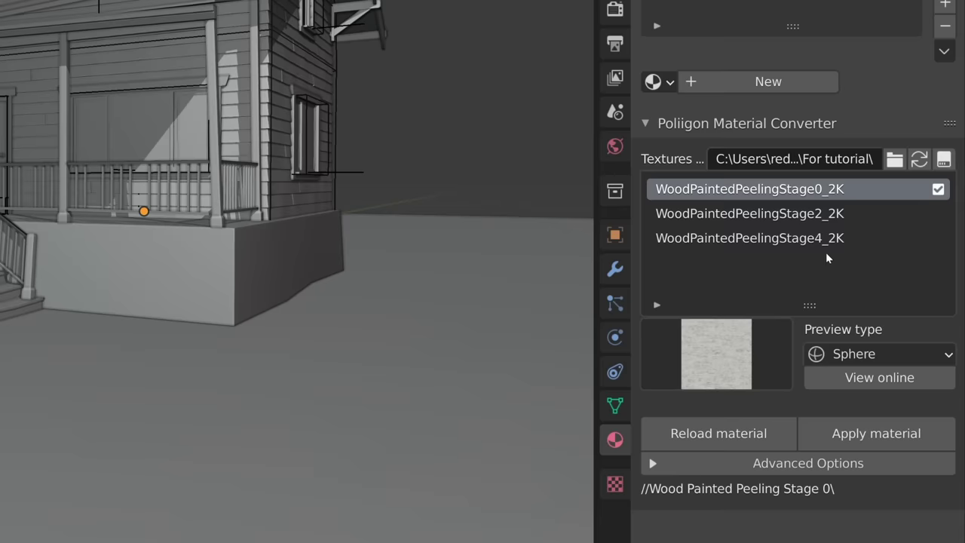
click(820, 214)
click(797, 430)
click(821, 243)
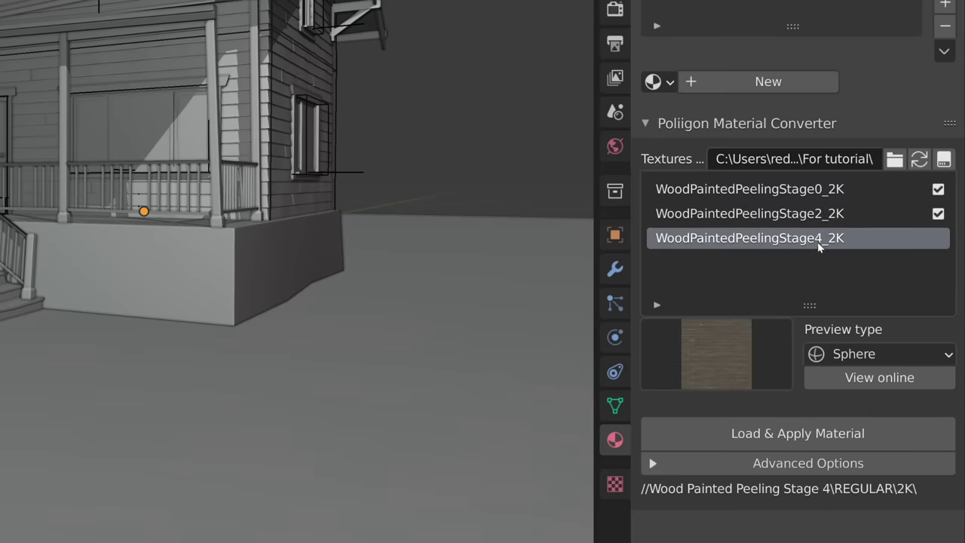
click(800, 432)
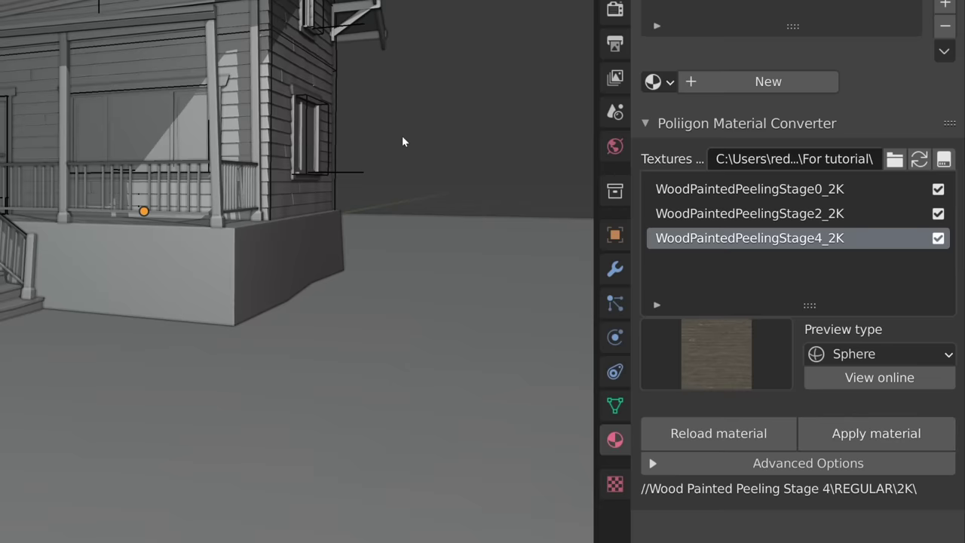
Step: Select the house walls and create a new material for them
click(317, 79)
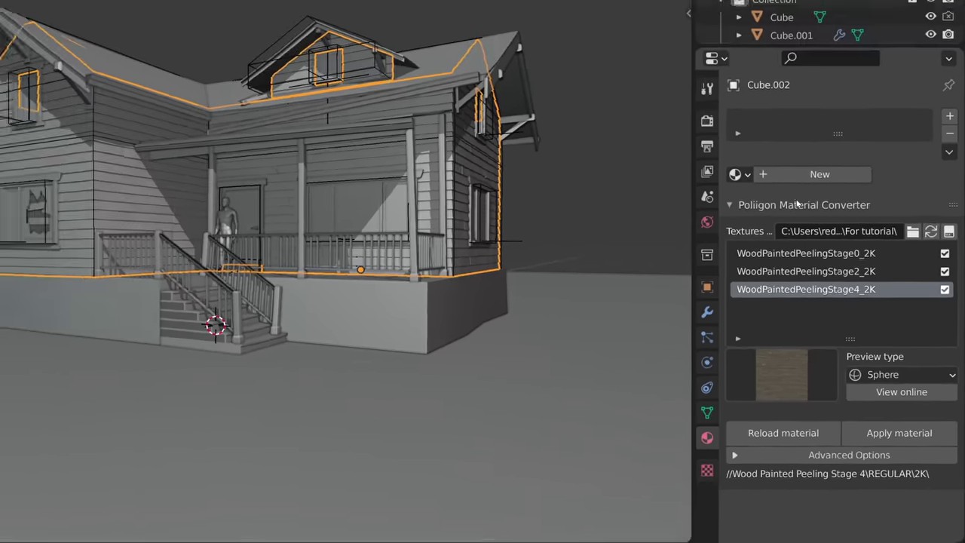
click(731, 123)
click(837, 209)
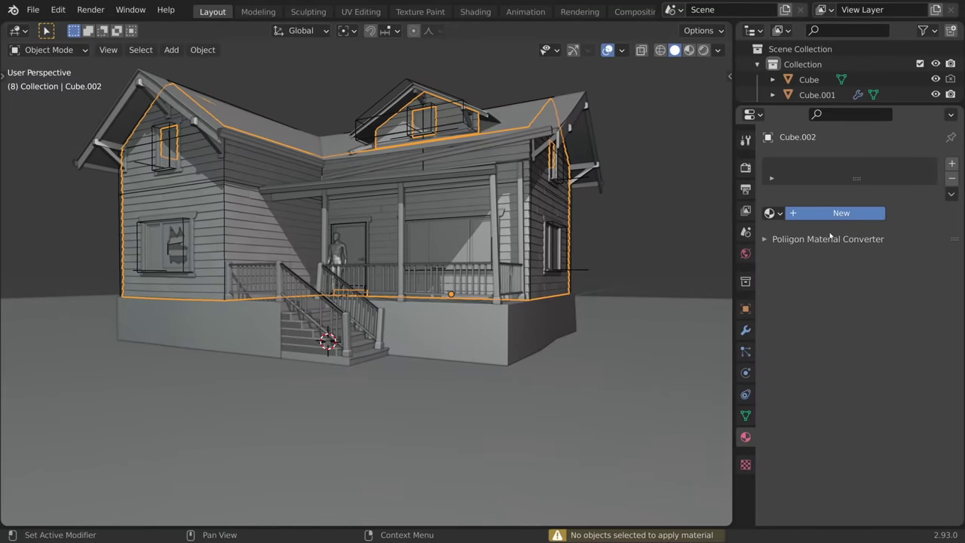
Step: Rename the new wall material to 'Siding'
double_click(811, 212)
text(Si)
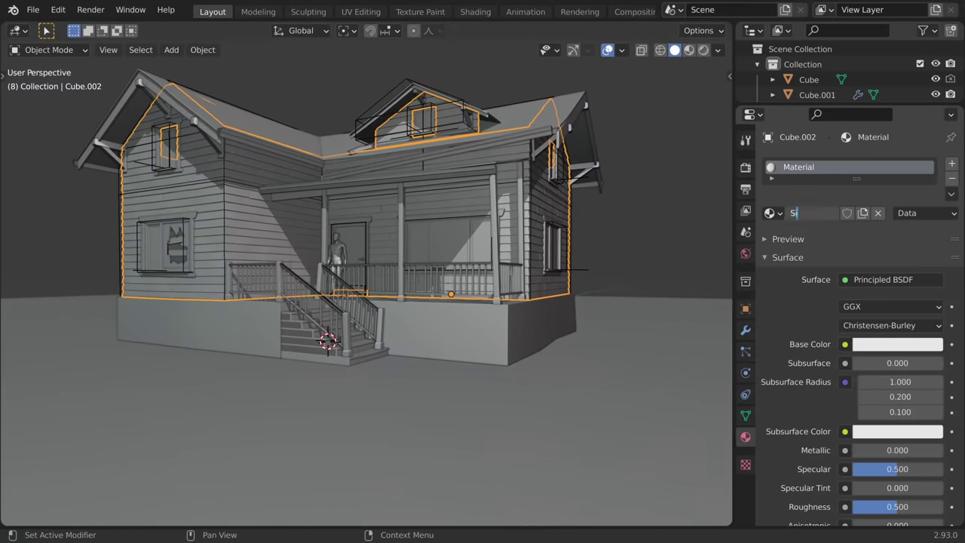
text(ding)
key(Return)
click(646, 190)
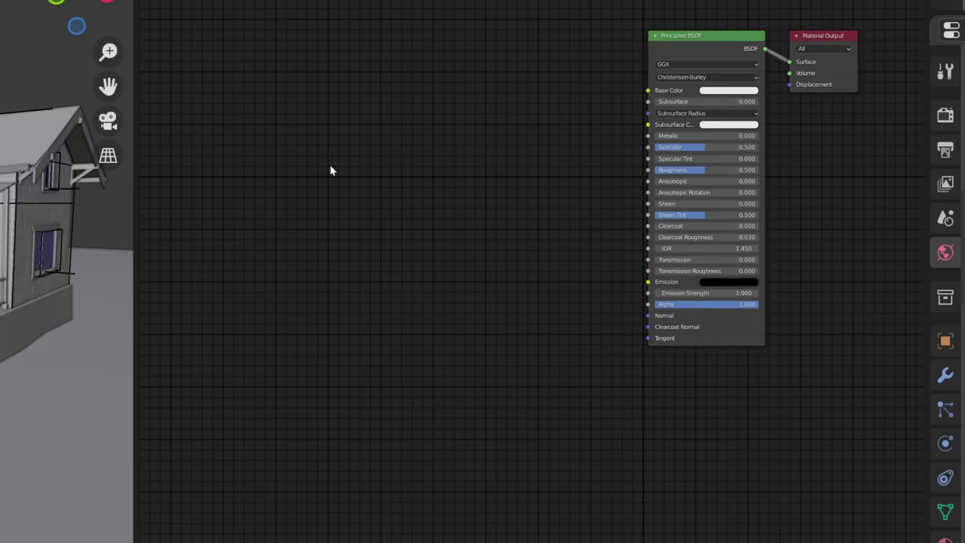
Step: Add the WoodPaintedPeelingStage0_2K and Stage2_2K group nodes to the Siding node tree
key(shift+a)
mouse_move(287, 141)
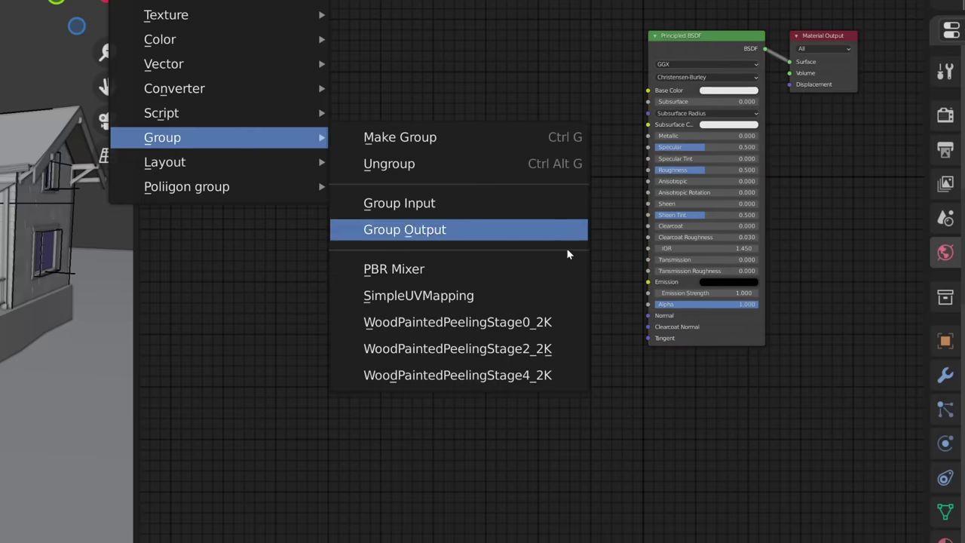
click(587, 325)
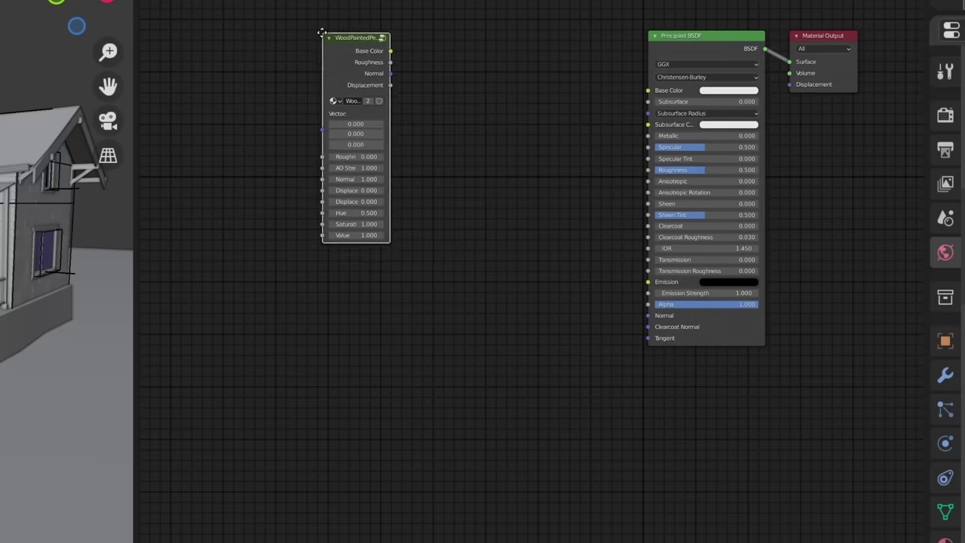
click(387, 123)
key(shift+a)
mouse_move(387, 133)
click(558, 348)
click(431, 271)
drag(431, 271, 470, 273)
Step: Add and widen the WoodPaintedPeelingStage4_2K group node, then reframe the node view
key(shift+a)
mouse_move(471, 276)
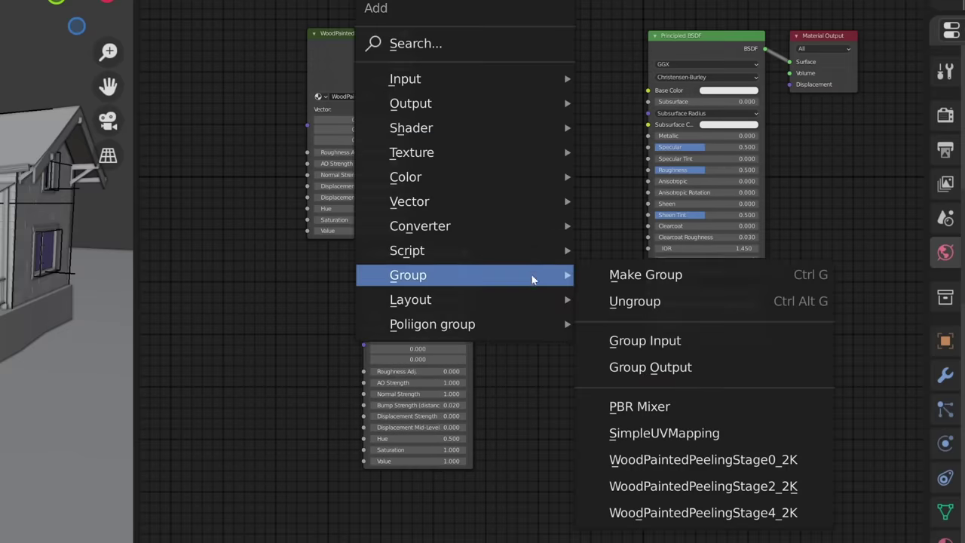
click(700, 512)
click(547, 351)
drag(546, 351, 592, 352)
key(Home)
drag(306, 61, 302, 66)
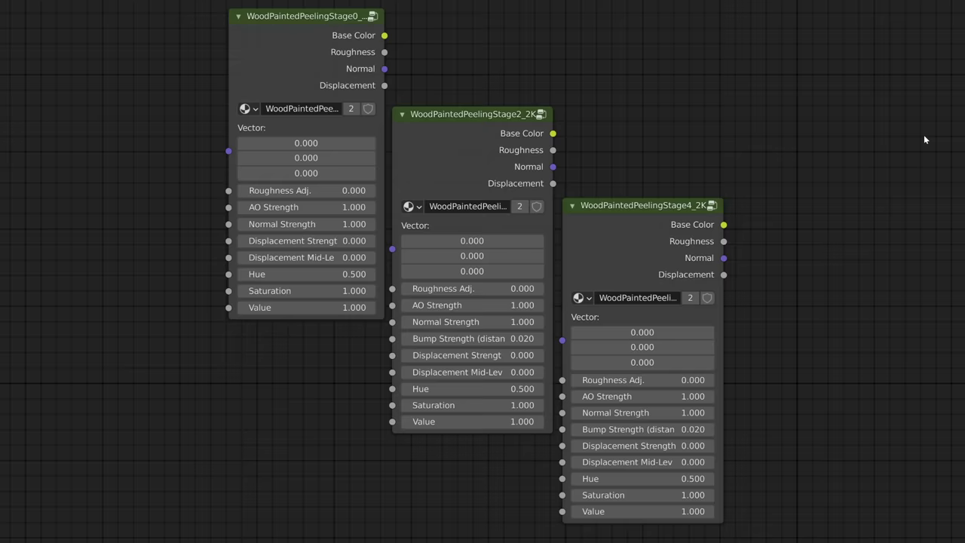
Step: Add a PBR Mixer group node at the top right, widened to show its labels
key(shift+a)
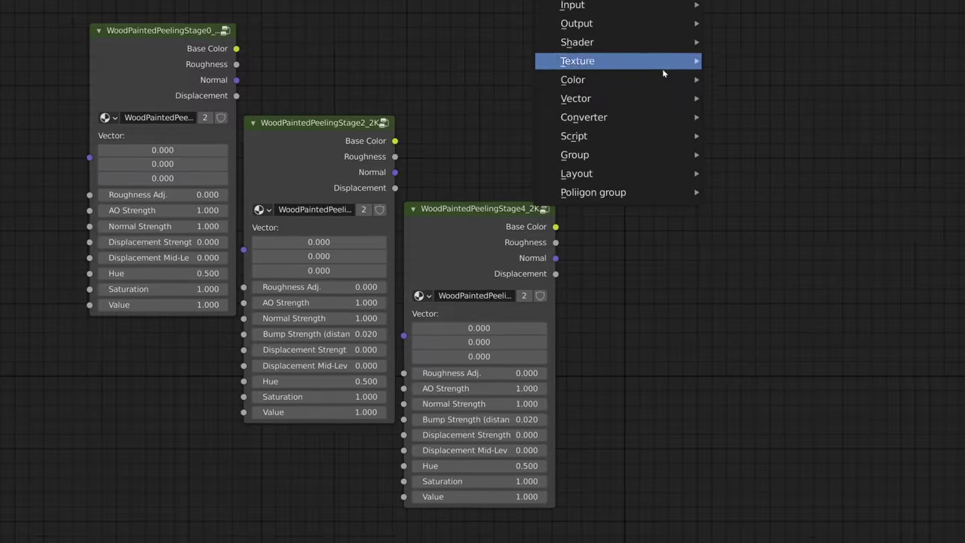
mouse_move(650, 155)
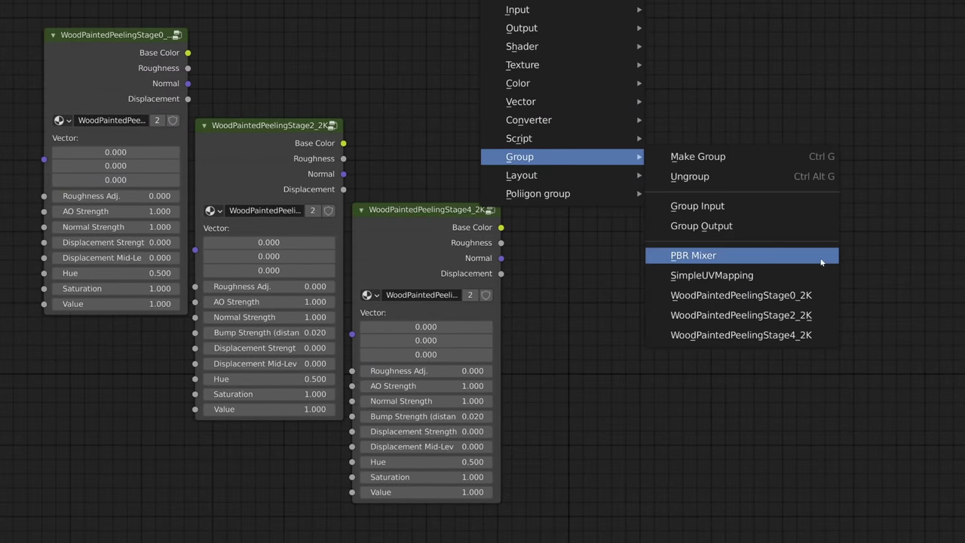
click(821, 262)
click(651, 38)
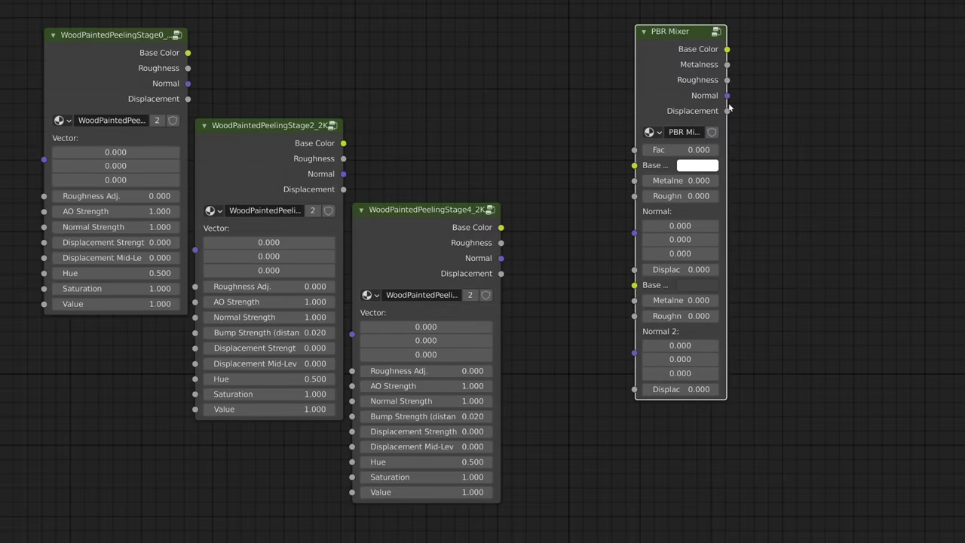
drag(728, 108, 783, 111)
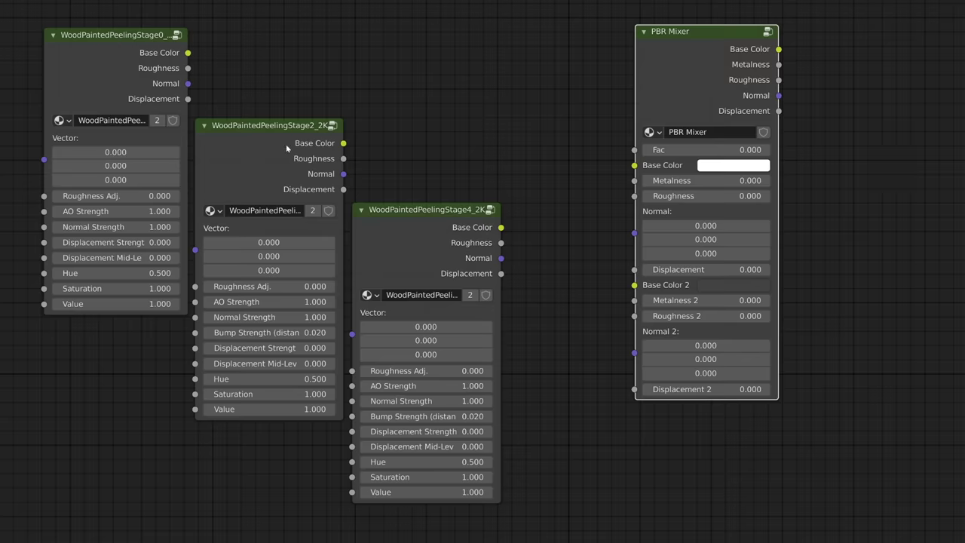
Step: Rearrange the Stage2, Stage4 and PBR Mixer nodes for wiring
drag(287, 148, 132, 373)
drag(407, 249, 252, 165)
drag(675, 98, 509, 86)
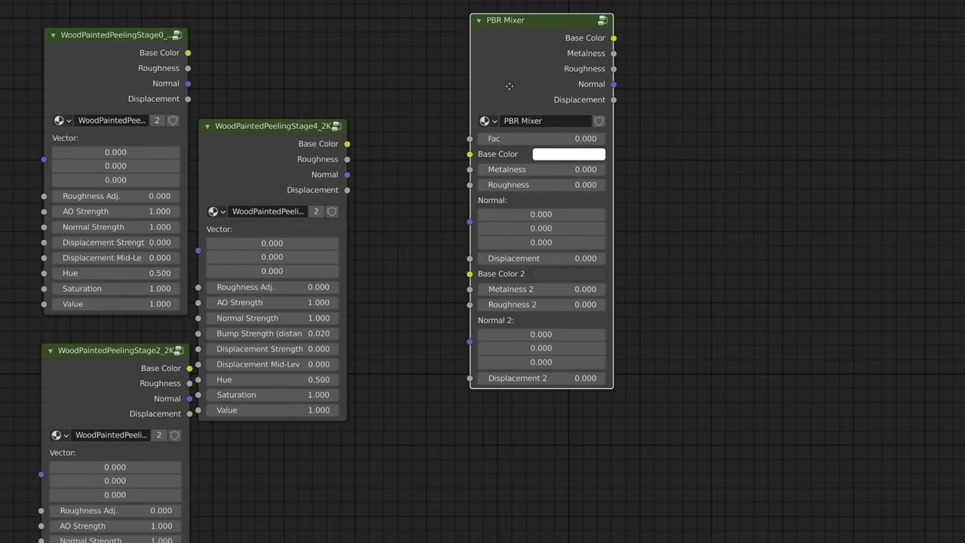
drag(246, 140, 248, 271)
Step: Link Stage0 outputs to the PBR Mixer's first inputs and Stage4 outputs to its second inputs
drag(187, 53, 470, 185)
drag(188, 83, 469, 216)
drag(349, 273, 469, 231)
drag(350, 288, 469, 262)
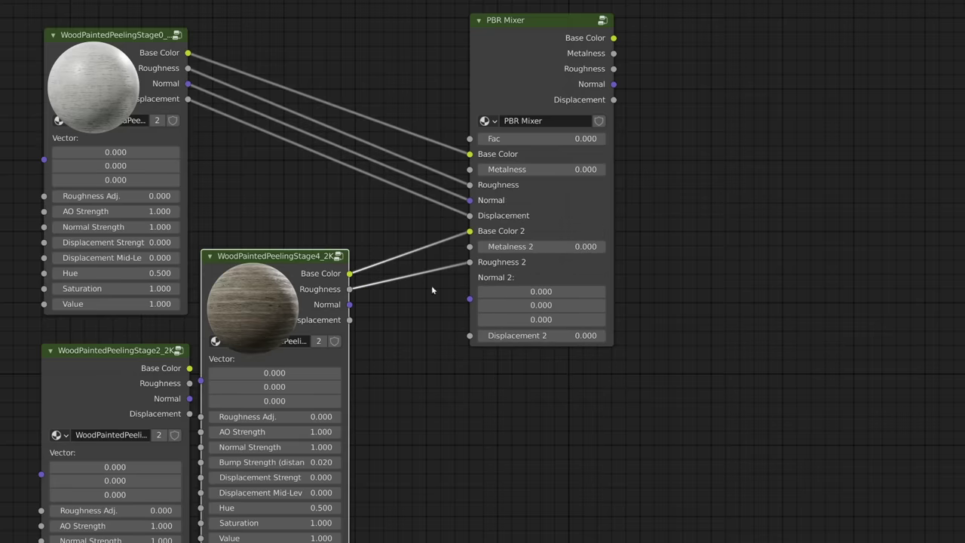
drag(376, 303, 470, 298)
drag(349, 320, 481, 291)
Step: Connect the mixer's Base Color, Roughness and Normal to the Principled BSDF
click(526, 46)
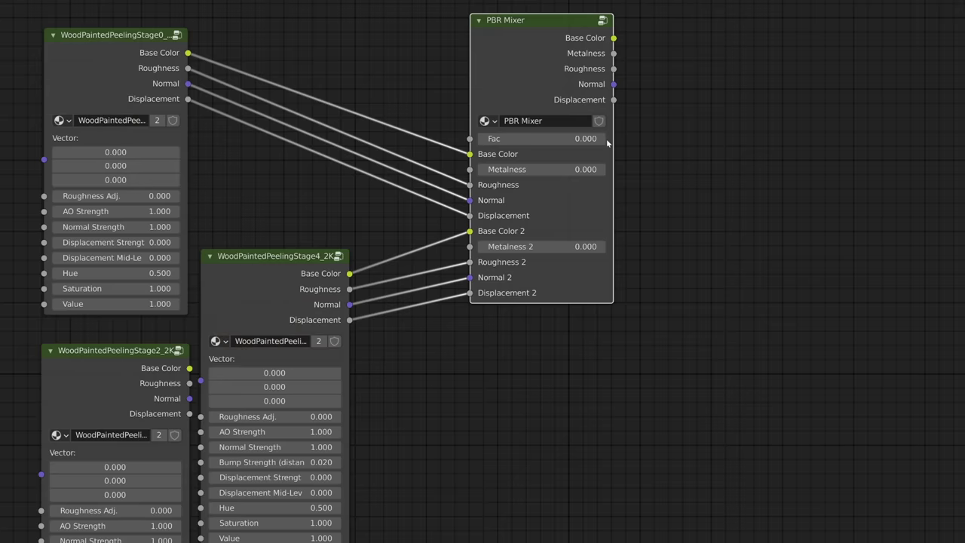
middle_drag(825, 273, 601, 238)
click(570, 226)
drag(113, 32, 284, 100)
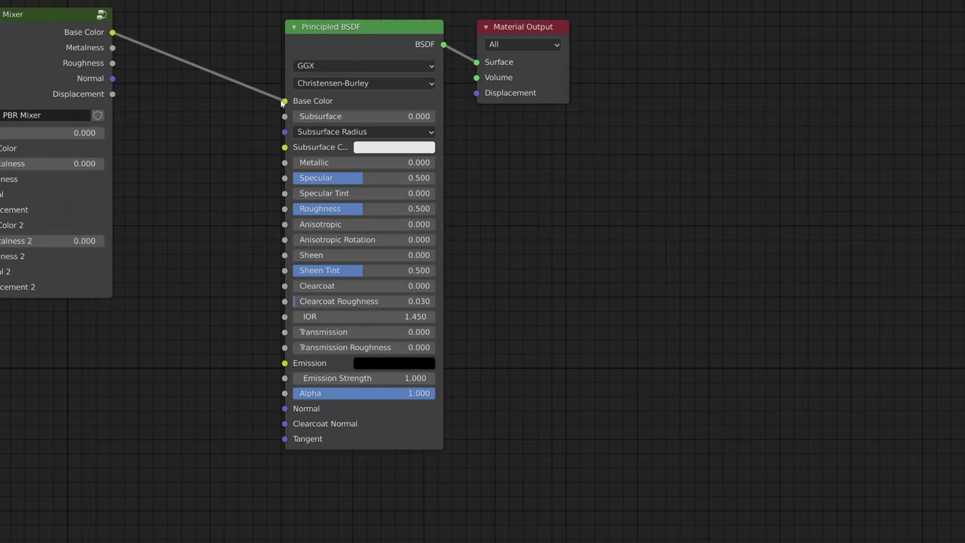
drag(113, 63, 284, 208)
drag(113, 78, 285, 408)
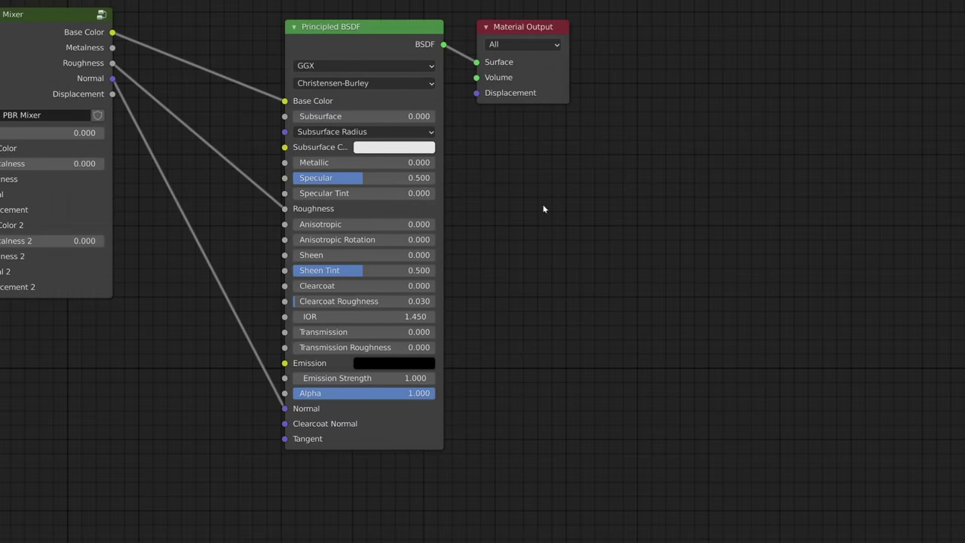
middle_drag(23, 322, 395, 312)
Step: Restore the normal node editor layout and switch to UV Editing for the house
key(ctrl+space)
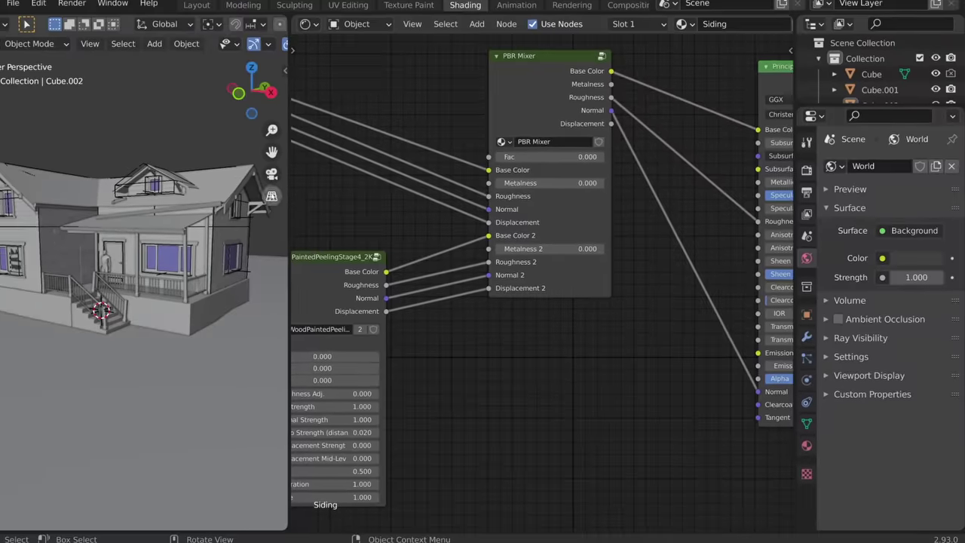
drag(289, 205, 530, 205)
click(361, 11)
Step: Smart UV Project the house siding and rotate the UV islands 90°
key(u)
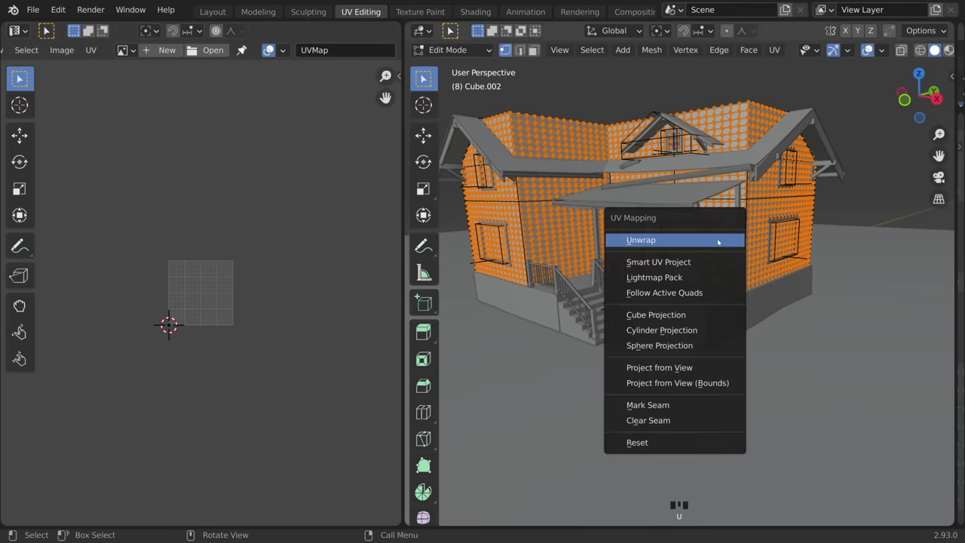
click(718, 263)
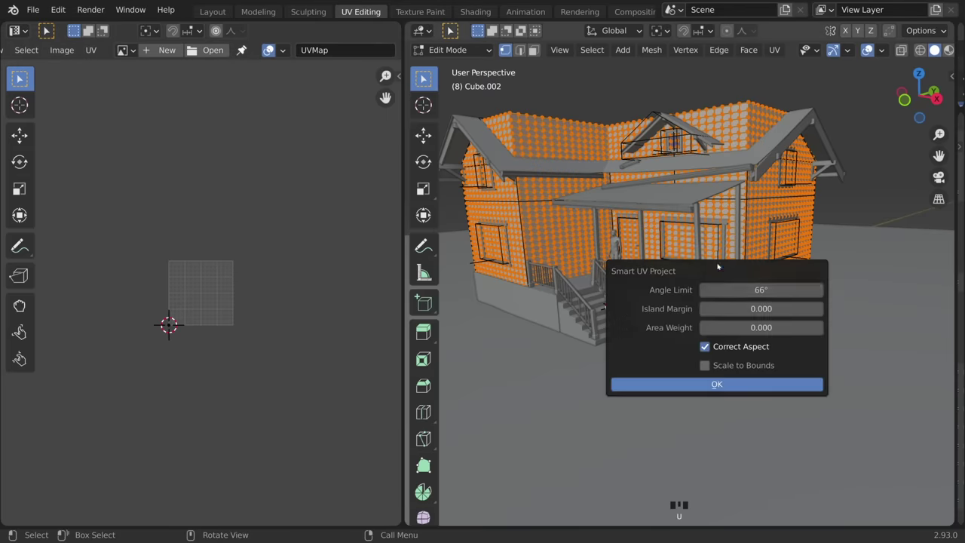
click(717, 385)
scroll(250, 319, up, 9)
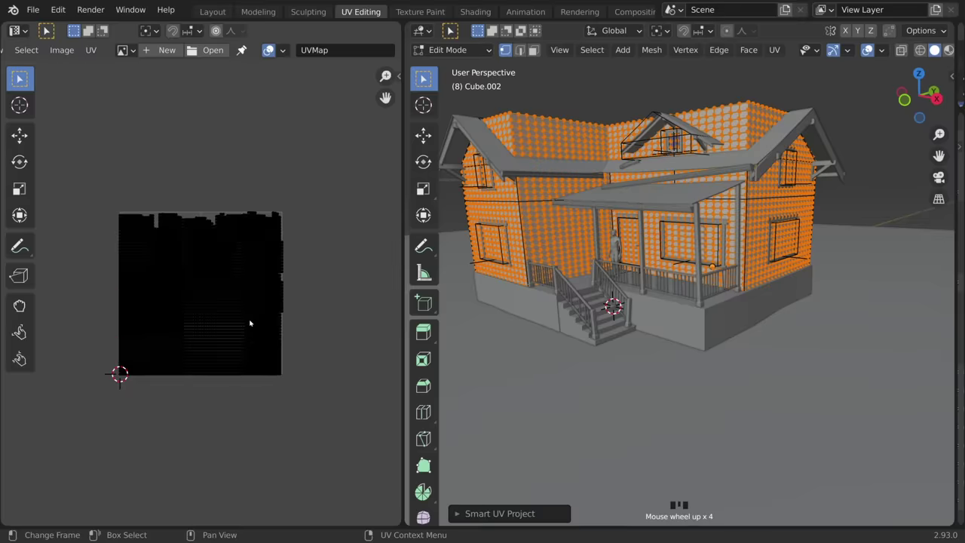
scroll(300, 220, down, 6)
key(r)
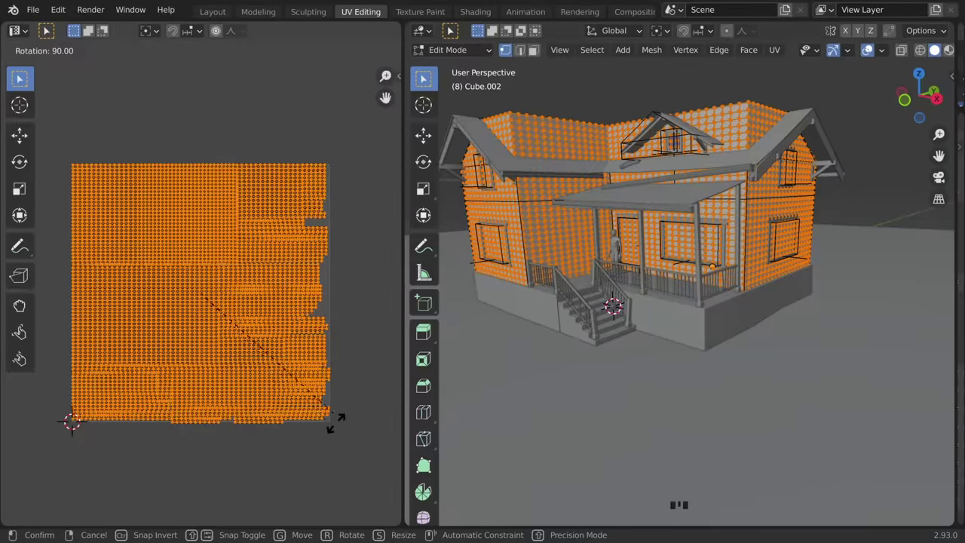
click(333, 428)
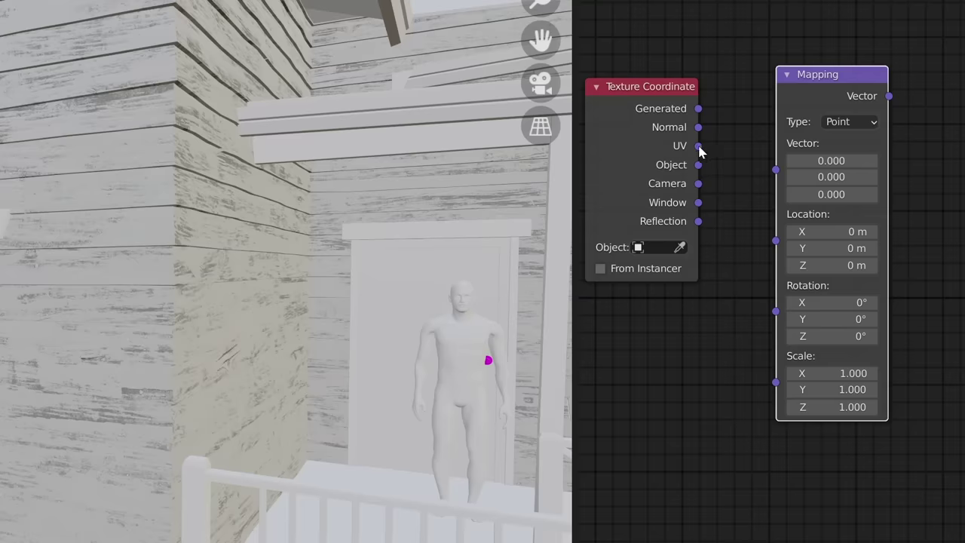
Step: Route UV coordinates through a Mapping node at scale 6 into both wood textures
drag(699, 146, 776, 170)
drag(890, 96, 964, 38)
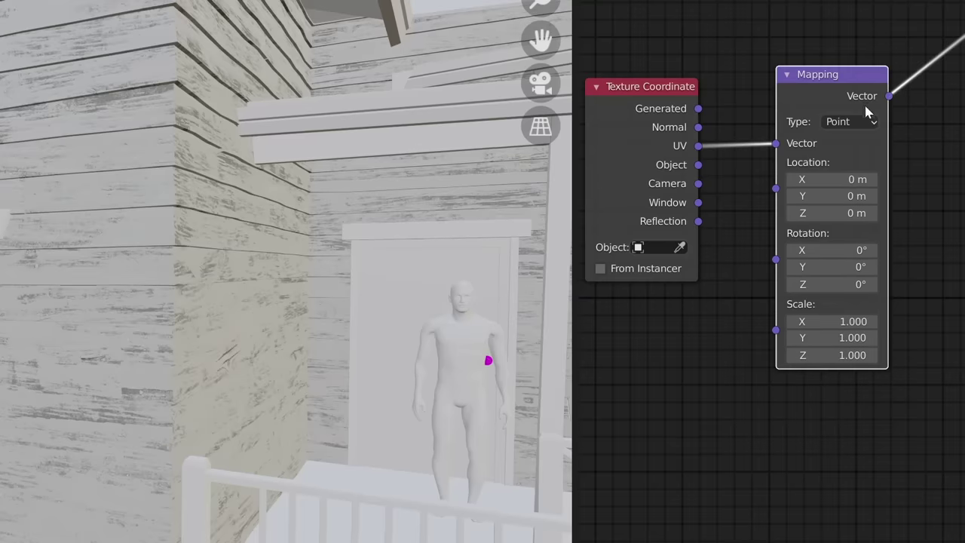
drag(910, 138, 964, 302)
drag(830, 321, 897, 355)
ctrl+scroll(742, 301, right, 8)
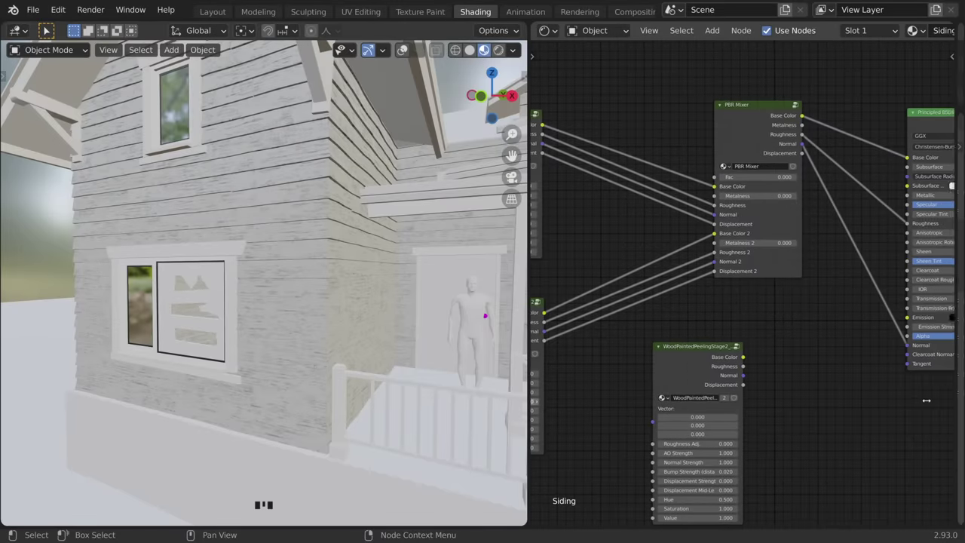
Step: Set the PBR Mixer Fac to 1 so the siding shows dark weathered wood
mouse_move(746, 176)
mouse_down()
mouse_move(792, 176)
mouse_move(723, 176)
mouse_move(791, 176)
mouse_up()
scroll(746, 283, up, 3)
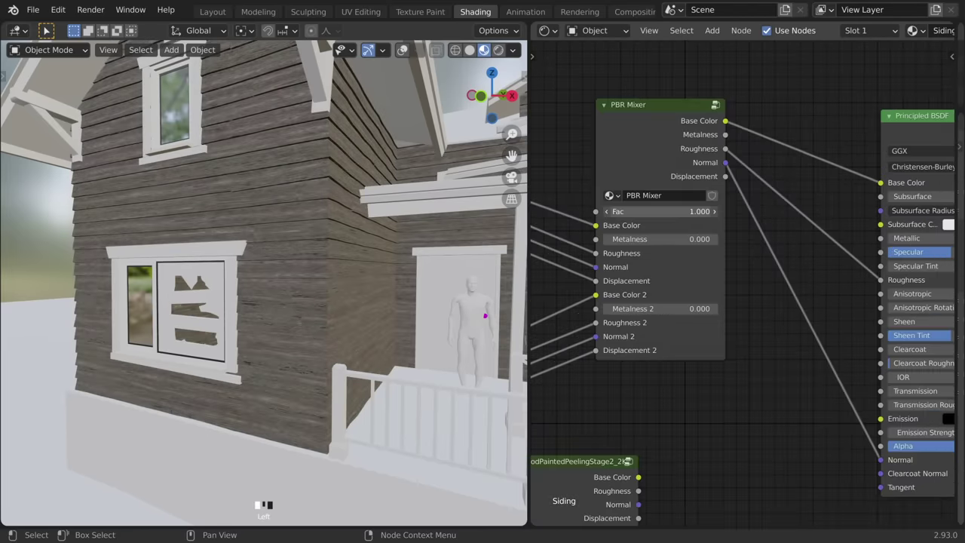
drag(678, 211, 644, 212)
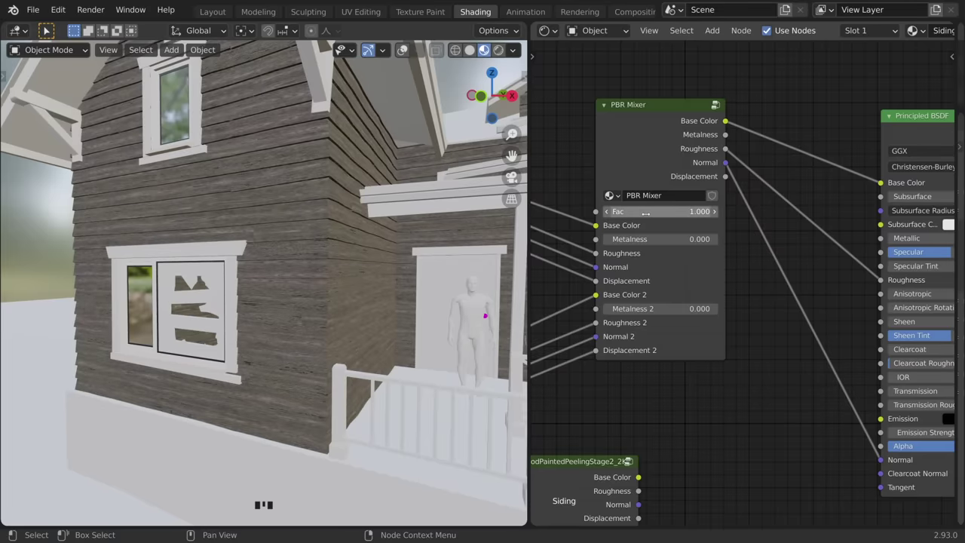
key(shift+a)
Step: Add an Image Texture node with a new 2048 × 2048 image named 'Siding Mask'
mouse_move(573, 136)
click(717, 257)
click(552, 109)
click(591, 147)
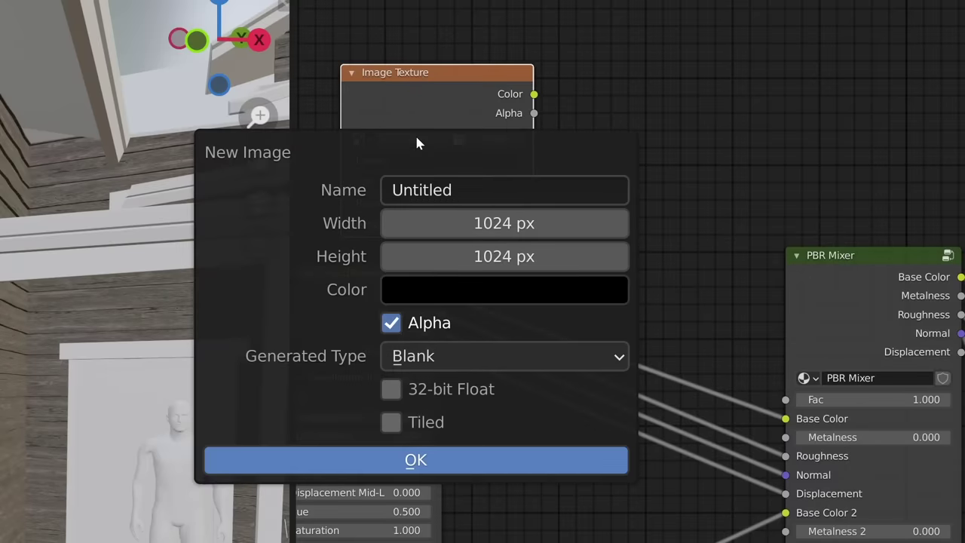
drag(504, 223, 504, 256)
text(2048)
key(Return)
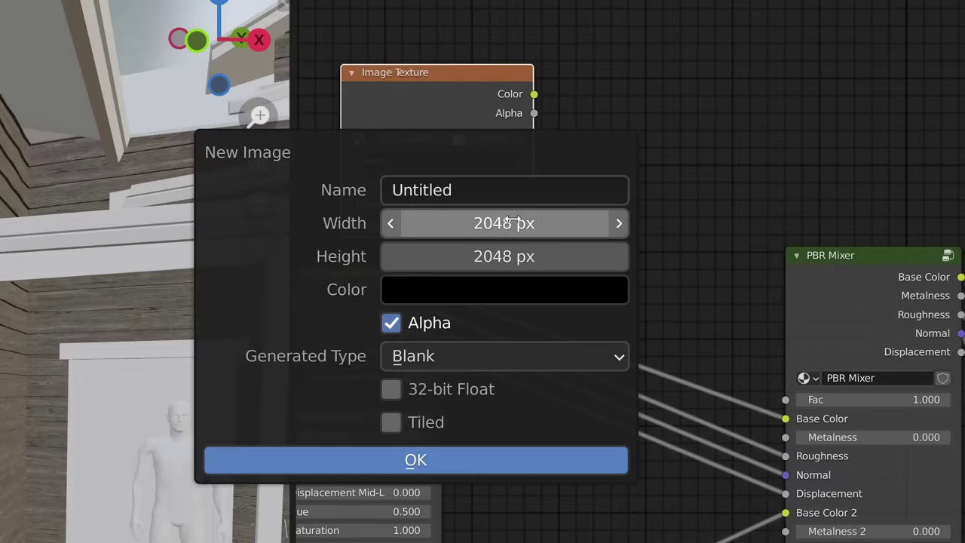
click(503, 190)
text(Siding Mask)
key(Return)
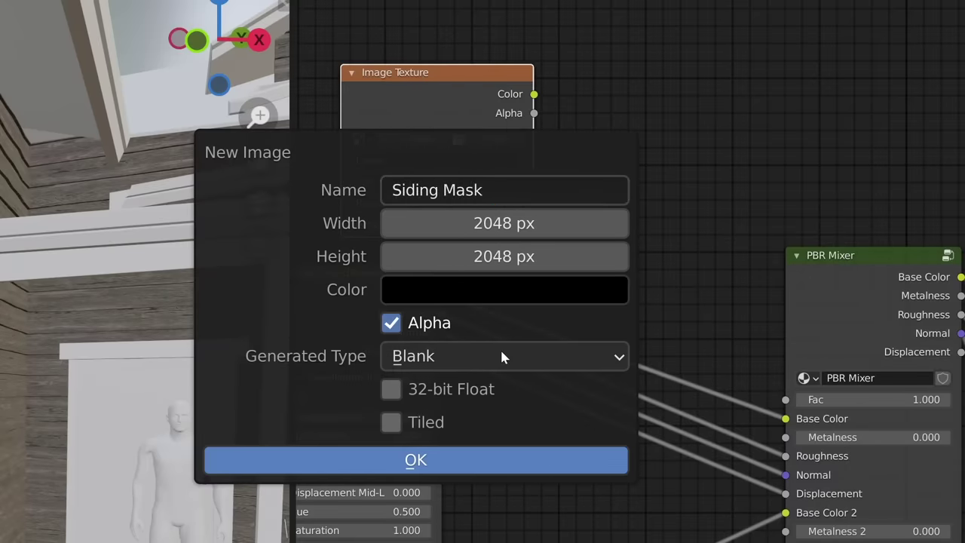
key(Return)
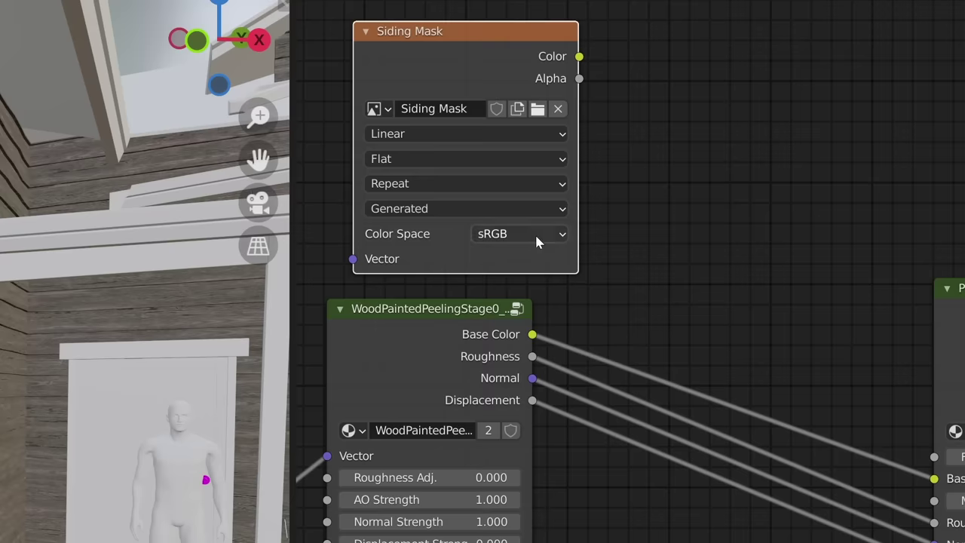
Step: Set the Siding Mask to Non-Color and plug it into the PBR Mixer Fac
click(534, 233)
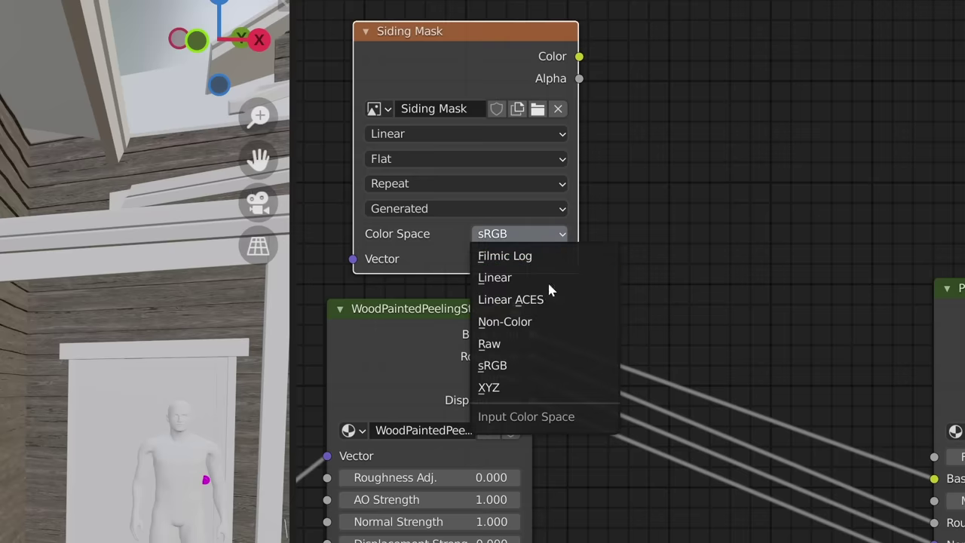
click(556, 325)
drag(603, 54, 934, 456)
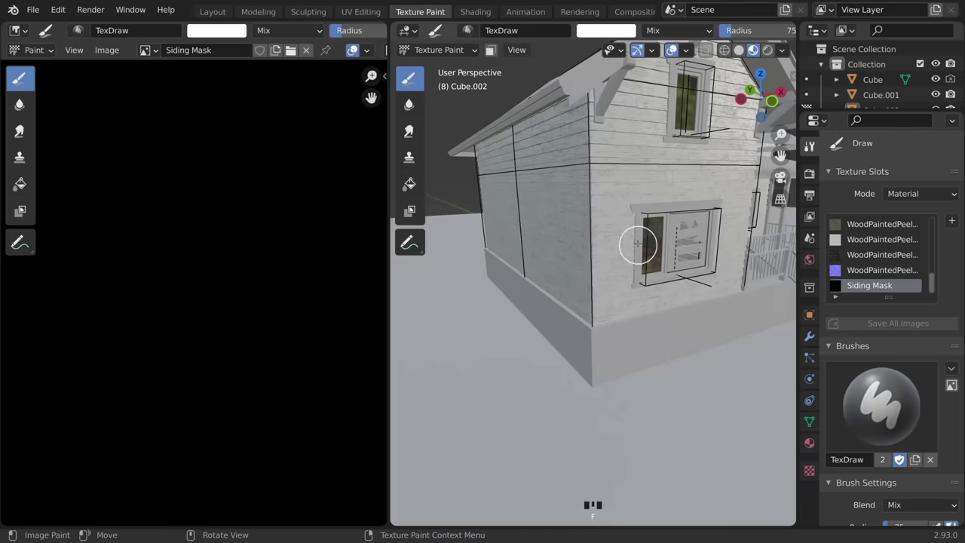
Step: Paint white TexDraw strokes at radius 100 down the wall corners to reveal dark wood
drag(601, 158, 597, 308)
scroll(596, 308, up, 1)
scroll(596, 313, down, 1)
scroll(596, 313, up, 1)
scroll(330, 338, up, 2)
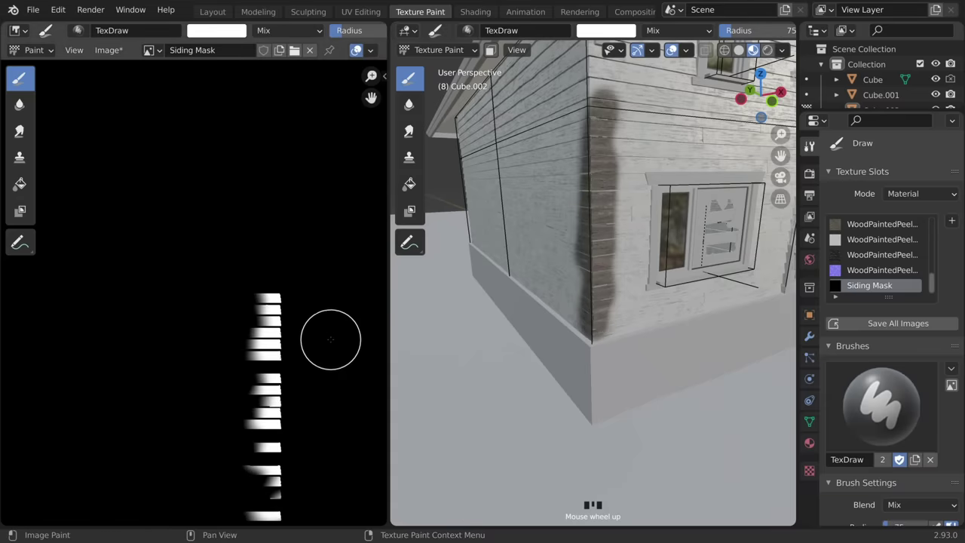
shift+middle_drag(319, 312, 311, 283)
key(f)
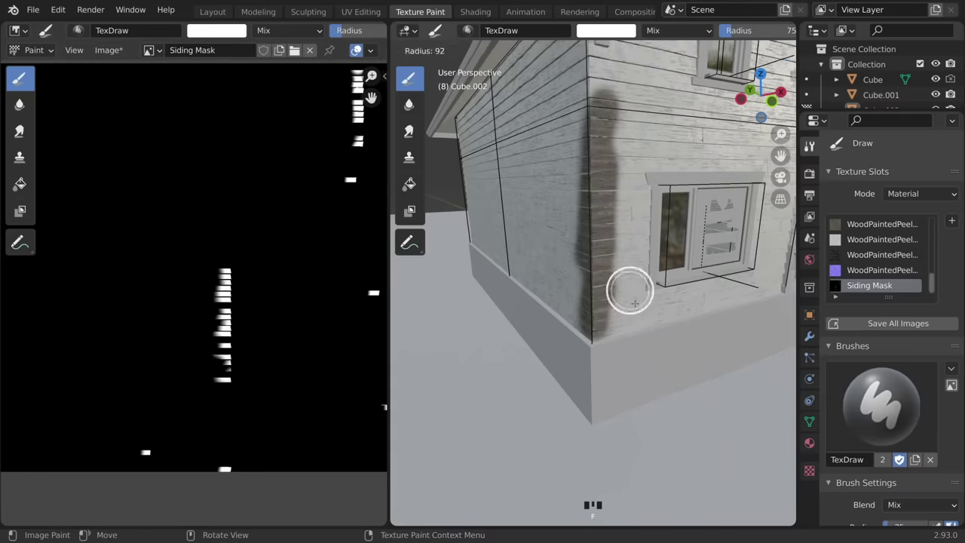
mouse_move(629, 287)
mouse_down()
mouse_move(600, 329)
mouse_move(595, 306)
mouse_move(612, 266)
mouse_up()
mouse_move(595, 158)
middle_down()
mouse_move(605, 254)
mouse_move(571, 224)
middle_up()
mouse_move(570, 223)
mouse_down()
mouse_move(560, 267)
mouse_move(576, 129)
mouse_move(574, 211)
mouse_up()
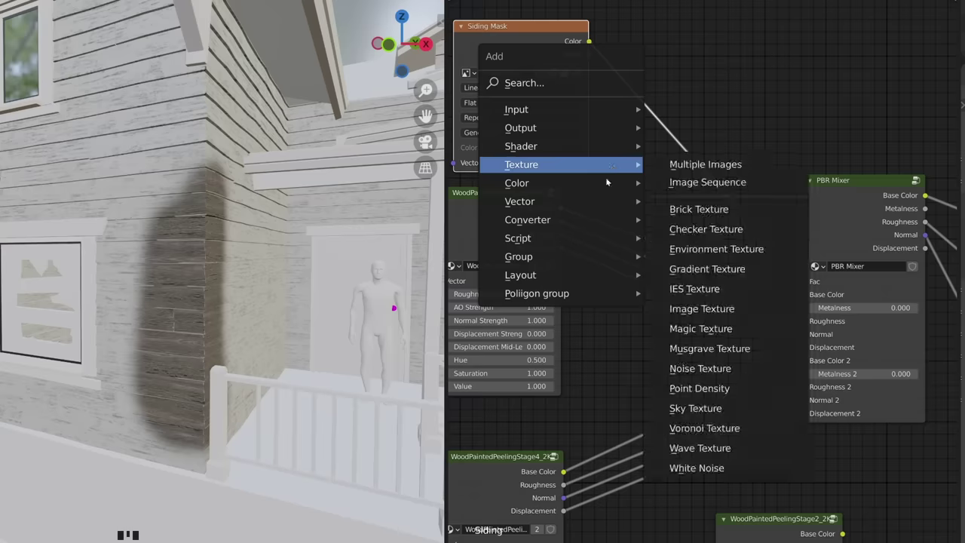
Step: Insert a Separate RGB node on the Siding Mask to PBR Mixer Fac link
mouse_move(573, 222)
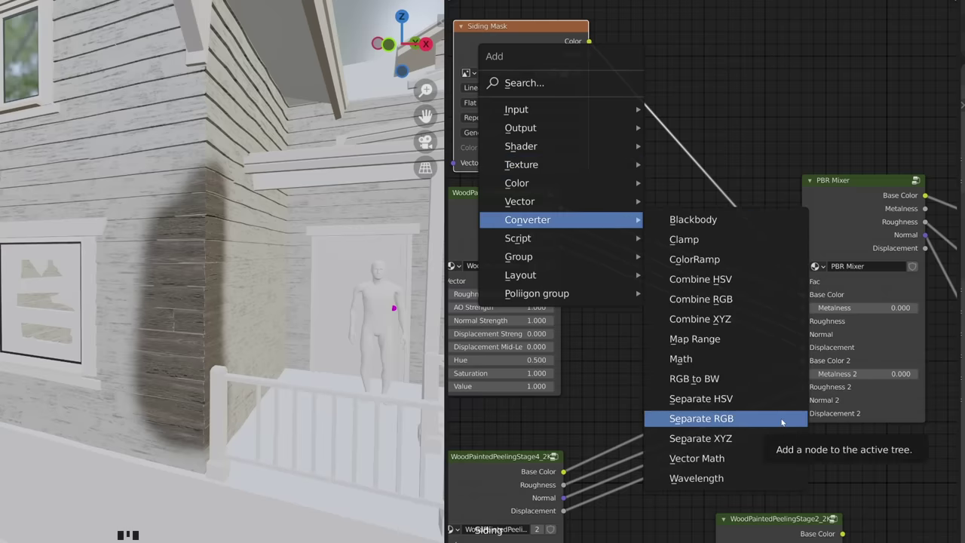
click(782, 421)
click(703, 89)
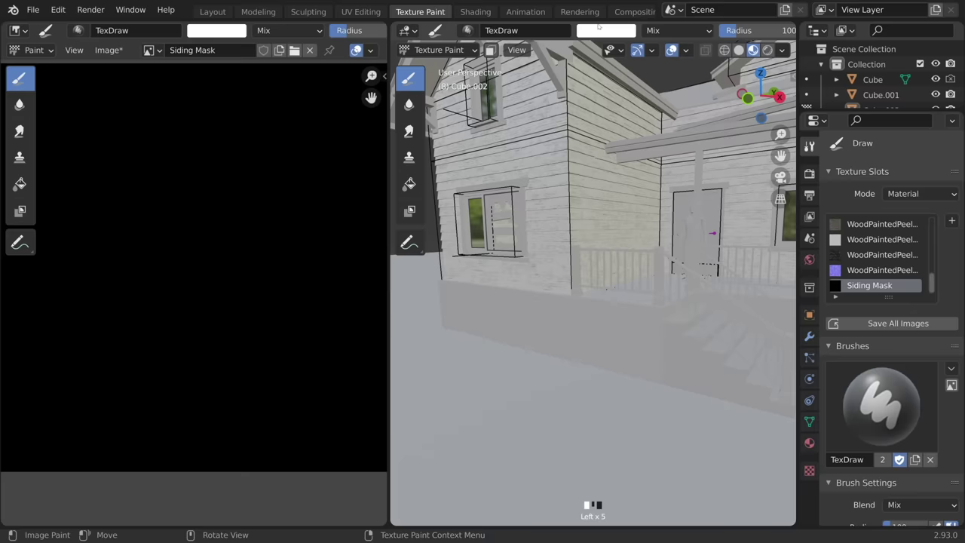
Step: Set the brush colour to pure red by zeroing green and blue in RGB
click(609, 31)
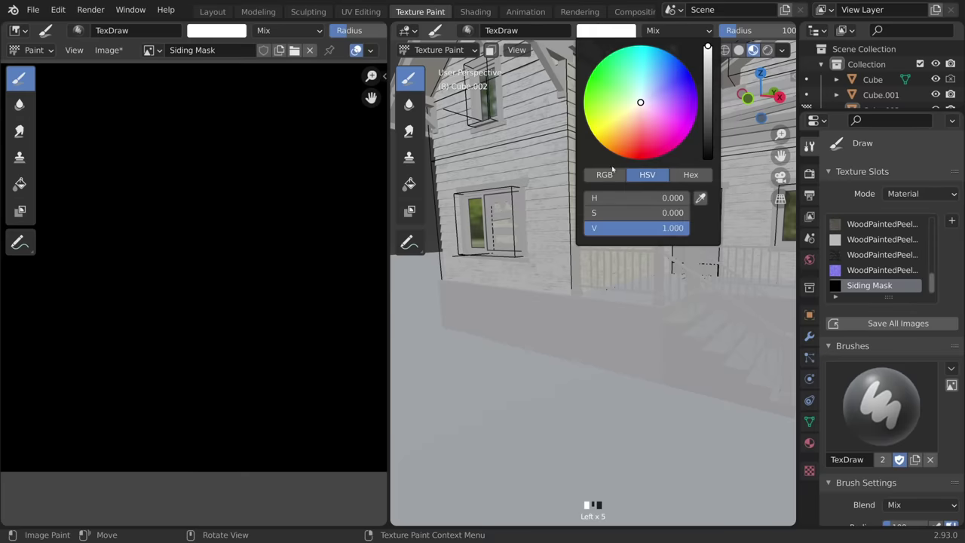
click(607, 174)
drag(647, 211, 585, 212)
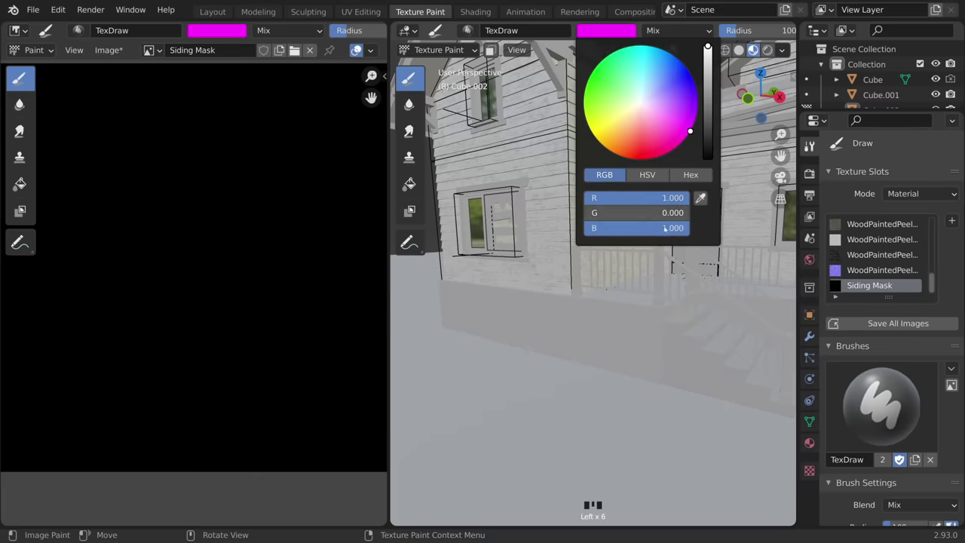
drag(648, 228, 584, 231)
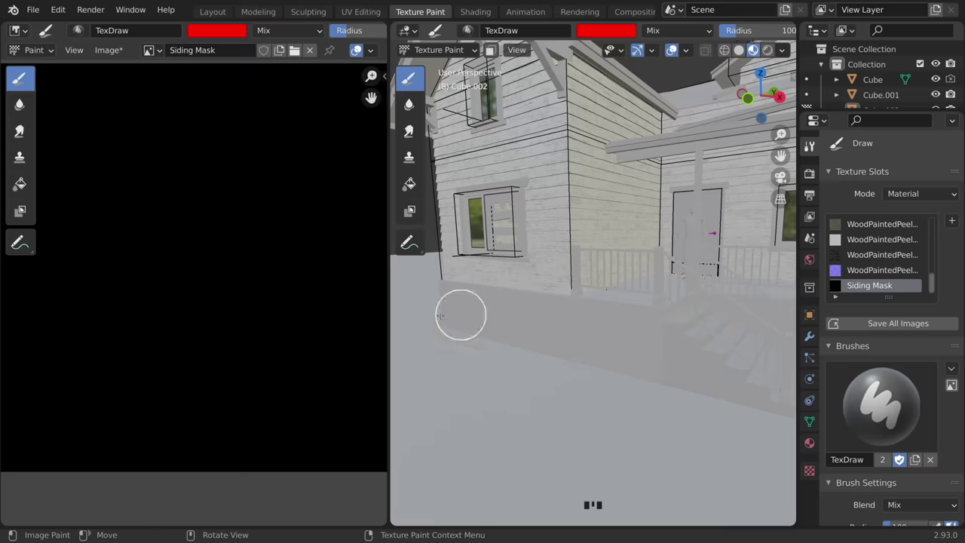
Step: Paint red mask strokes down both house corners with a brush radius of about 126
mouse_move(577, 276)
mouse_down()
mouse_move(569, 275)
mouse_move(564, 108)
mouse_move(560, 282)
mouse_up()
middle_drag(561, 282, 625, 293)
mouse_move(625, 293)
mouse_down()
mouse_move(636, 240)
mouse_move(621, 227)
mouse_up()
key(f)
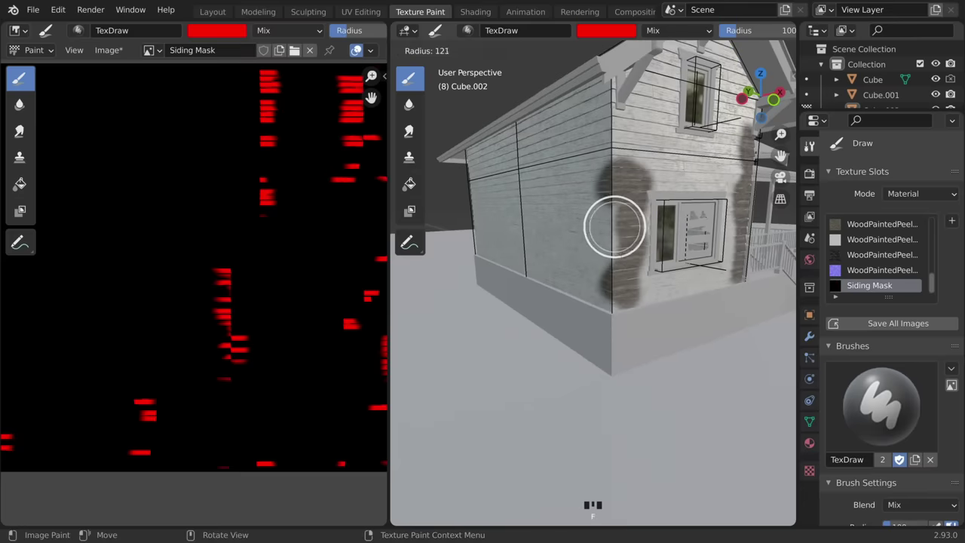
click(614, 189)
mouse_move(614, 189)
mouse_down()
mouse_move(616, 297)
mouse_move(616, 83)
mouse_up()
Step: Paint bare wood along the wall top with the brush radius enlarged to 279
scroll(585, 188, up, 4)
drag(534, 154, 535, 108)
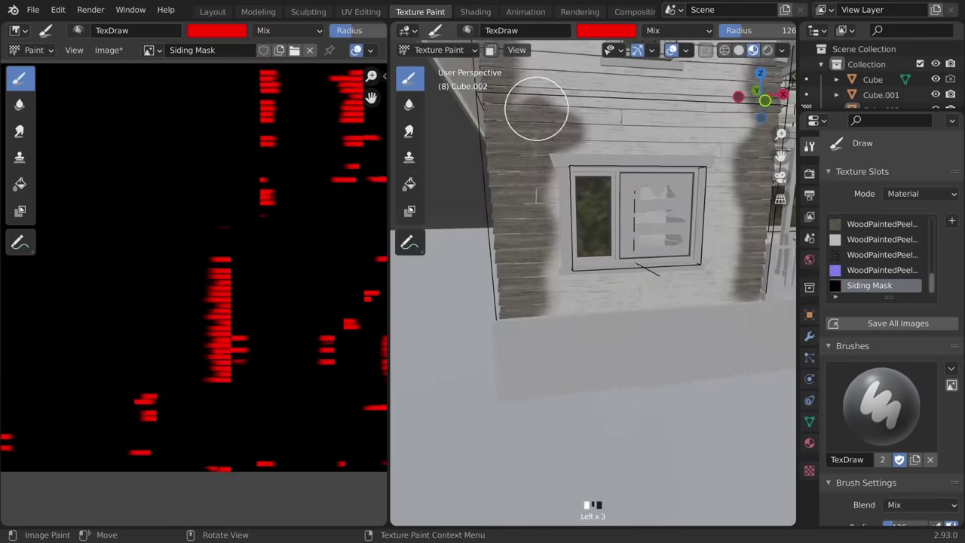
mouse_move(535, 108)
shift+middle_down()
mouse_move(546, 172)
mouse_move(529, 166)
shift+middle_up()
click(528, 166)
key(f)
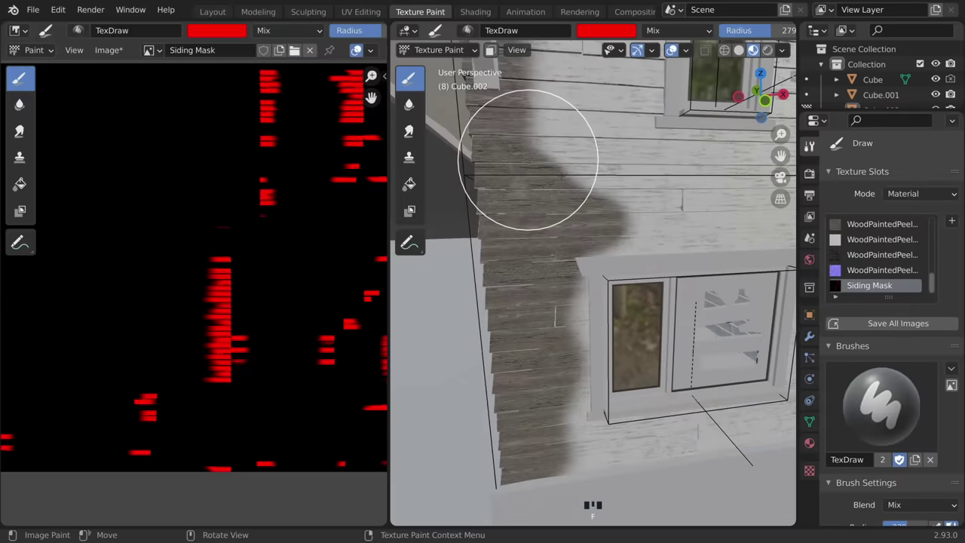
click(537, 145)
drag(538, 145, 584, 173)
mouse_move(583, 173)
middle_down()
mouse_move(595, 195)
mouse_move(636, 189)
middle_up()
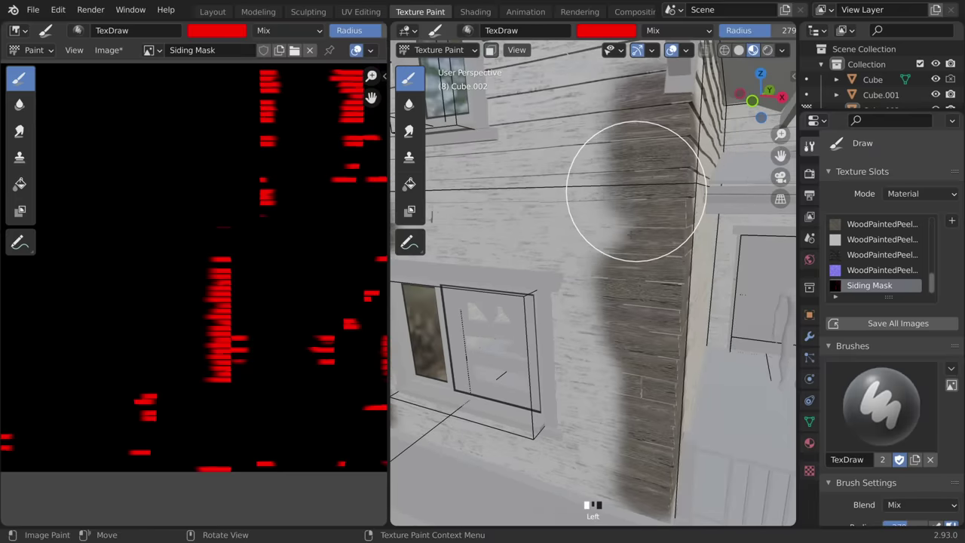
scroll(649, 226, up, 2)
scroll(701, 241, up, 3)
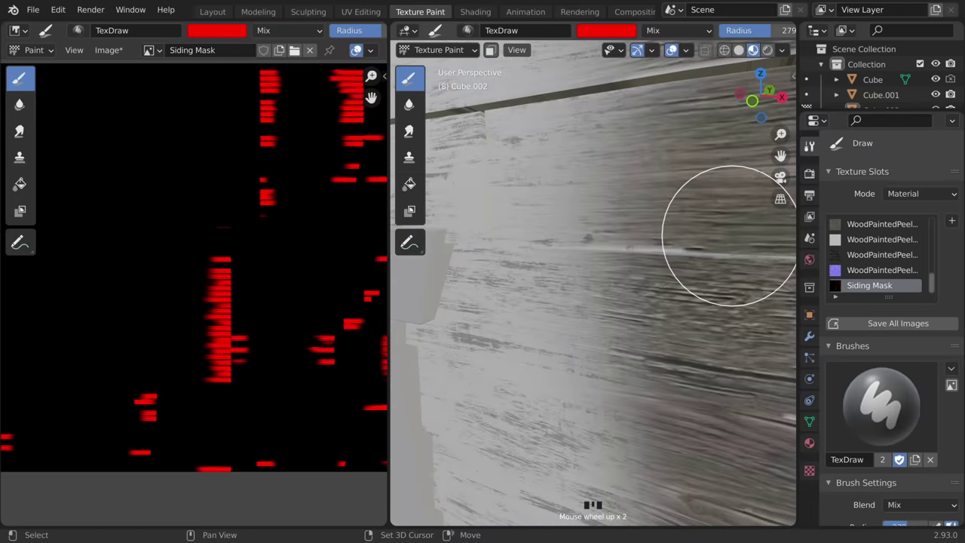
mouse_move(726, 254)
ctrl+middle_down()
mouse_move(726, 242)
mouse_move(732, 291)
ctrl+middle_up()
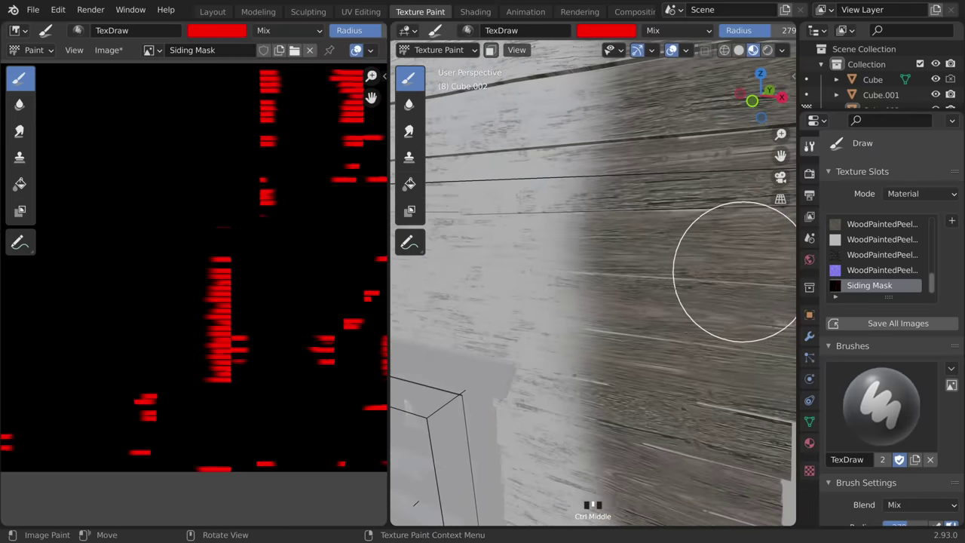
Step: Maximize the 3D viewport and paint chipped bare-wood patches across the siding wall
key(ctrl+space)
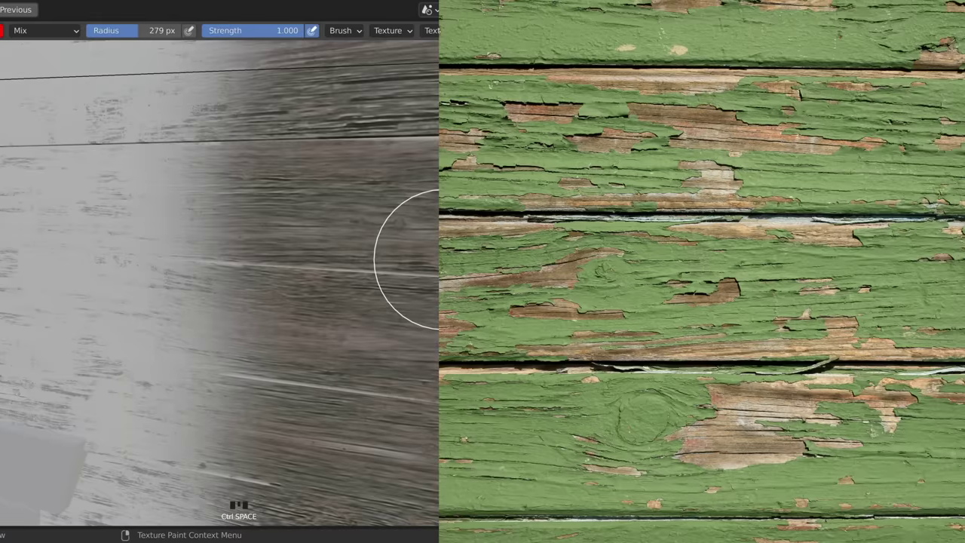
drag(362, 211, 344, 383)
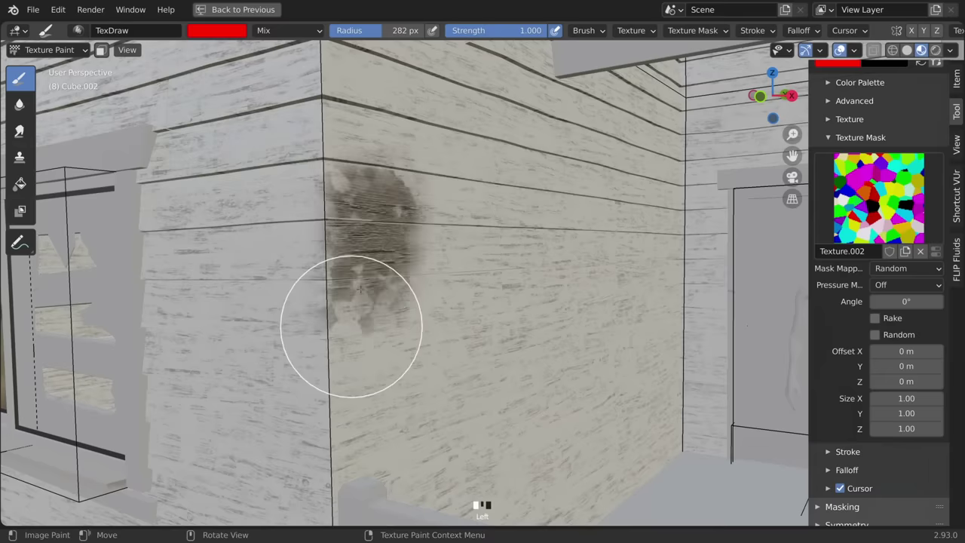
mouse_move(344, 384)
middle_down()
mouse_move(377, 362)
mouse_move(343, 354)
middle_up()
mouse_move(332, 226)
mouse_down()
mouse_move(339, 347)
mouse_move(383, 302)
mouse_up()
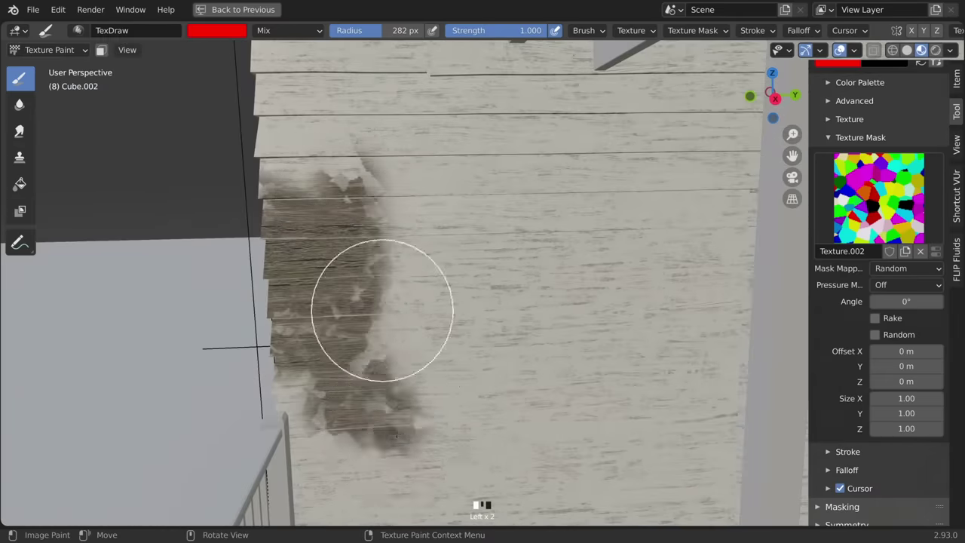
middle_drag(383, 302, 323, 254)
mouse_move(324, 254)
mouse_down()
mouse_move(381, 279)
mouse_move(327, 198)
mouse_move(357, 224)
mouse_move(370, 256)
mouse_up()
Step: Paint more peeling patches, resizing the brush to 180, 500 and then 319 px
key(f)
mouse_move(370, 257)
middle_down()
mouse_move(301, 304)
mouse_move(323, 278)
mouse_move(408, 386)
mouse_move(381, 324)
middle_up()
key(f)
click(323, 278)
key(f)
click(414, 384)
drag(413, 384, 487, 284)
mouse_move(479, 275)
middle_down()
mouse_move(485, 309)
mouse_move(528, 340)
mouse_move(622, 372)
middle_up()
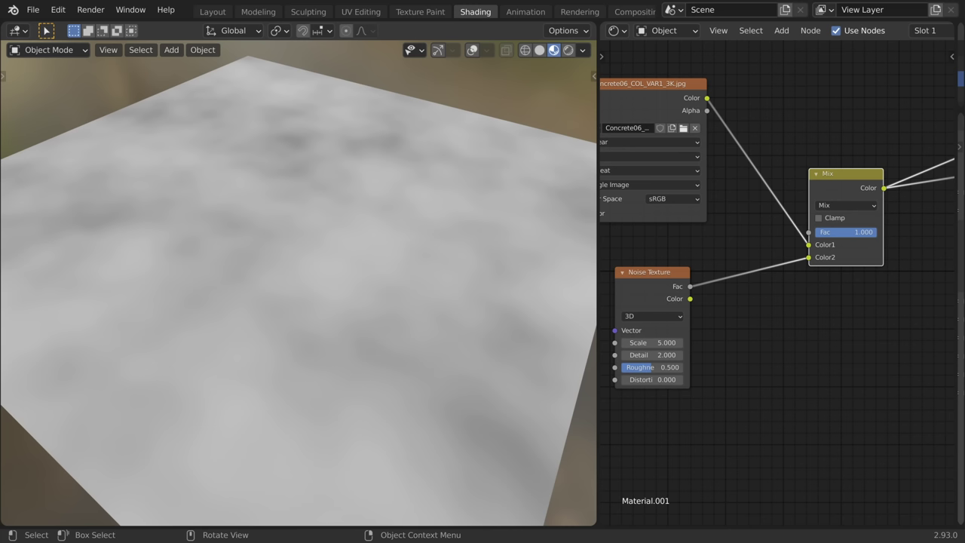
Step: Scroll to the concrete material's MixRGB node blending noise over Concrete06 in Soft Light
ctrl+scroll(847, 204, down, 3)
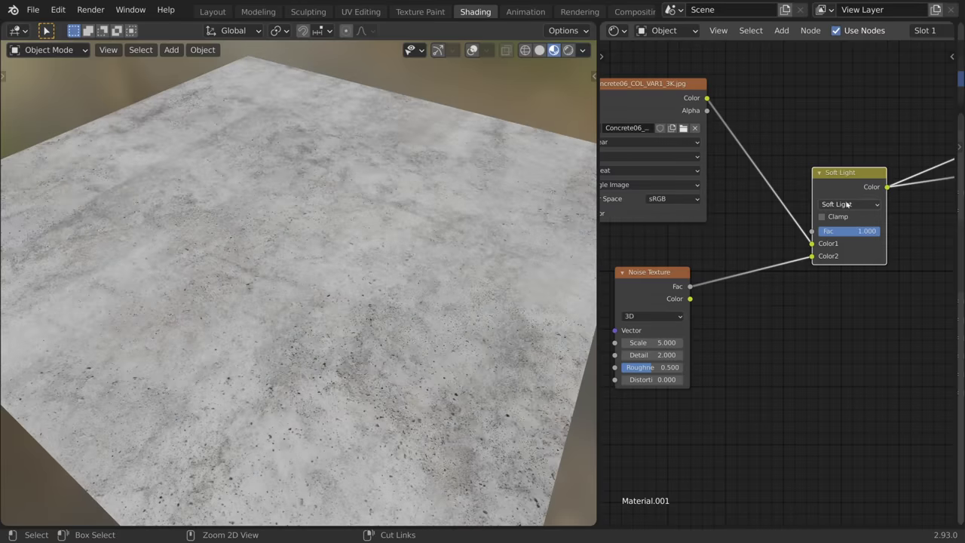
Step: Cycle the concrete demo's Mix blend mode through Lighten and Color Burn
ctrl+scroll(846, 205, up, 5)
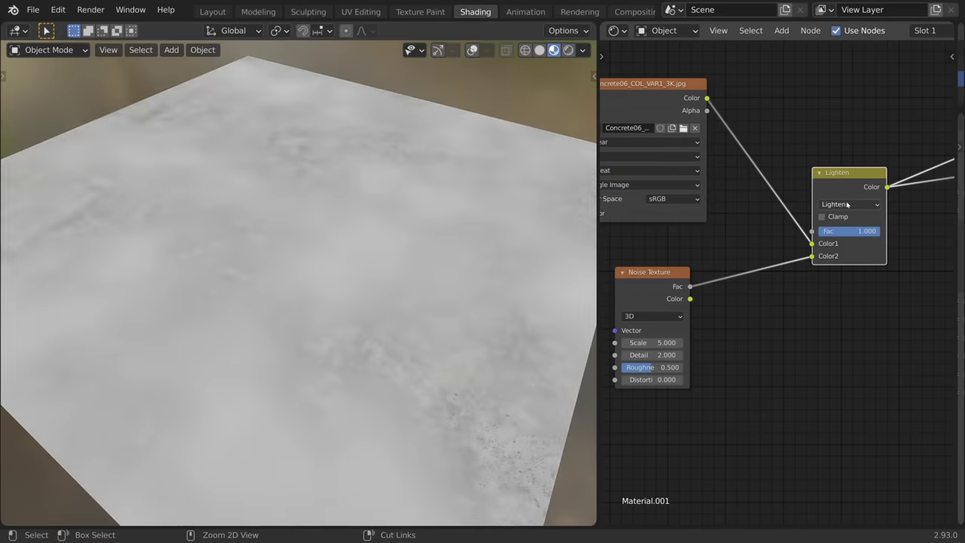
ctrl+scroll(846, 205, up, 1)
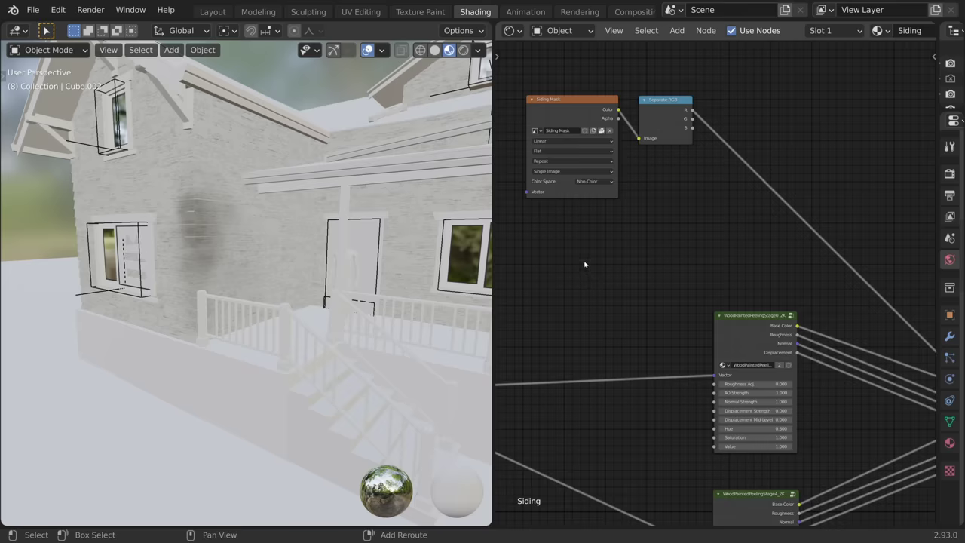
key(shift+a)
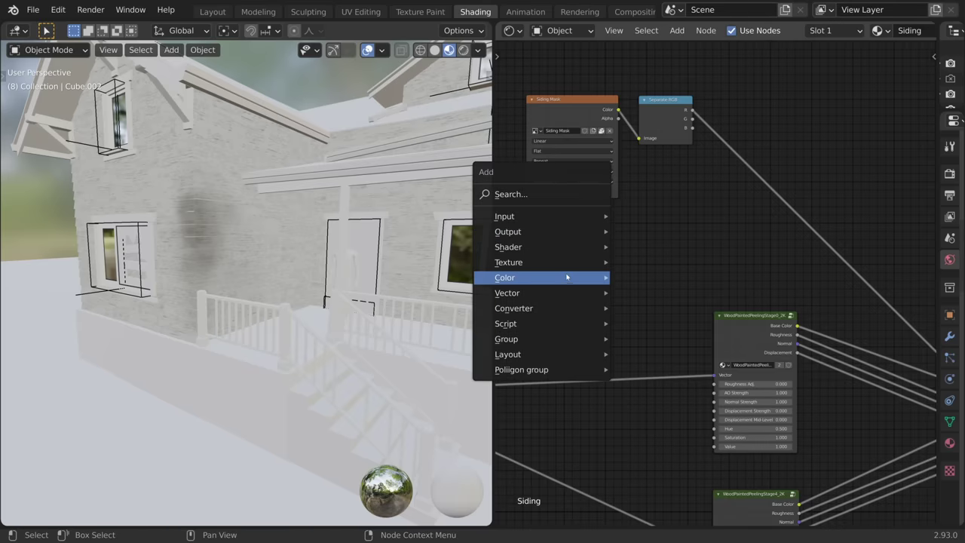
Step: Insert a MixRGB node on the mask link set to Color Burn with Fac 1.000
mouse_move(566, 277)
click(664, 360)
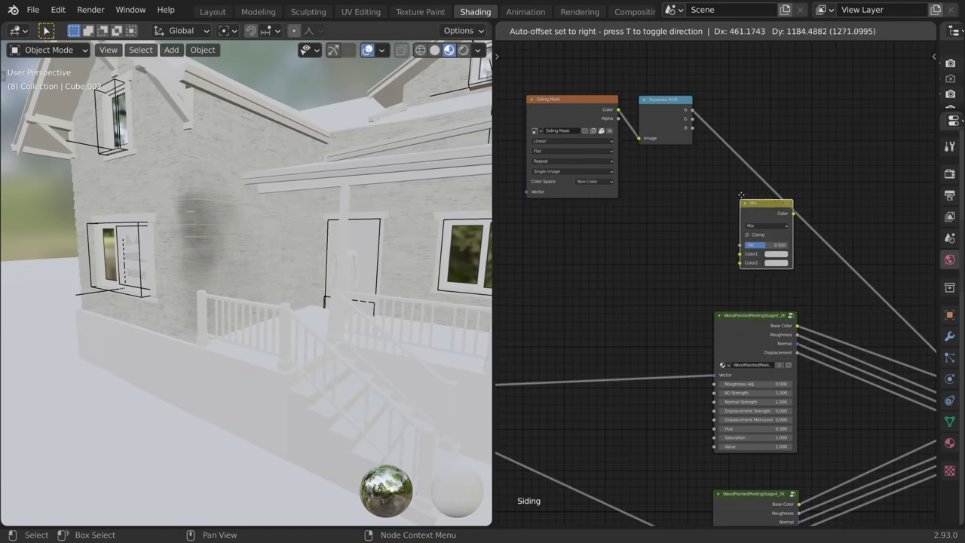
click(772, 193)
click(773, 187)
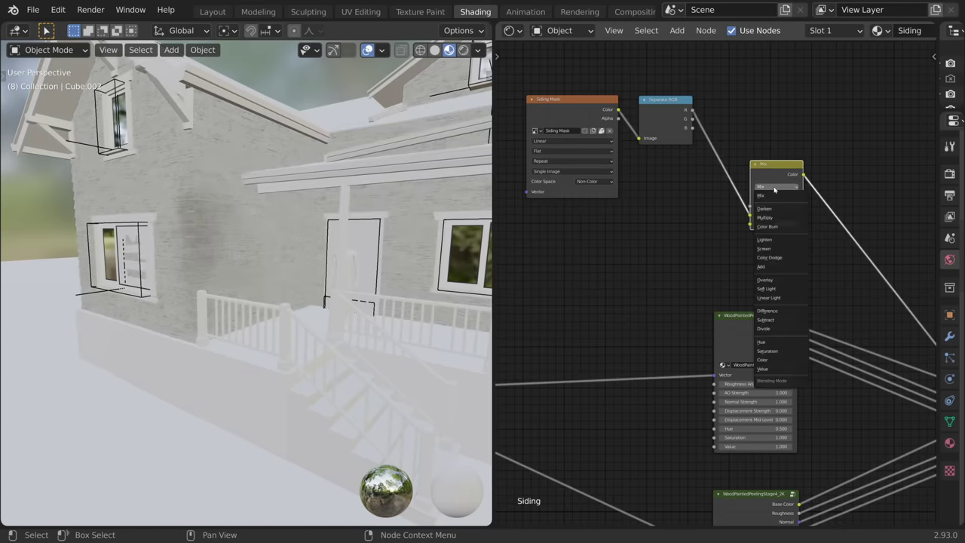
click(784, 227)
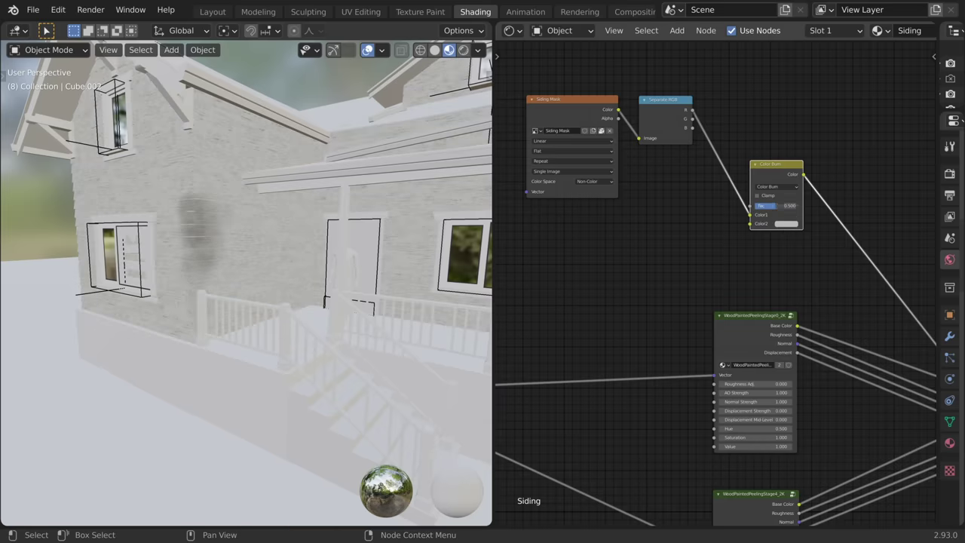
mouse_move(769, 205)
mouse_down()
mouse_move(795, 205)
mouse_move(705, 243)
mouse_up()
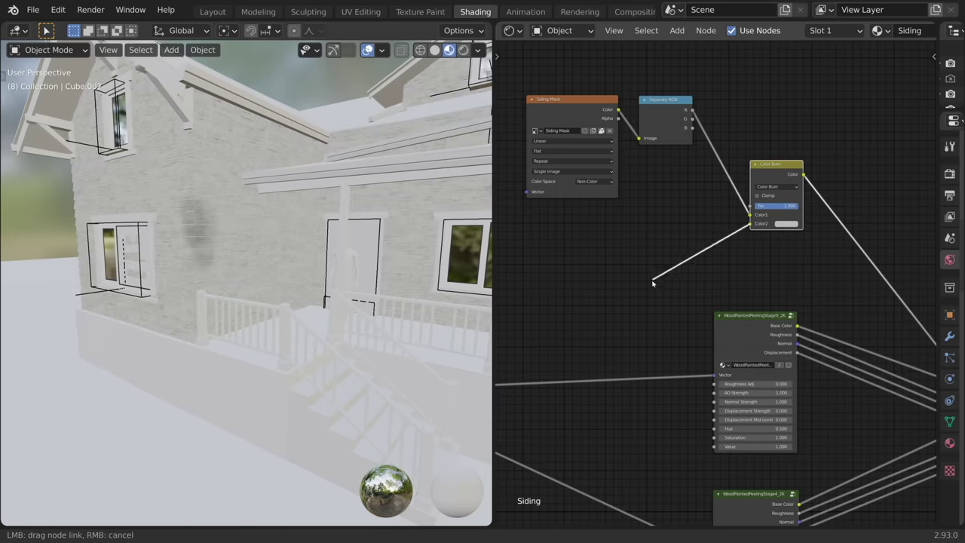
Step: Place the WoodPaintedPeelingStage2 node below the mask and feed it the Mapping vector
drag(647, 291, 661, 263)
drag(565, 453, 612, 134)
middle_drag(527, 332, 656, 320)
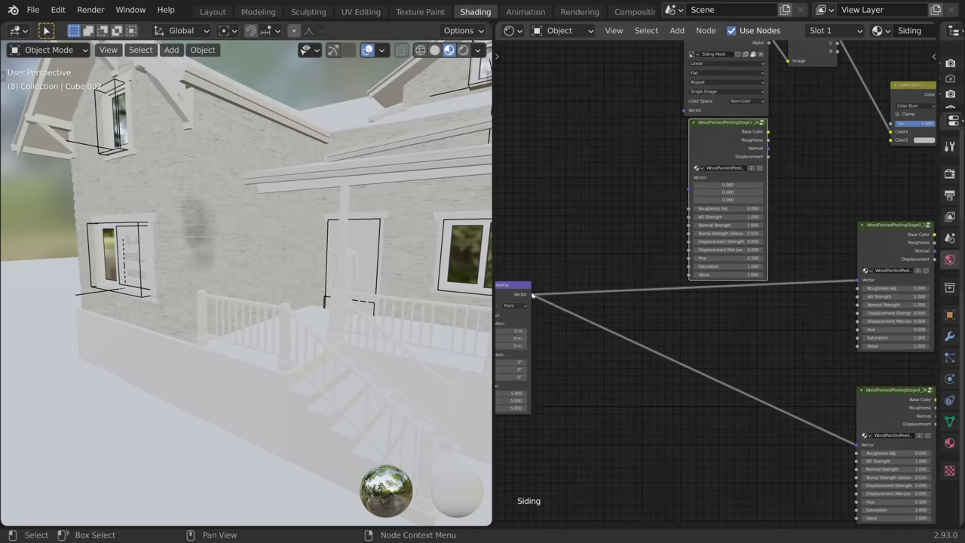
drag(530, 294, 693, 190)
scroll(693, 190, up, 2)
middle_drag(693, 190, 658, 272)
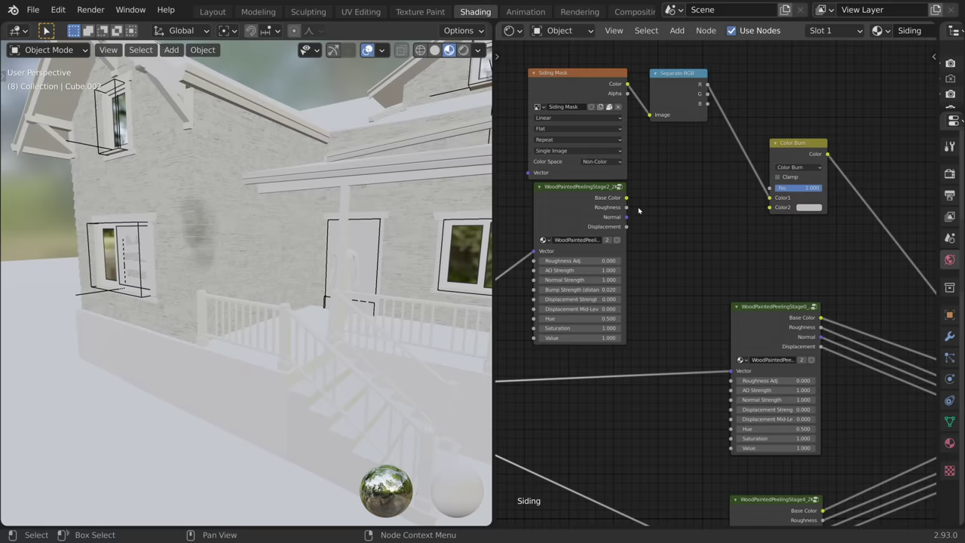
Step: Wire the peeling wood's Roughness into Color Burn's Color2 and preview the result
drag(627, 207, 696, 159)
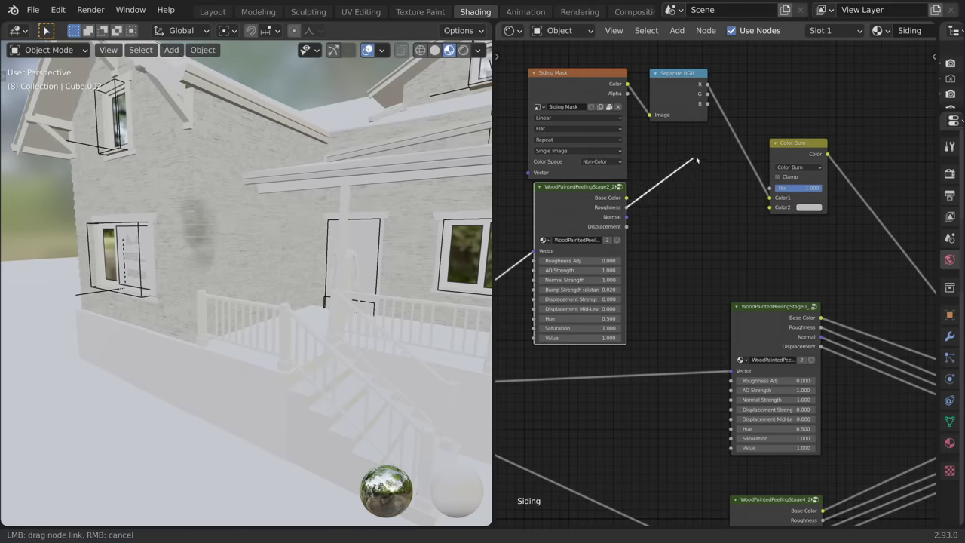
drag(773, 212, 769, 207)
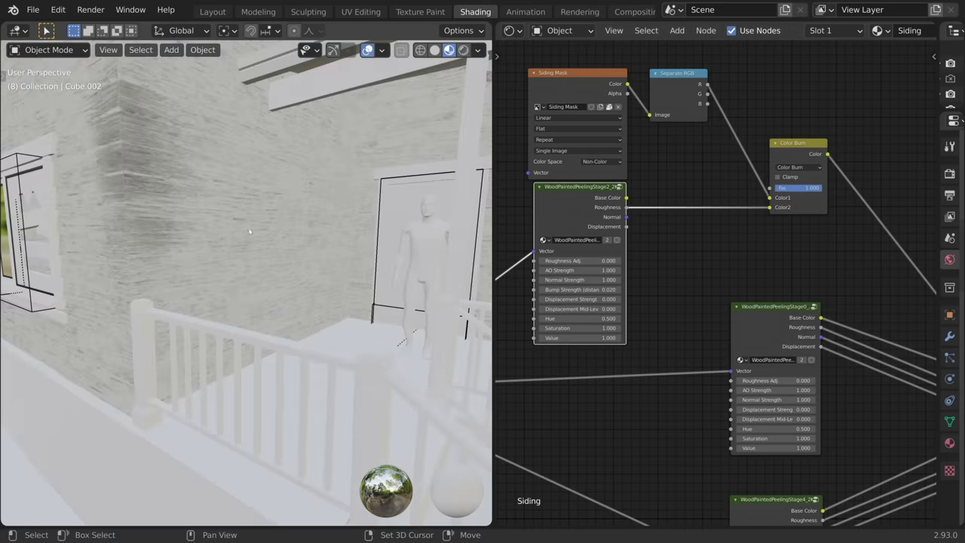
ctrl+shift+click(798, 177)
middle_drag(482, 186, 247, 201)
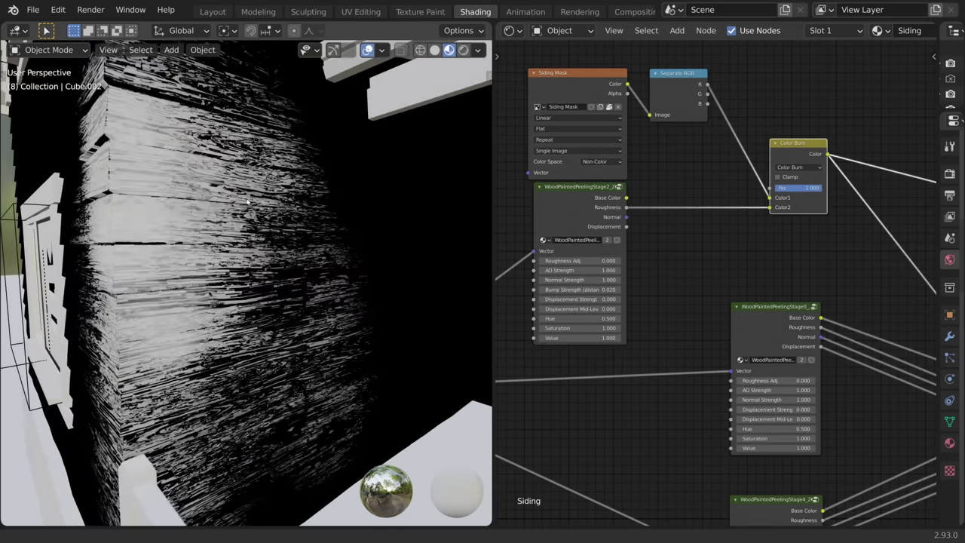
Step: Insert a Constant ColorRamp after Color Burn with its right stop at 0.039
key(shift+a)
mouse_move(701, 179)
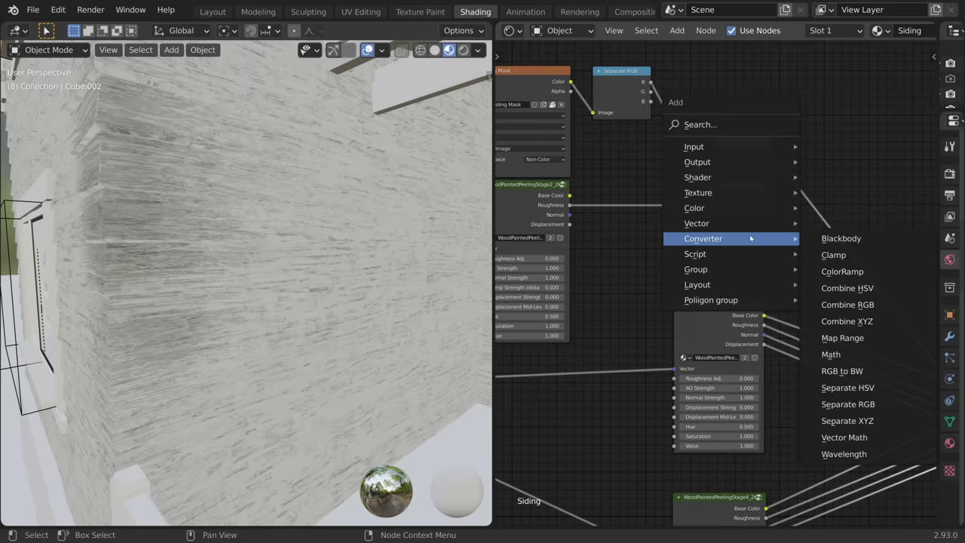
click(837, 270)
click(844, 226)
middle_drag(845, 226, 740, 223)
click(778, 214)
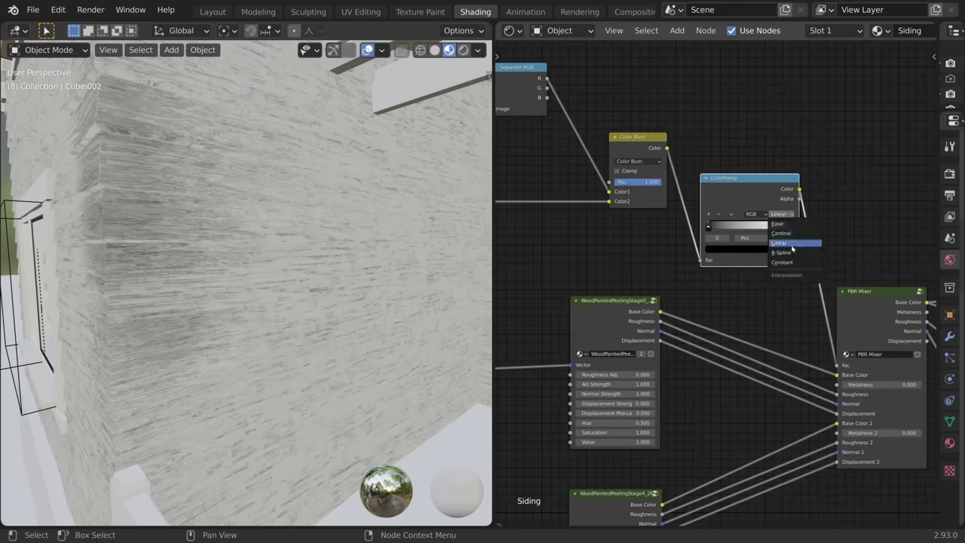
click(789, 263)
drag(789, 229, 735, 231)
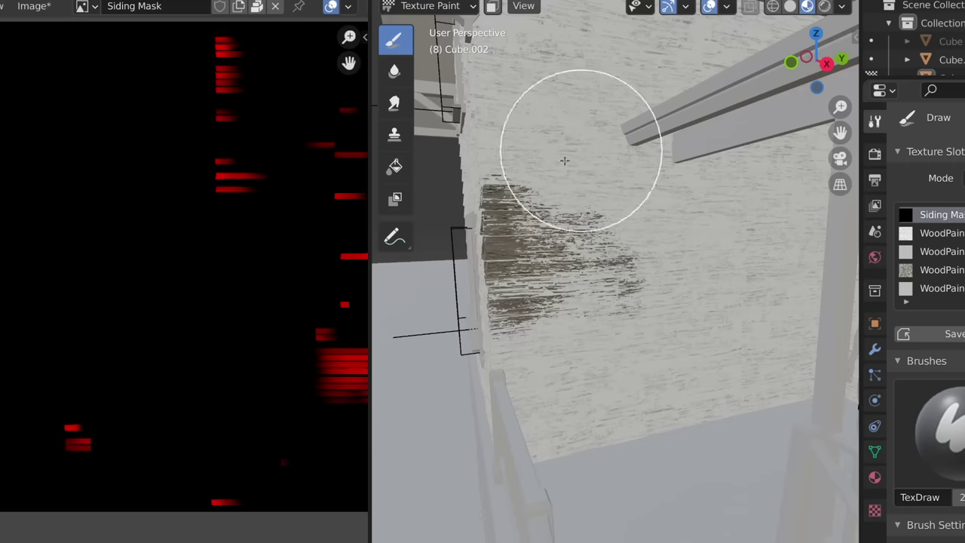
Step: Paint a large bare-wood patch up the wall corner, using a smaller brush along the lower edge
mouse_move(564, 159)
mouse_down()
mouse_move(548, 135)
mouse_move(645, 326)
mouse_move(688, 361)
mouse_move(695, 388)
mouse_move(650, 401)
mouse_move(554, 394)
mouse_move(534, 415)
mouse_move(521, 365)
mouse_move(540, 340)
mouse_move(581, 325)
mouse_move(584, 245)
mouse_move(613, 179)
mouse_move(668, 256)
mouse_move(685, 336)
mouse_move(710, 382)
mouse_move(630, 422)
mouse_move(578, 287)
mouse_move(581, 325)
mouse_up()
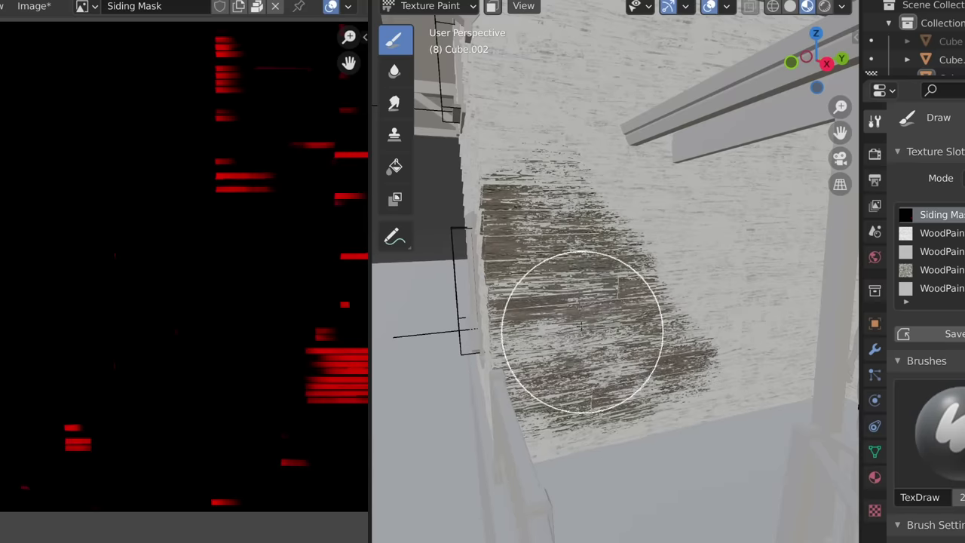
drag(504, 133, 503, 98)
middle_drag(502, 98, 588, 134)
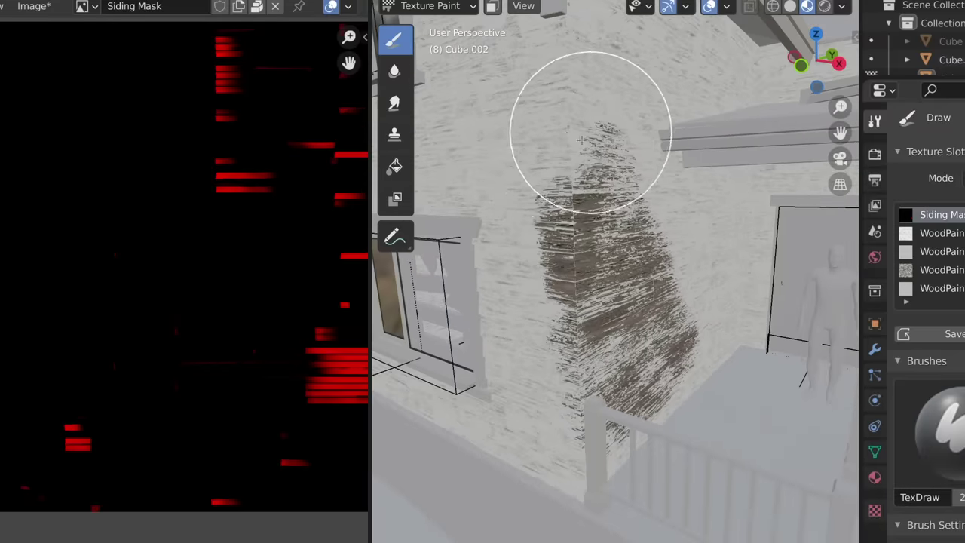
mouse_move(584, 136)
mouse_down()
mouse_move(565, 85)
mouse_move(554, 171)
mouse_move(574, 436)
mouse_move(562, 470)
mouse_move(554, 291)
mouse_up()
mouse_move(554, 291)
middle_down()
mouse_move(588, 297)
mouse_move(495, 308)
middle_up()
key(f)
click(532, 371)
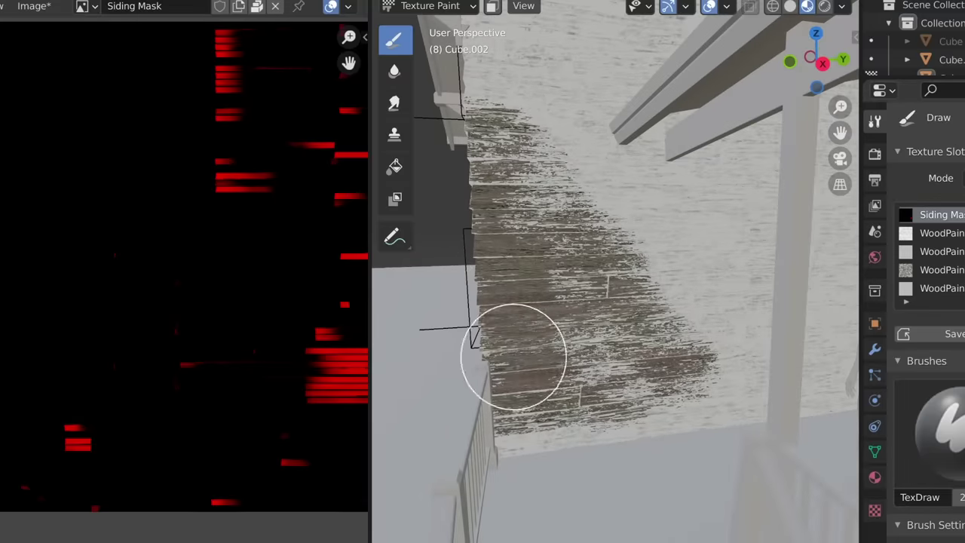
drag(513, 357, 560, 334)
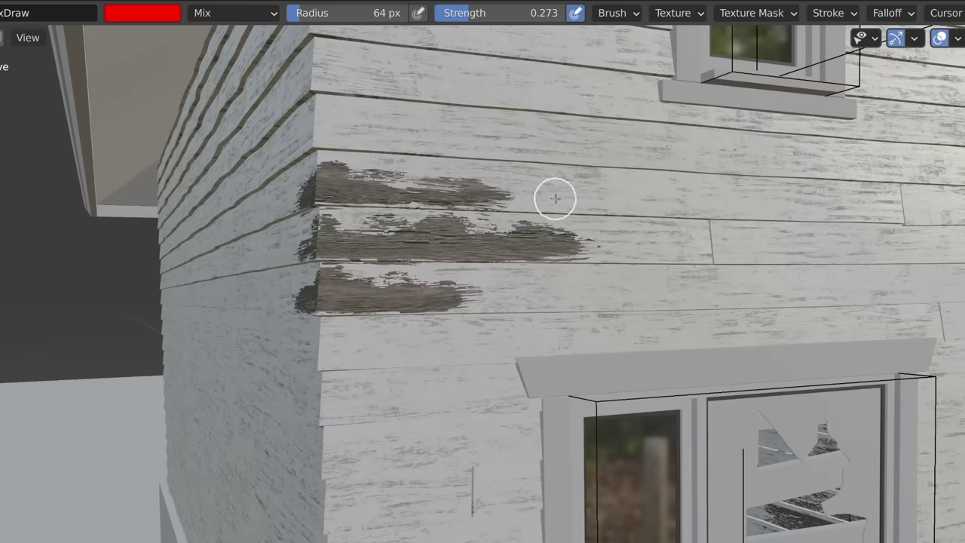
Step: Fill in the top peeled strip of bare wood and shrink the brush to 41 px
drag(470, 176, 369, 178)
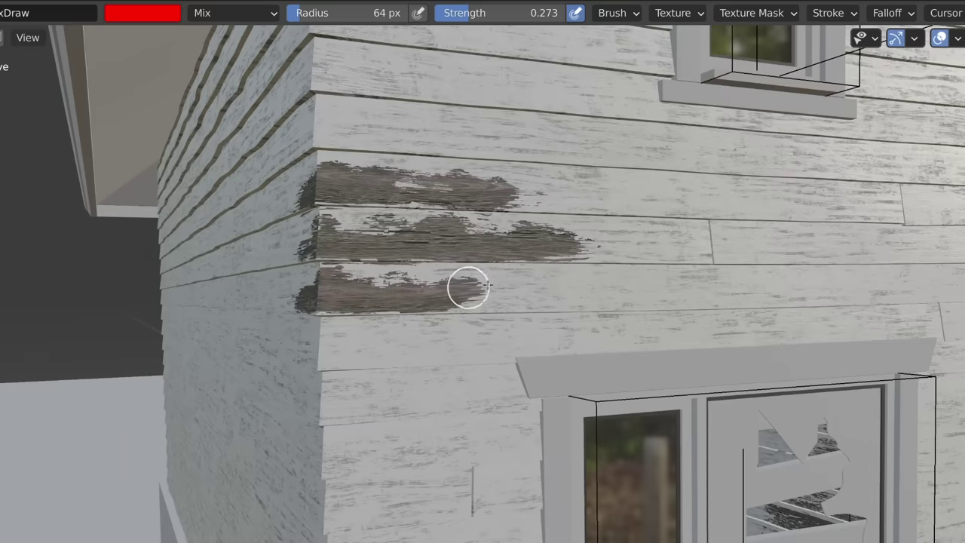
scroll(501, 294, up, 2)
key(bracketleft)
key(bracketleft)
key(bracketleft)
key(bracketleft)
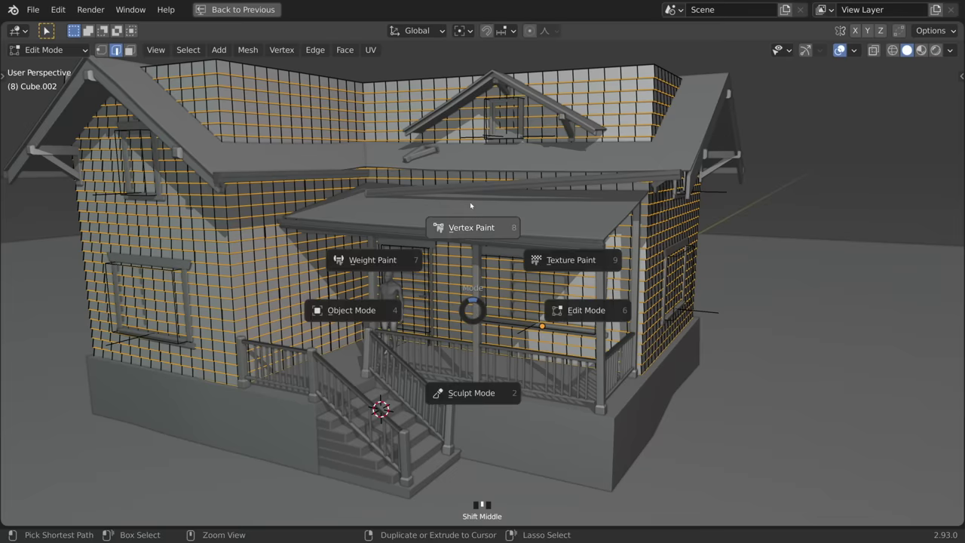
Step: In Vertex Paint, invert the vertex colours and fill the masked wall vertices white
click(471, 204)
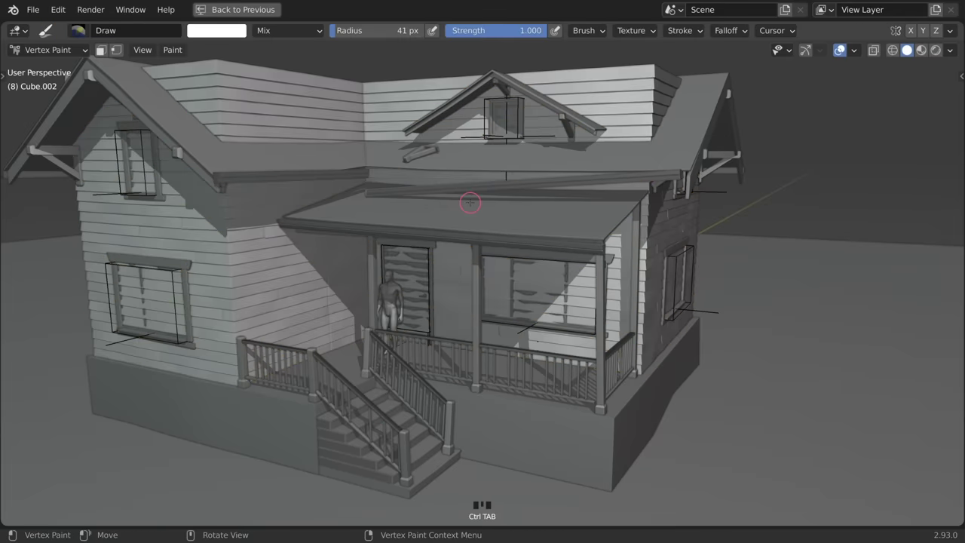
click(185, 51)
click(199, 134)
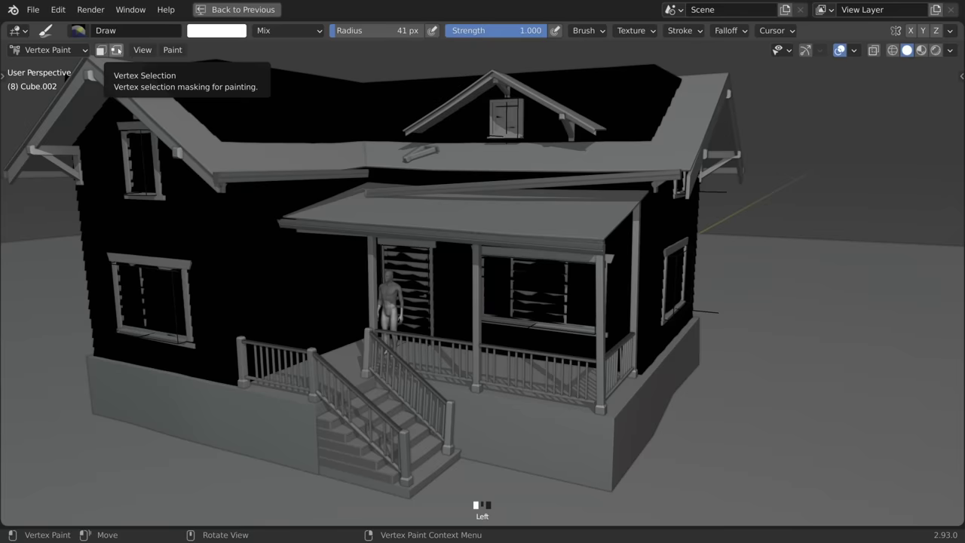
click(117, 51)
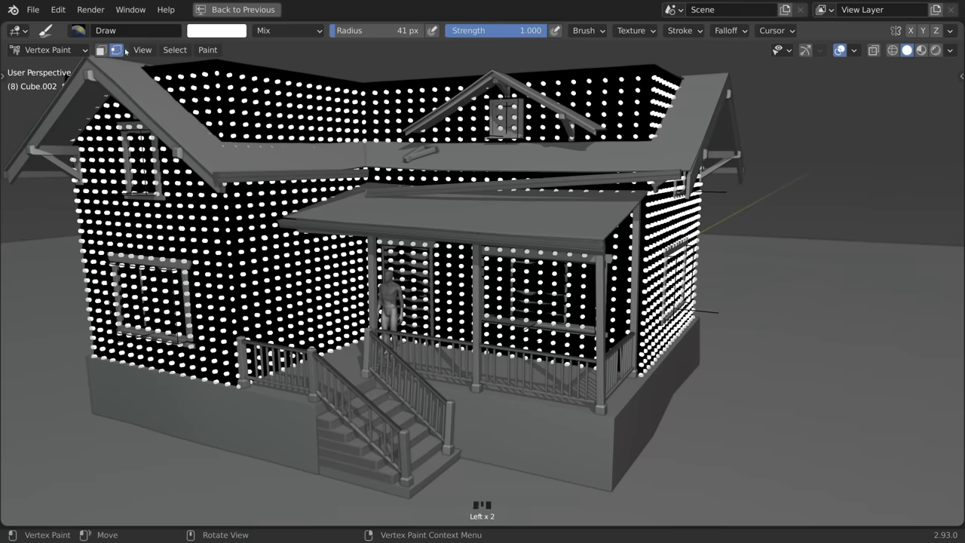
click(207, 49)
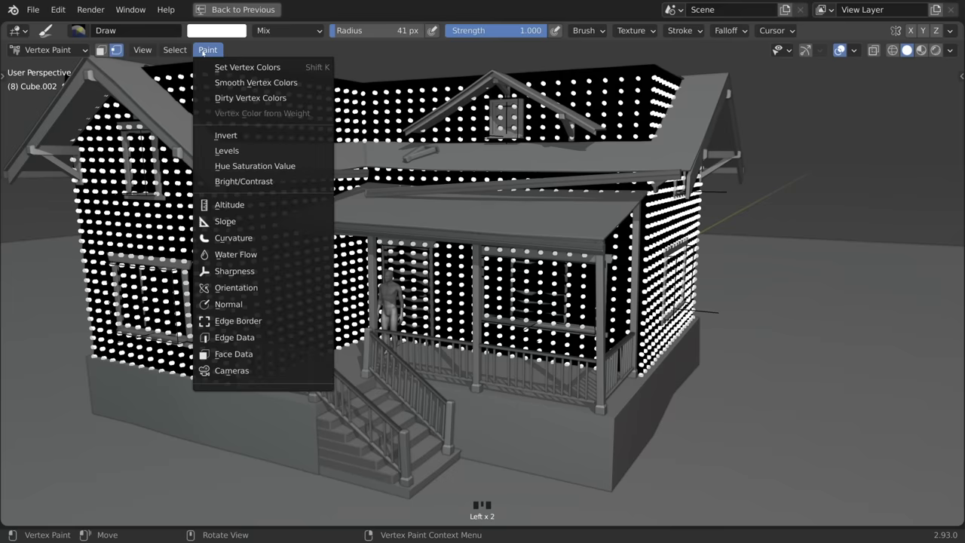
click(277, 67)
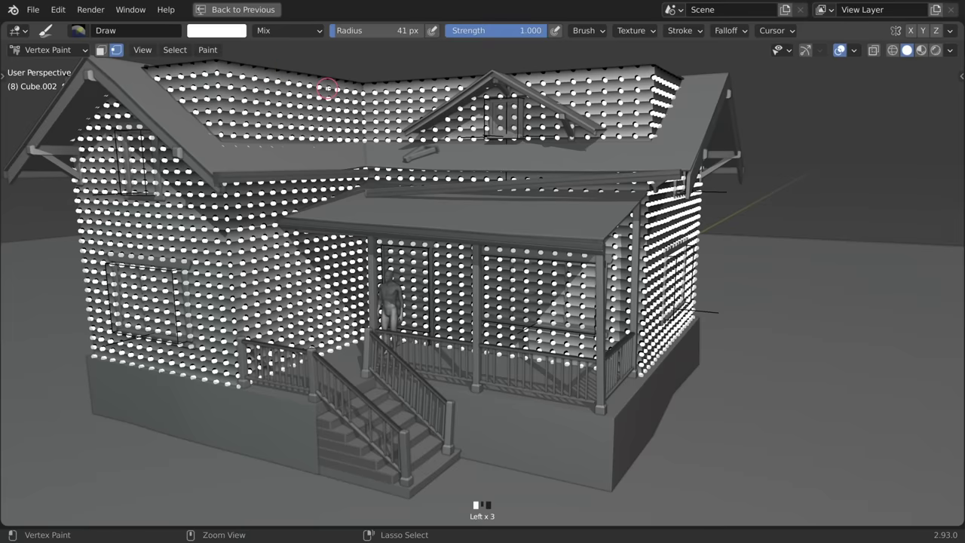
key(v)
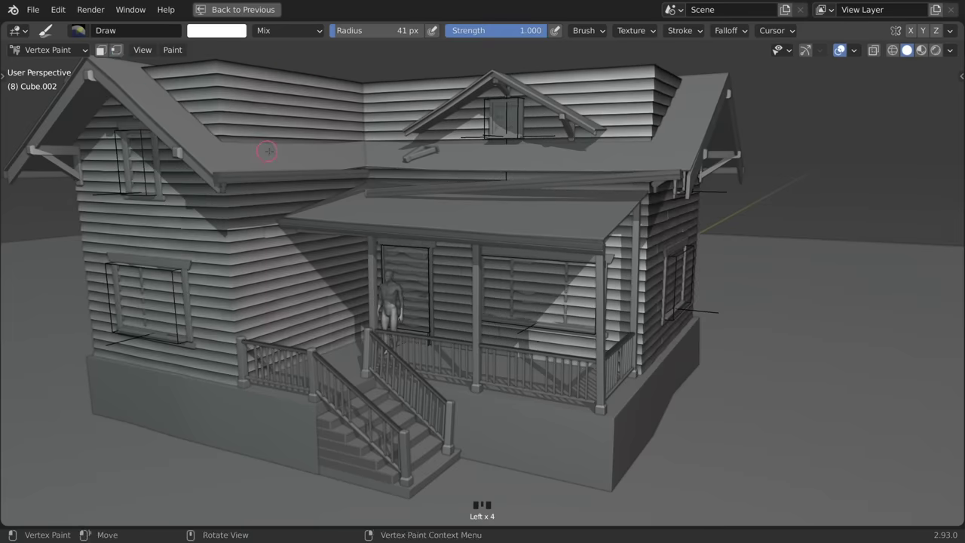
middle_drag(499, 486, 321, 157)
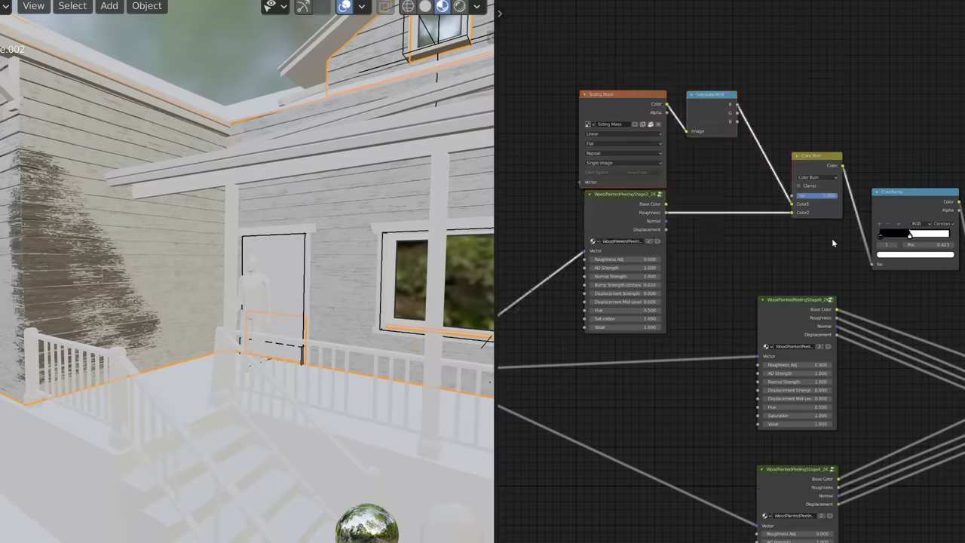
Step: Duplicate the Color Burn node and drop the copy onto the siding mask link
drag(834, 242, 703, 231)
scroll(780, 245, up, 2)
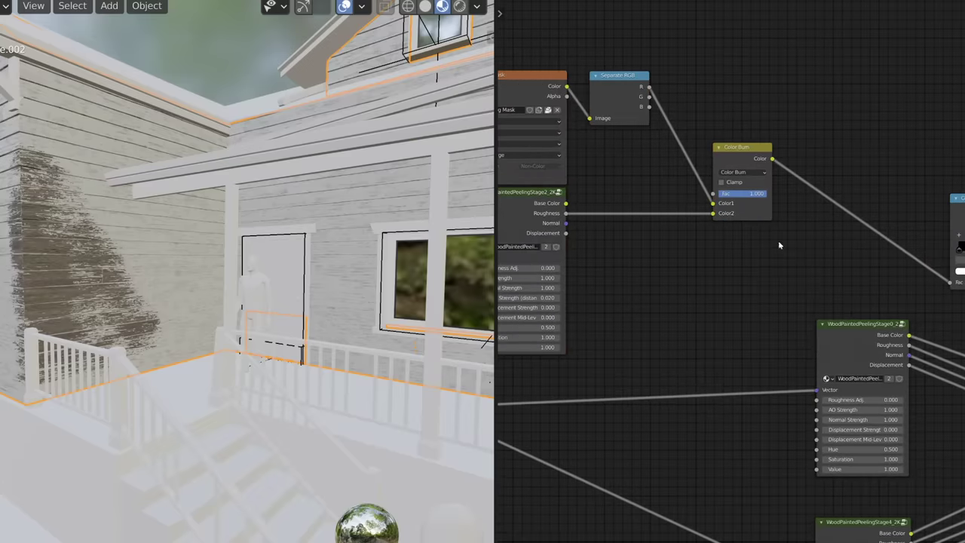
key(shift+d)
click(869, 199)
Step: Feed a Vertex Color node (Col) into the second Color Burn at strength 1.000
key(shift+a)
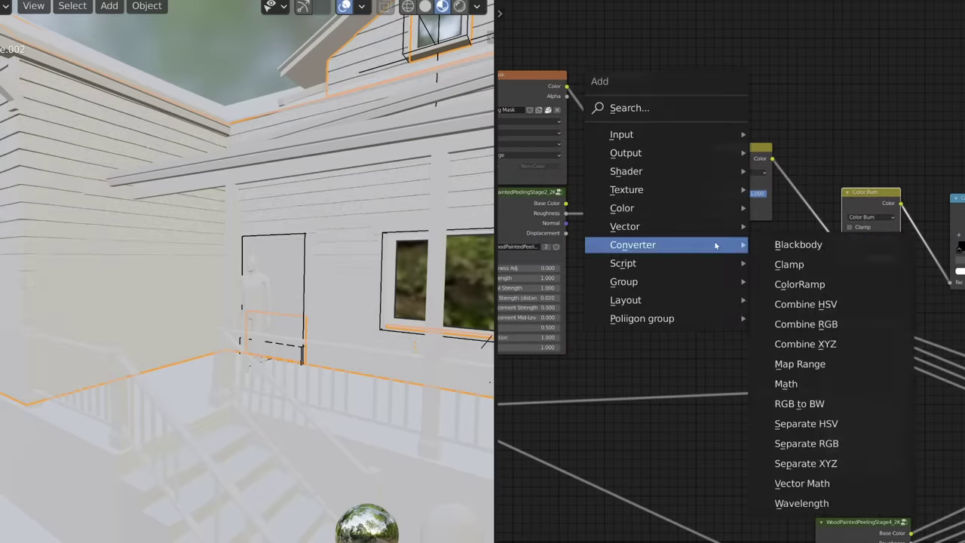
mouse_move(679, 134)
click(802, 479)
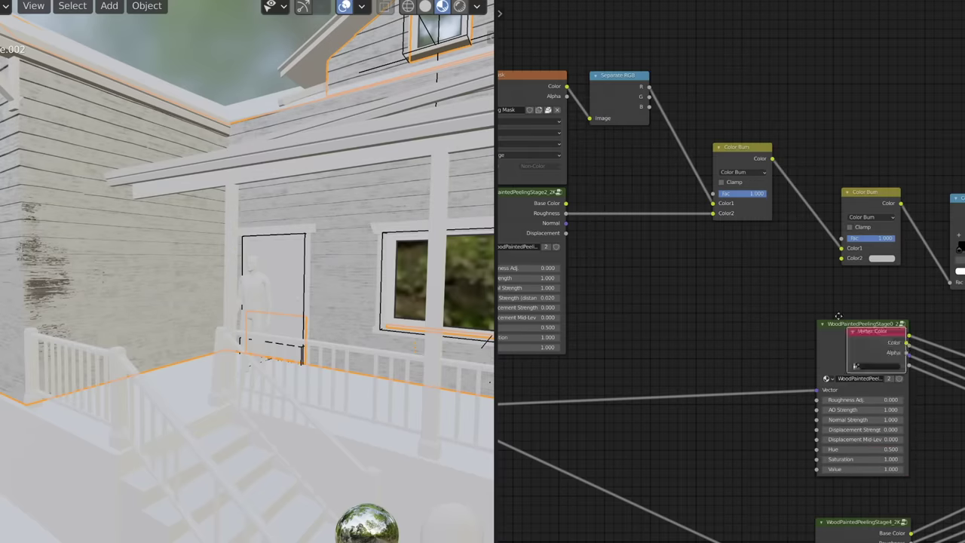
click(739, 300)
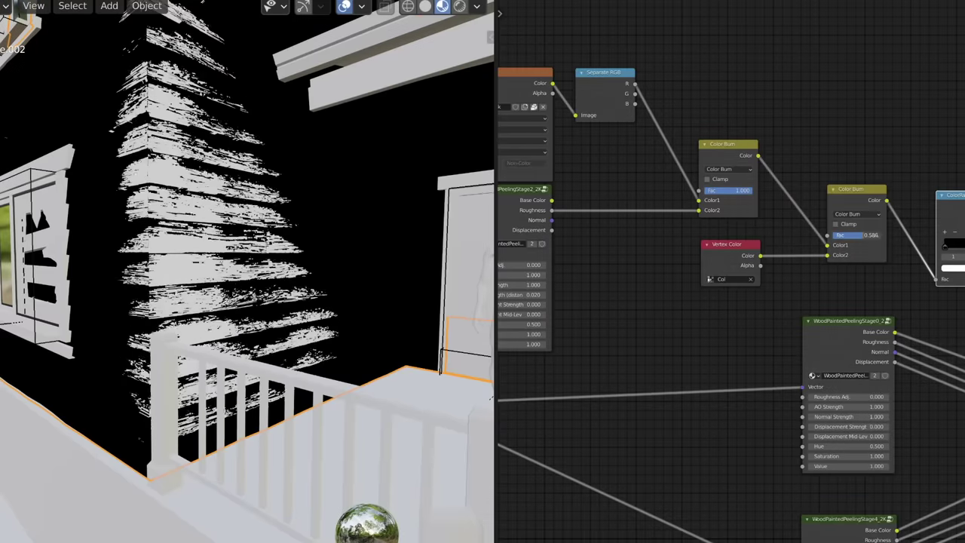
mouse_move(856, 236)
mouse_down()
mouse_move(837, 235)
mouse_move(874, 235)
mouse_up()
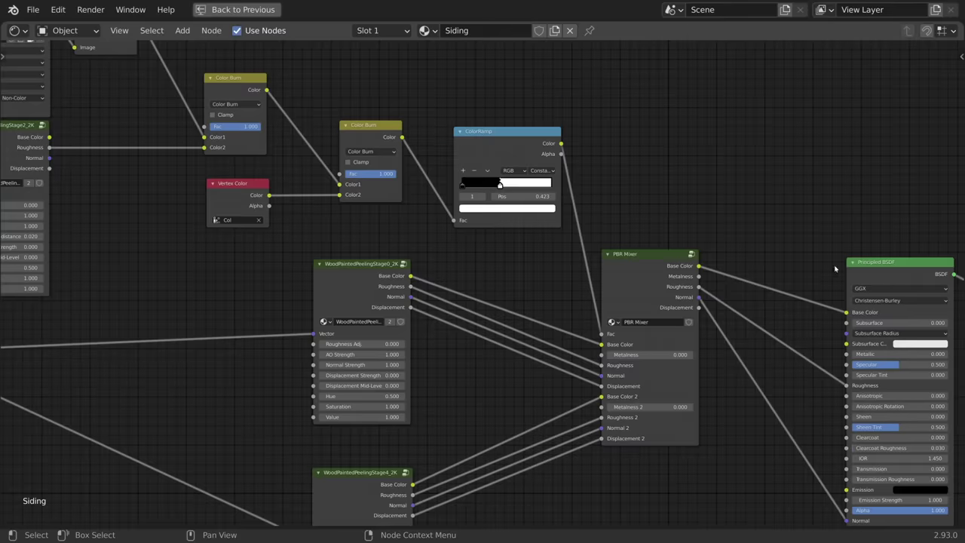
Step: Add a Bump node and place it near the top of the node tree
middle_drag(858, 228, 576, 94)
key(shift+a)
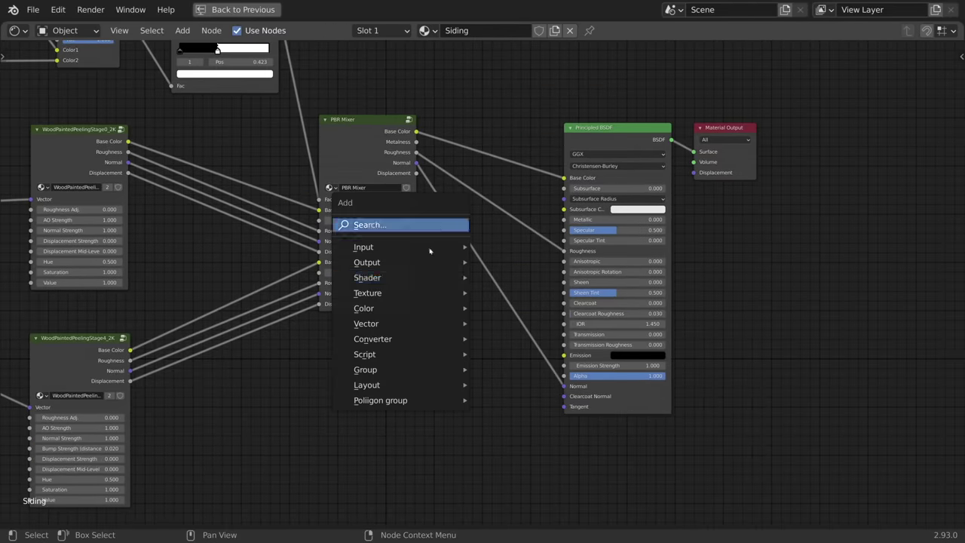
mouse_move(377, 323)
click(500, 324)
click(472, 240)
middle_drag(472, 241, 532, 323)
drag(551, 339, 540, 103)
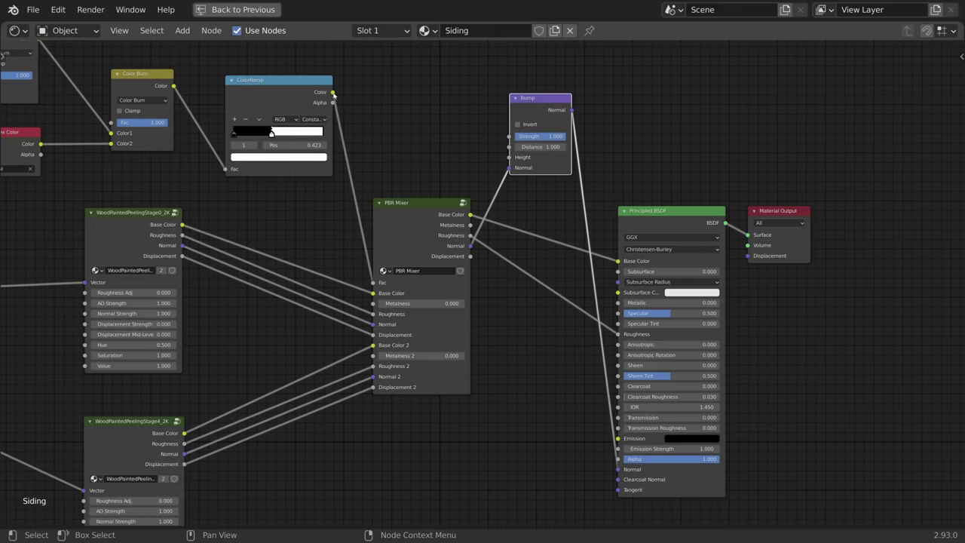
Step: Link the ColorRamp into the Bump Height through an Invert node
drag(332, 92, 521, 163)
key(shift+a)
click(503, 137)
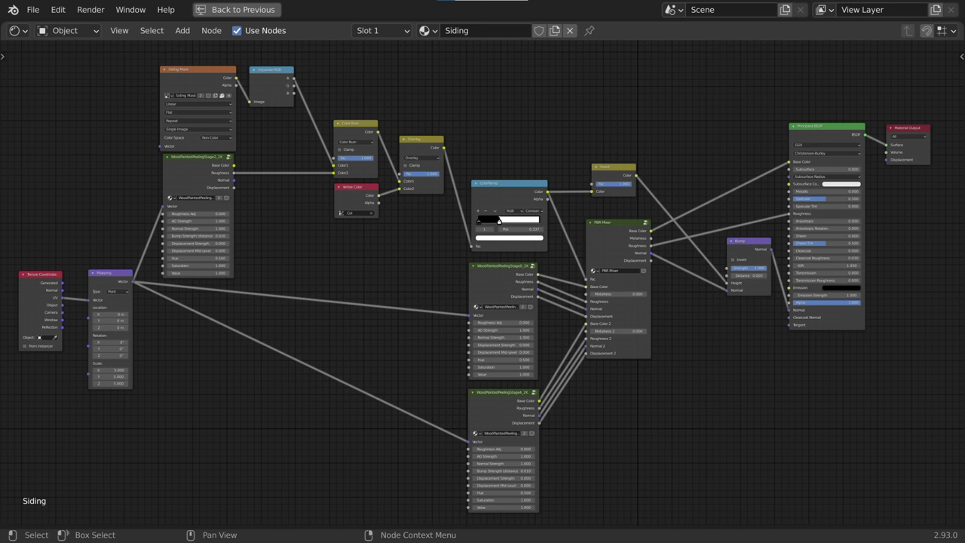
Step: Open Rock Spotty Moss 009 on Poliigon and acquire it at 3K resolution
scroll(226, 113, up, 5)
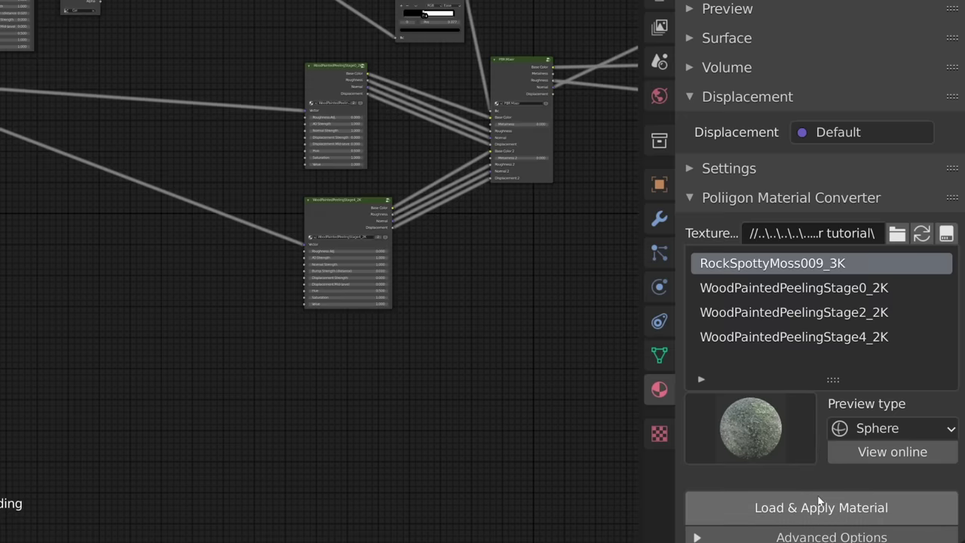
Step: Apply the Rock Spotty Moss material and wire it, the first mixer and a mask into a duplicated PBR Mixer
click(819, 505)
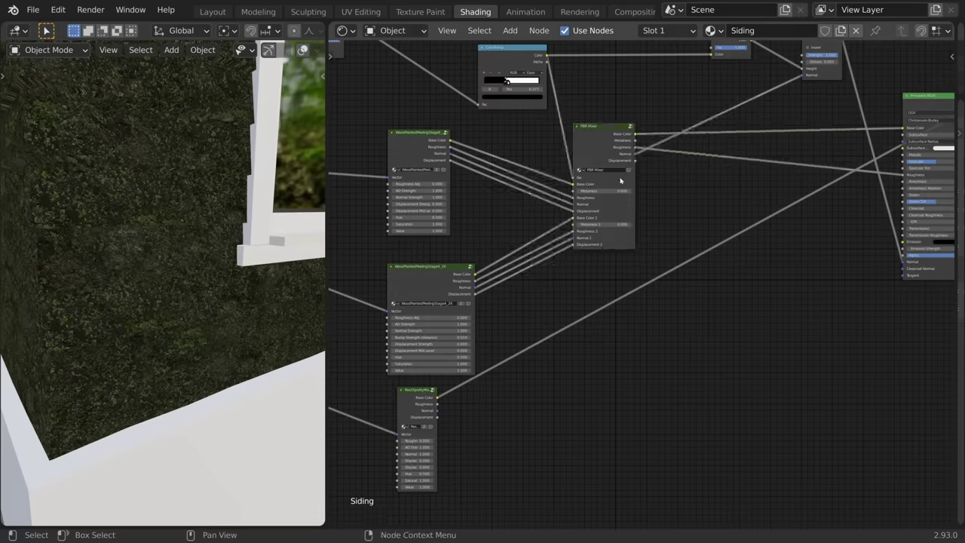
key(shift+d)
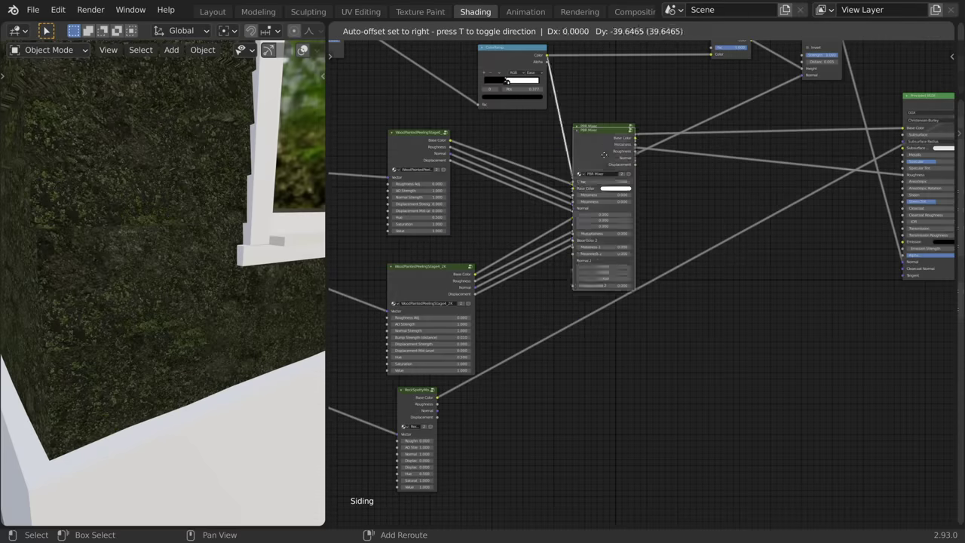
click(760, 214)
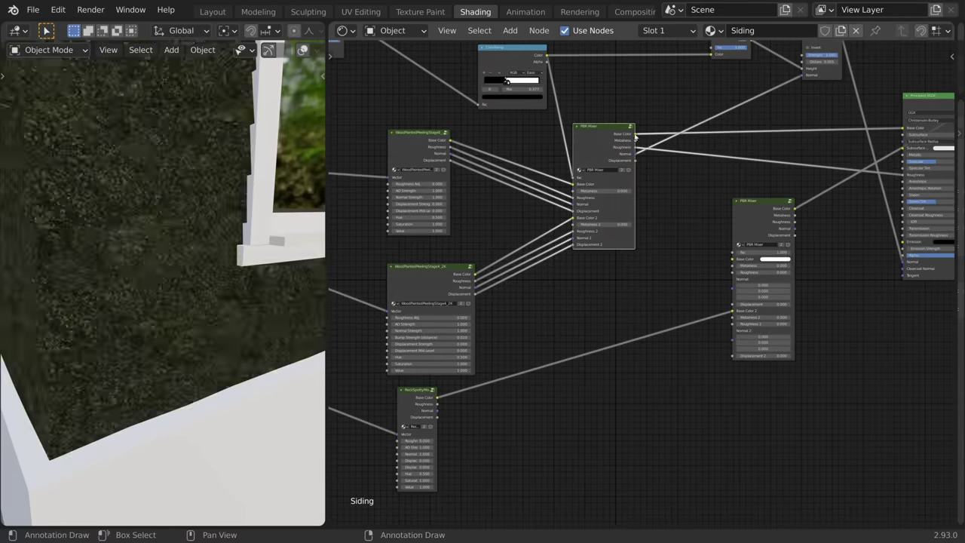
drag(636, 134, 734, 260)
drag(436, 397, 735, 294)
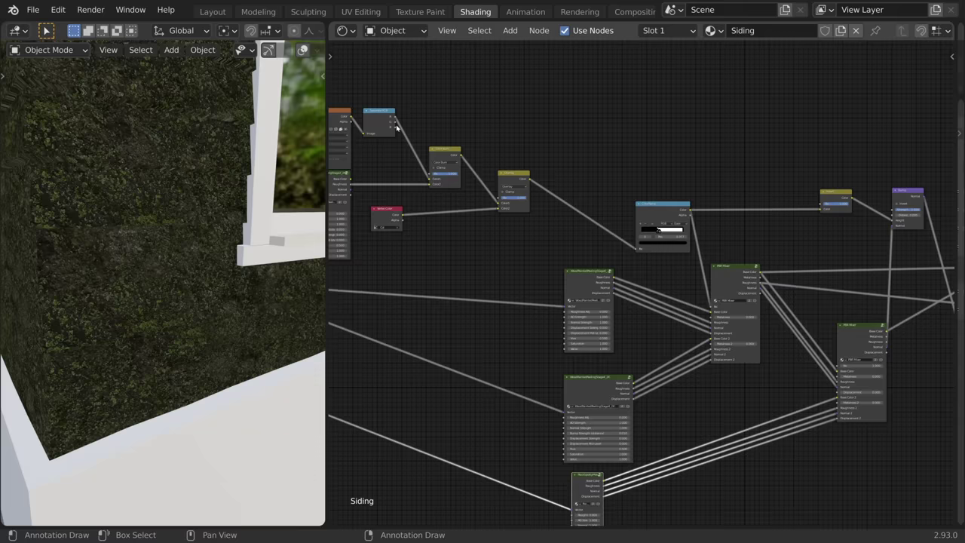
drag(405, 114, 743, 209)
drag(431, 151, 840, 366)
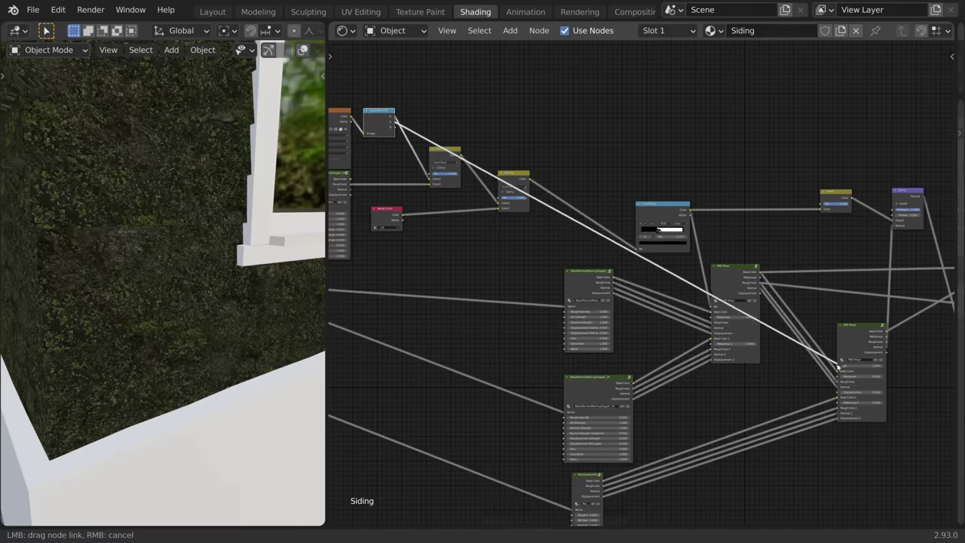
shift+right_drag(655, 270, 664, 284)
drag(659, 277, 786, 134)
scroll(786, 296, down, 1)
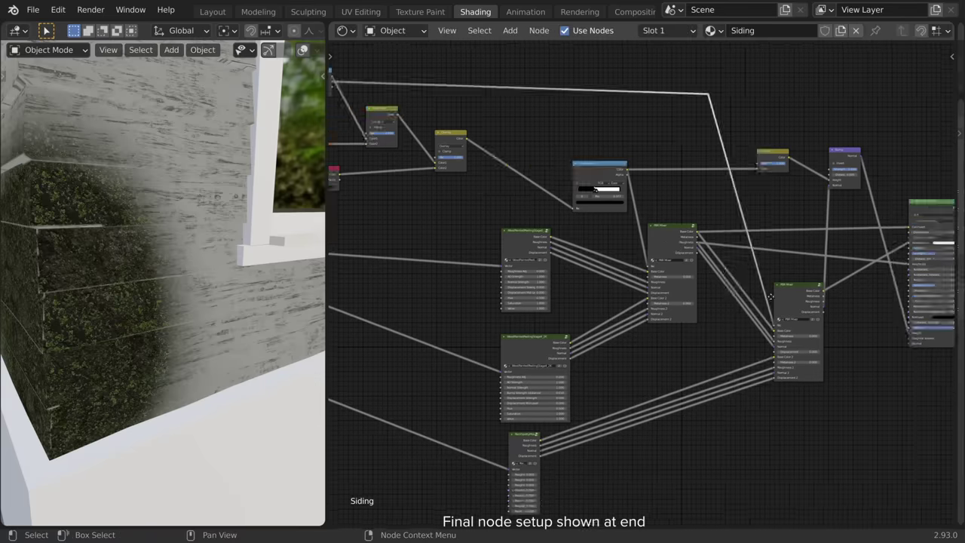
Step: Duplicate the Color Burn node, feed the moss Base Color into its Color2, and preview the ColorRamp mask
key(shift+d)
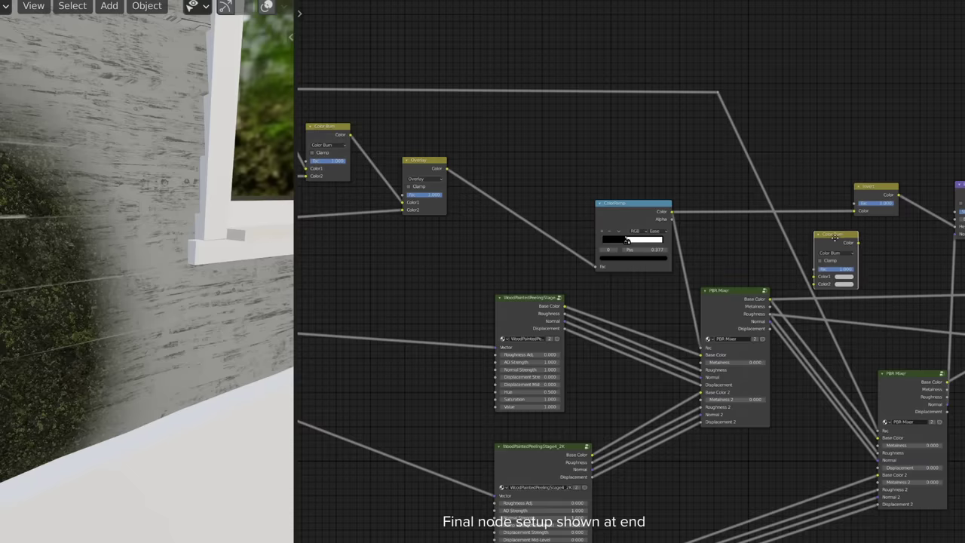
click(835, 237)
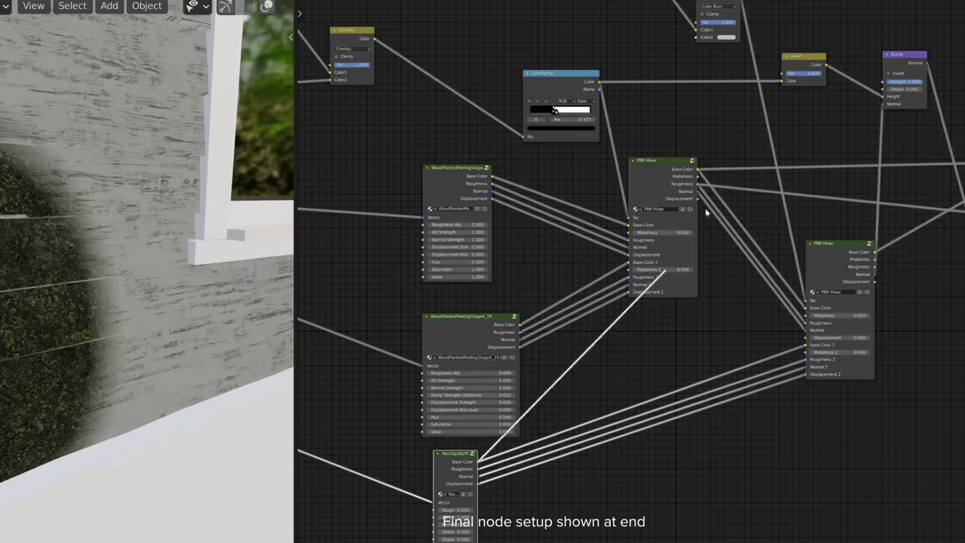
drag(477, 458, 698, 43)
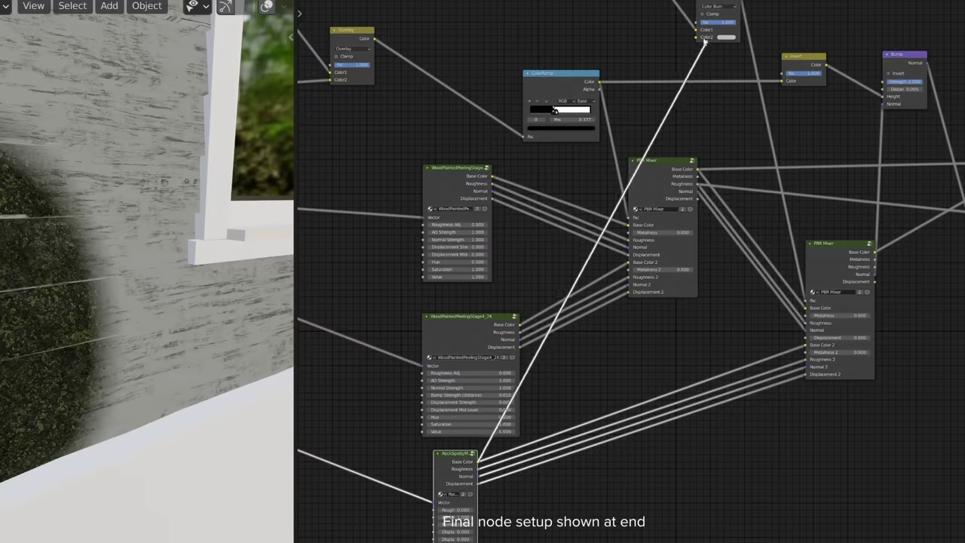
middle_drag(710, 53, 693, 203)
scroll(693, 204, up, 1)
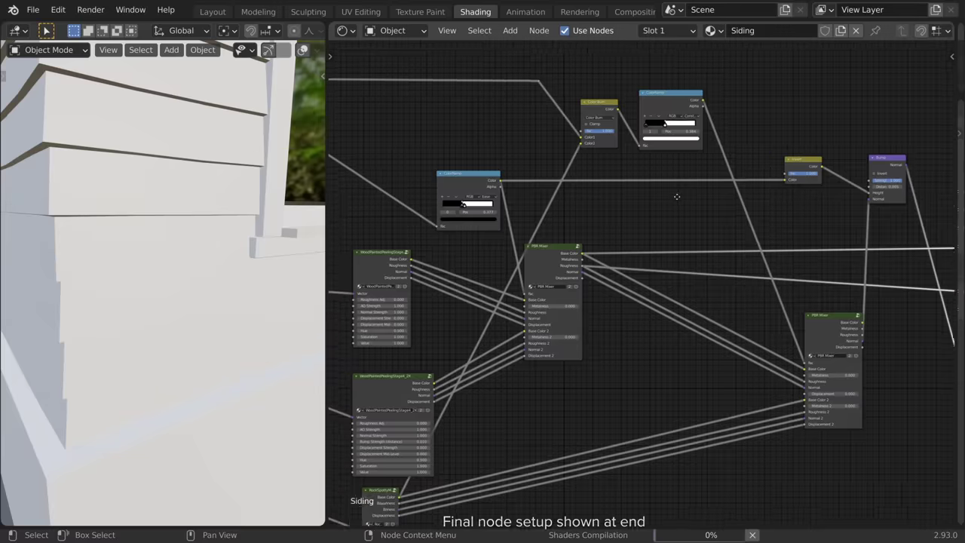
scroll(610, 120, up, 1)
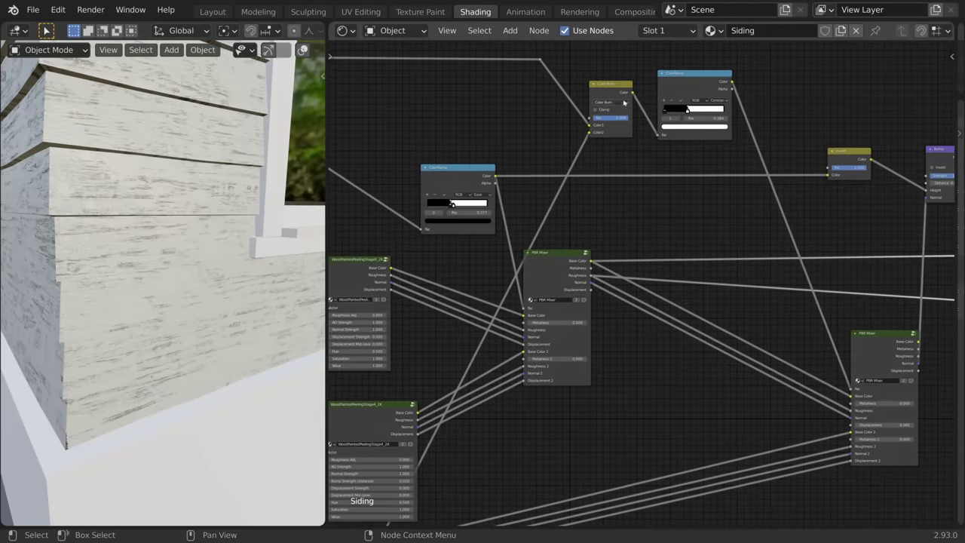
ctrl+shift+click(694, 89)
click(609, 102)
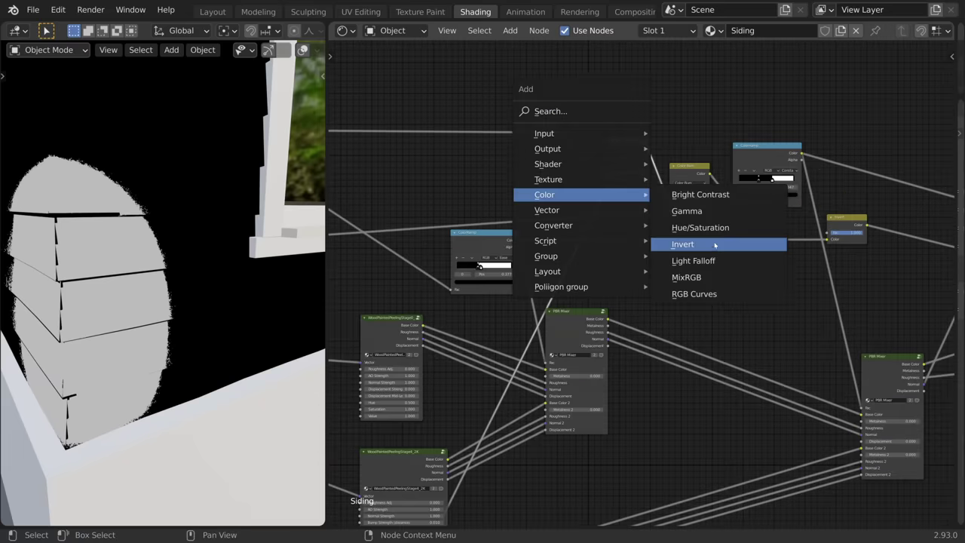
Step: Insert an Invert node on the mask link and switch the second Color Burn node to Overlay
click(717, 242)
click(627, 226)
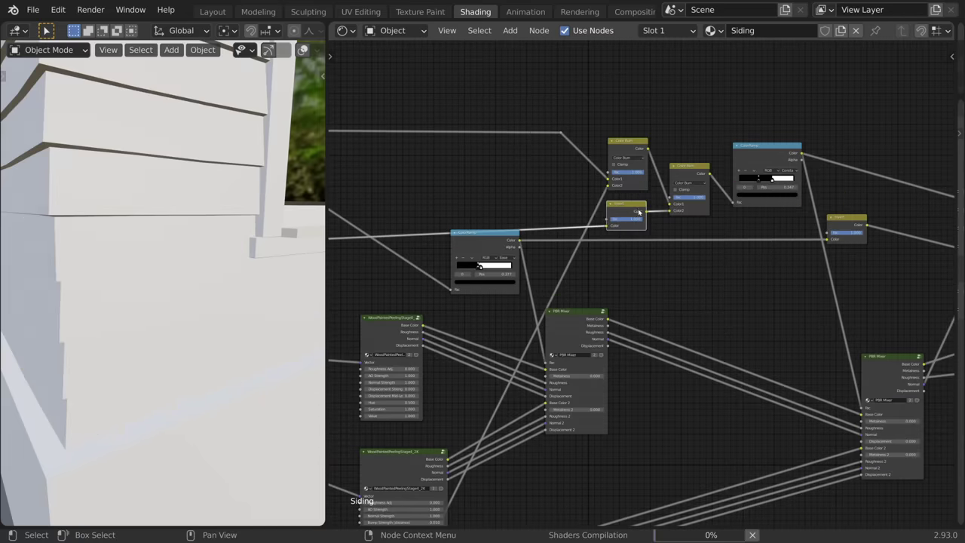
click(690, 182)
scroll(619, 248, up, 3)
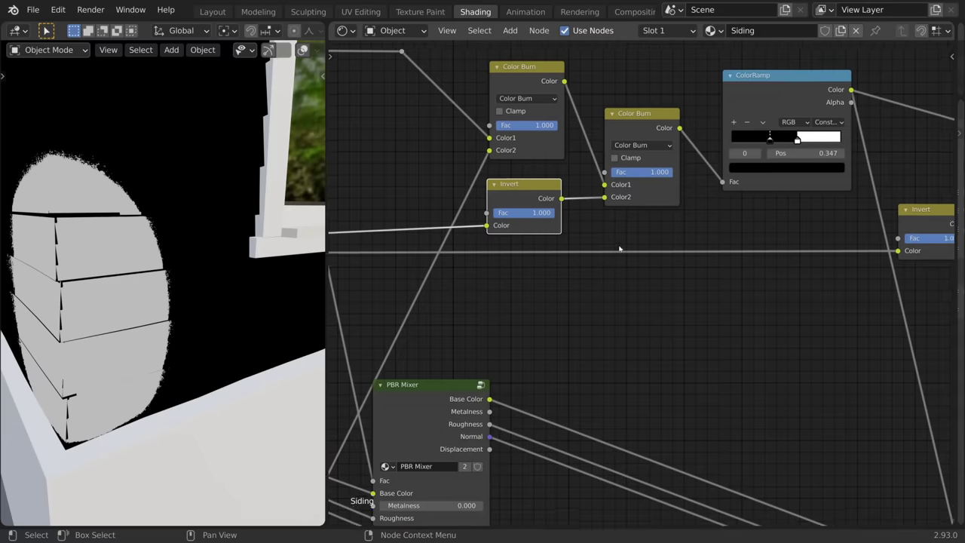
scroll(620, 249, down, 1)
click(642, 155)
click(643, 277)
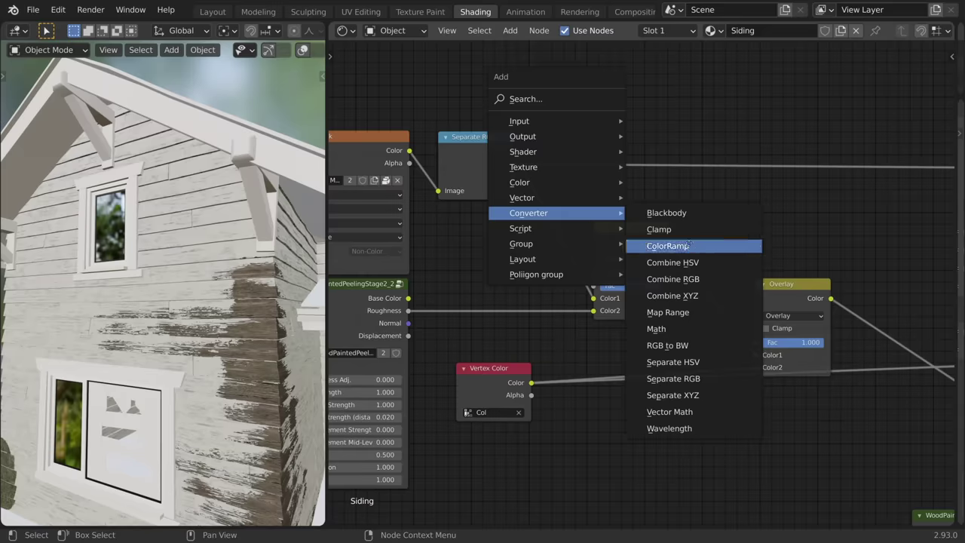
Step: Add a ColorRamp with its stop near 0.564 driving a Base Color Multiply set to light grey
click(685, 246)
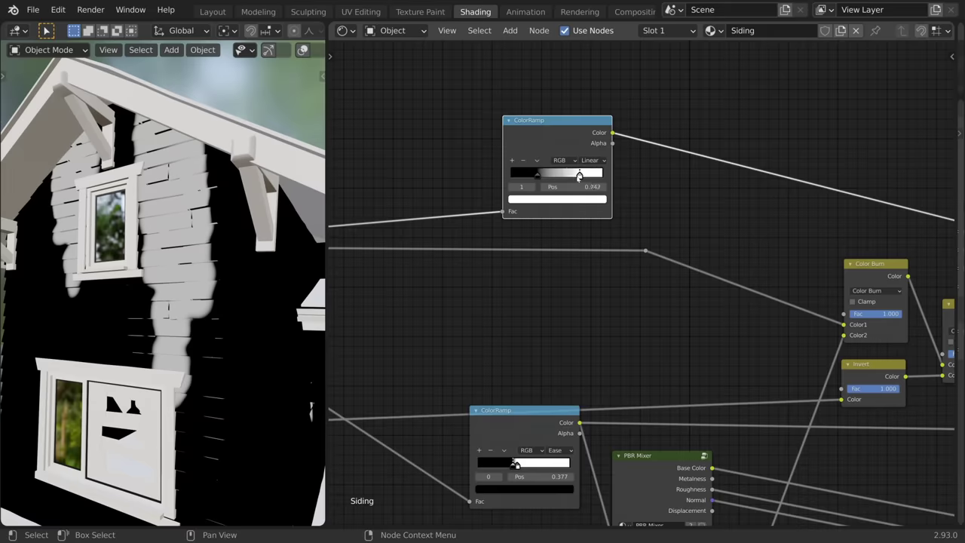
drag(549, 175, 563, 177)
scroll(599, 208, down, 3)
drag(440, 95, 677, 322)
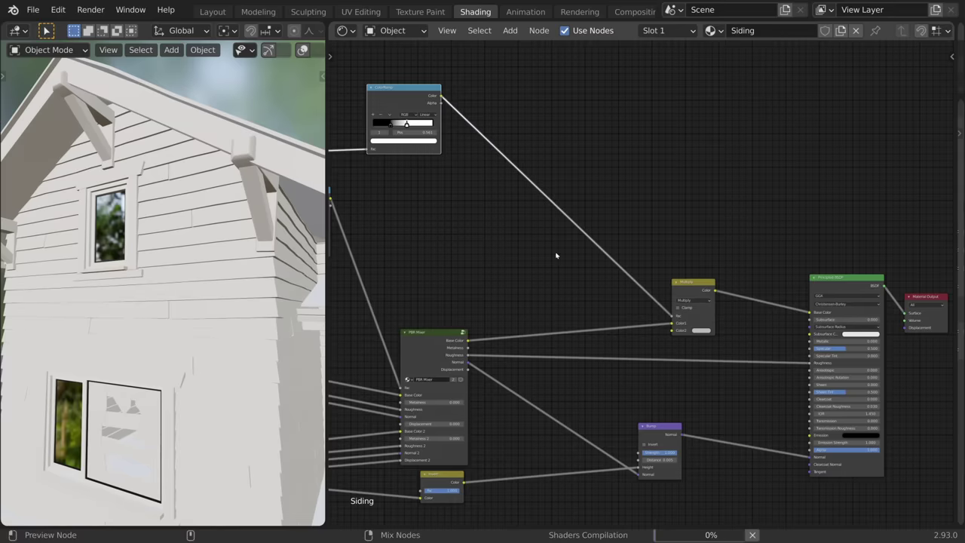
middle_drag(556, 255, 545, 251)
scroll(639, 277, up, 3)
middle_drag(768, 366, 711, 342)
scroll(611, 285, down, 3)
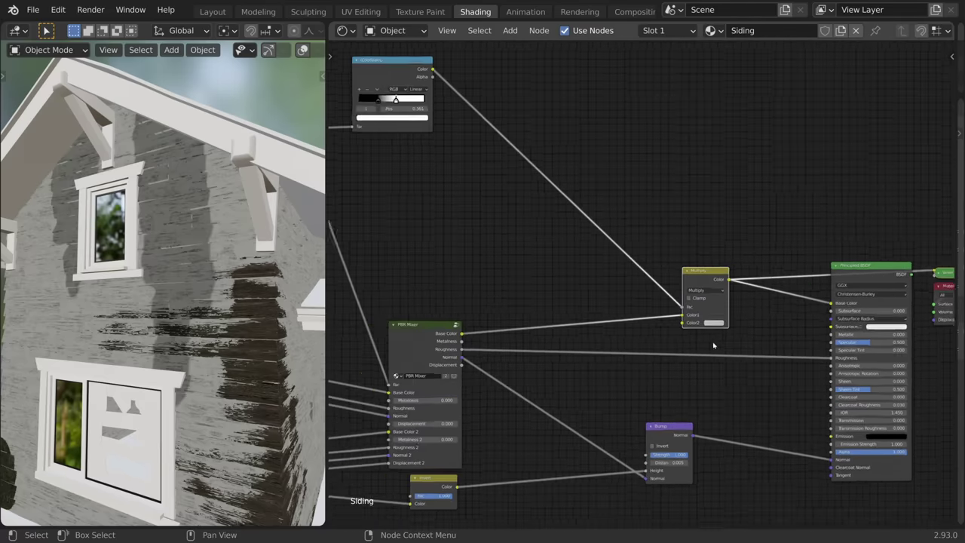
scroll(713, 345, down, 1)
scroll(713, 345, up, 1)
click(716, 325)
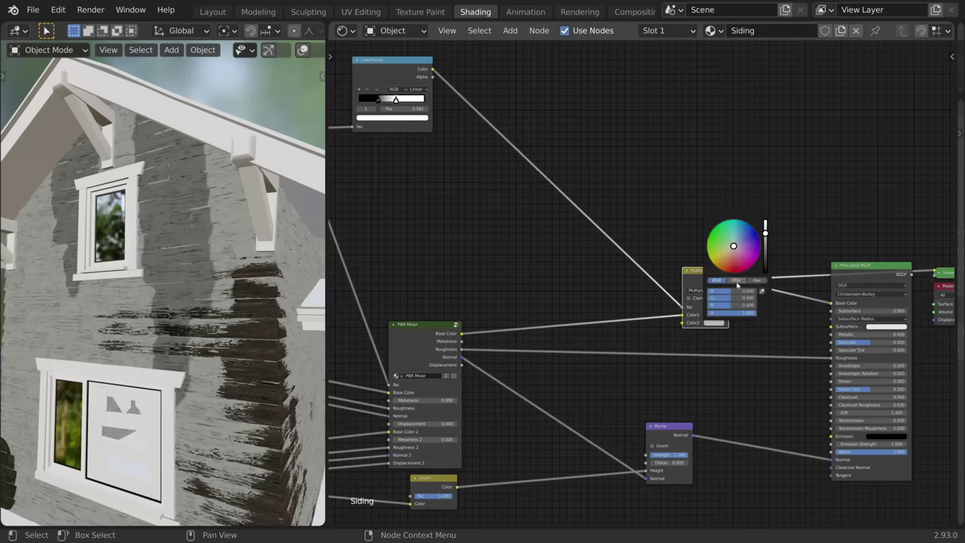
mouse_move(765, 232)
mouse_down()
mouse_move(765, 241)
mouse_move(765, 224)
mouse_up()
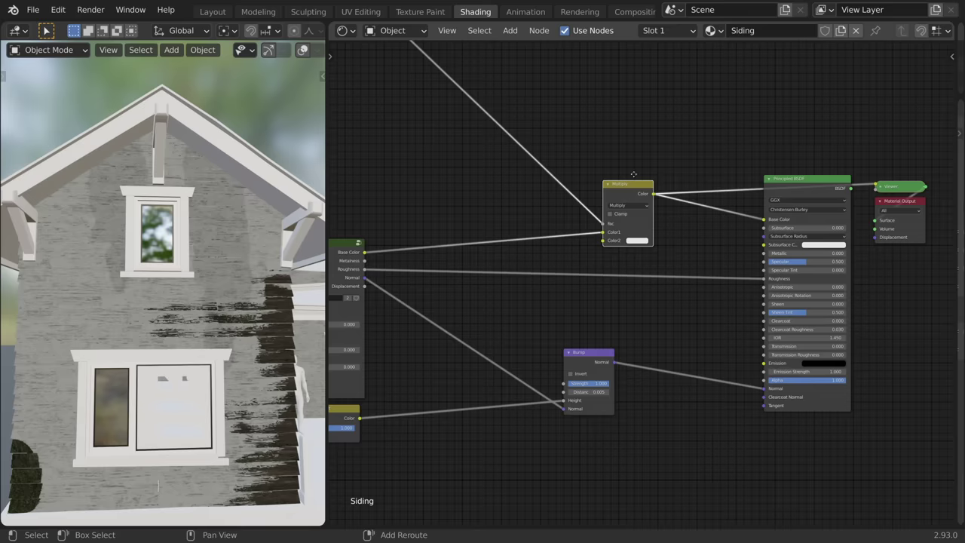
Step: Insert a second Multiply on the Roughness link with the ColorRamp driving its Fac
drag(679, 189, 713, 259)
drag(653, 258, 629, 259)
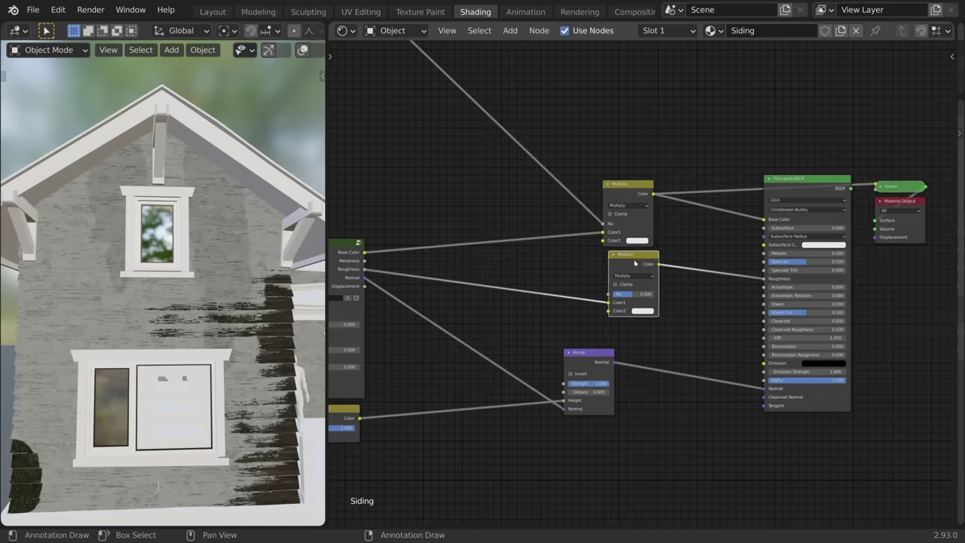
scroll(543, 276, down, 2)
drag(386, 57, 441, 109)
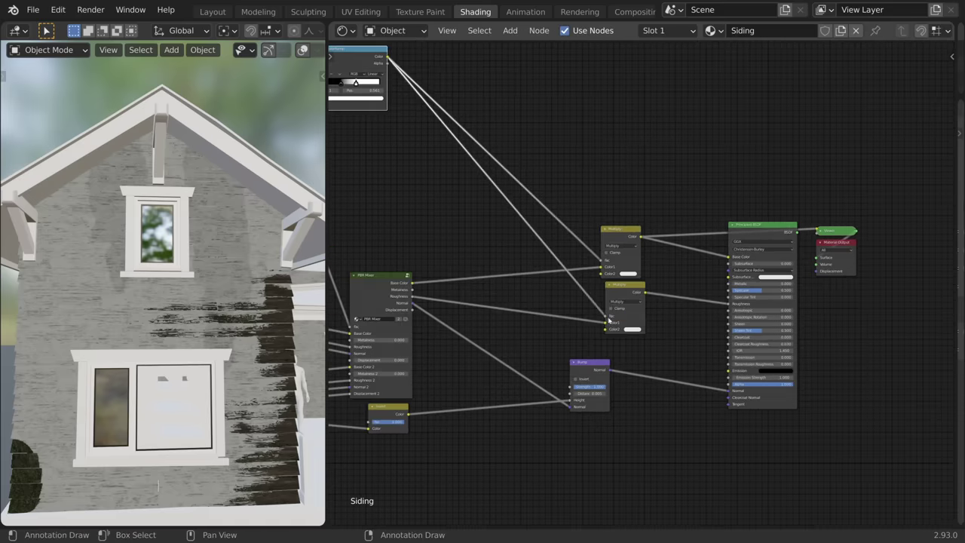
drag(609, 321, 608, 317)
middle_drag(608, 316, 506, 257)
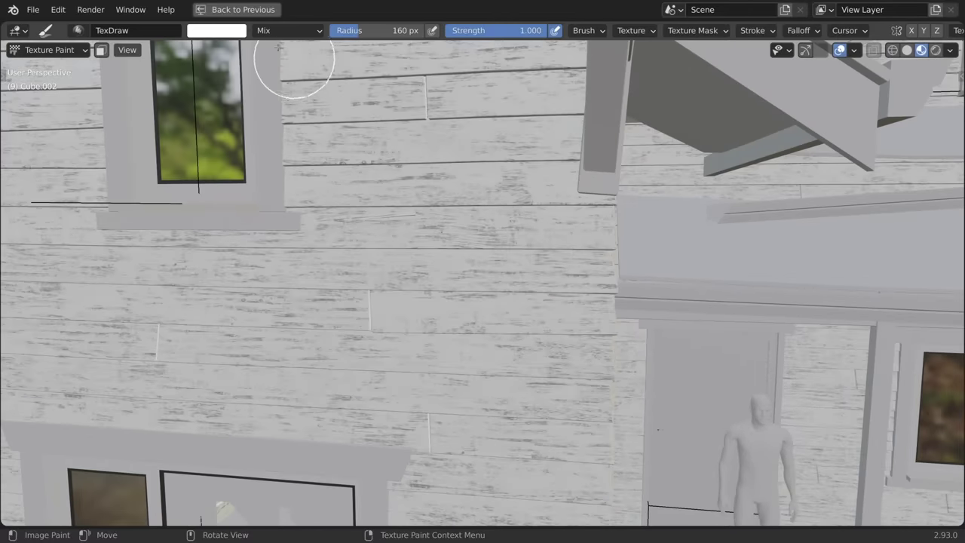
Step: Set the brush to red (green and blue 0), radius 336 px, and paint a large bare-wood patch
click(236, 33)
drag(241, 213, 188, 212)
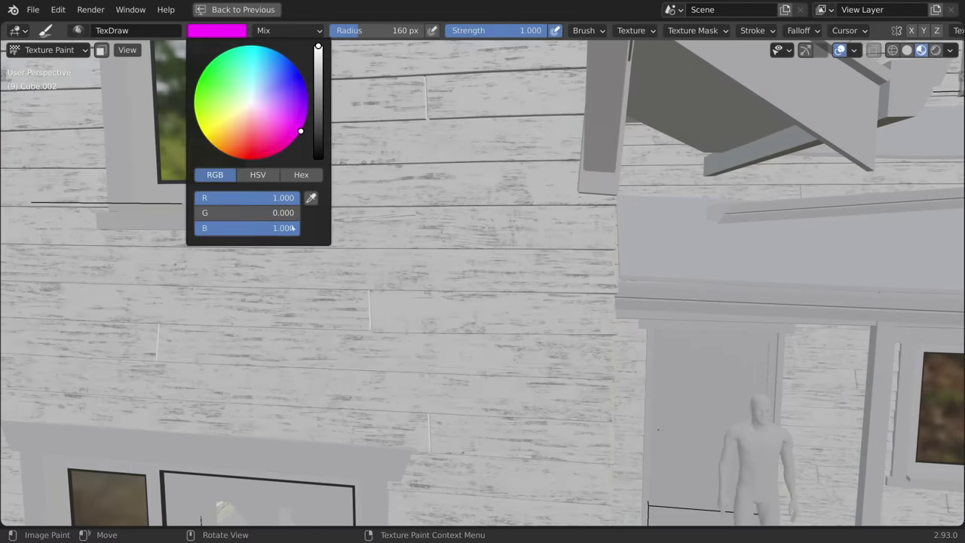
drag(291, 228, 194, 228)
key(f)
click(478, 263)
click(456, 236)
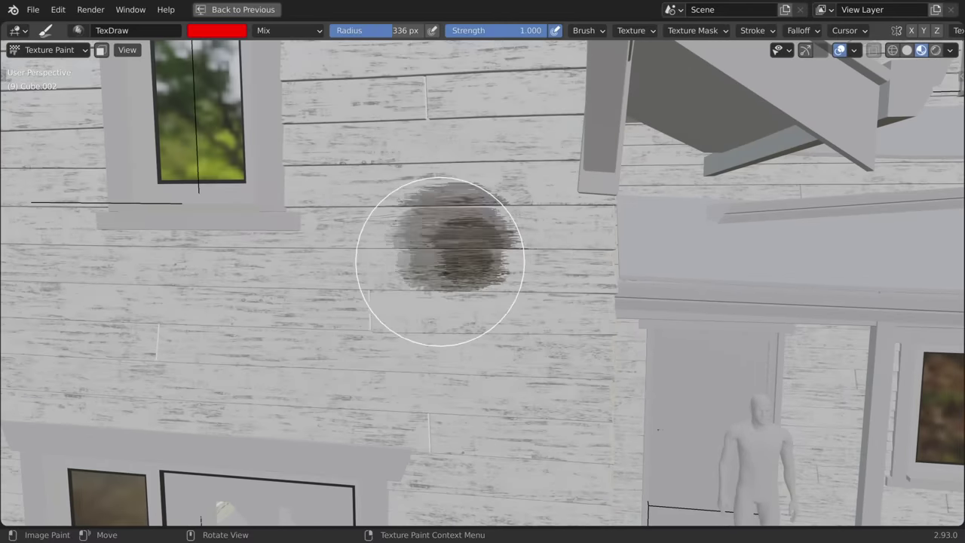
mouse_move(440, 261)
mouse_down()
mouse_move(384, 237)
mouse_move(452, 184)
mouse_move(459, 312)
mouse_move(542, 286)
mouse_up()
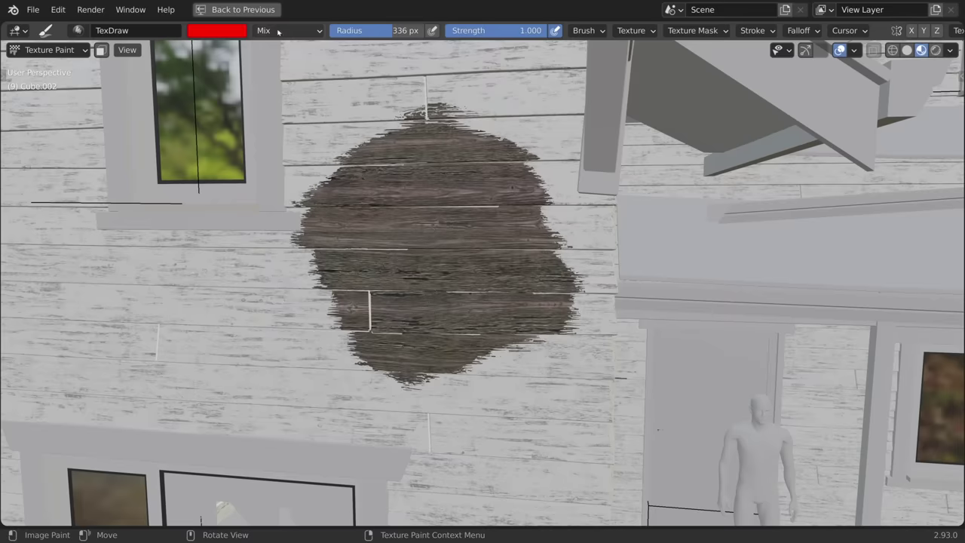
Step: Switch the brush to green with Add blending and paint a moss patch on the wall
click(216, 30)
drag(196, 213, 296, 213)
mouse_move(448, 189)
mouse_down()
mouse_move(487, 198)
mouse_move(501, 243)
mouse_move(476, 158)
mouse_move(535, 198)
mouse_up()
click(268, 31)
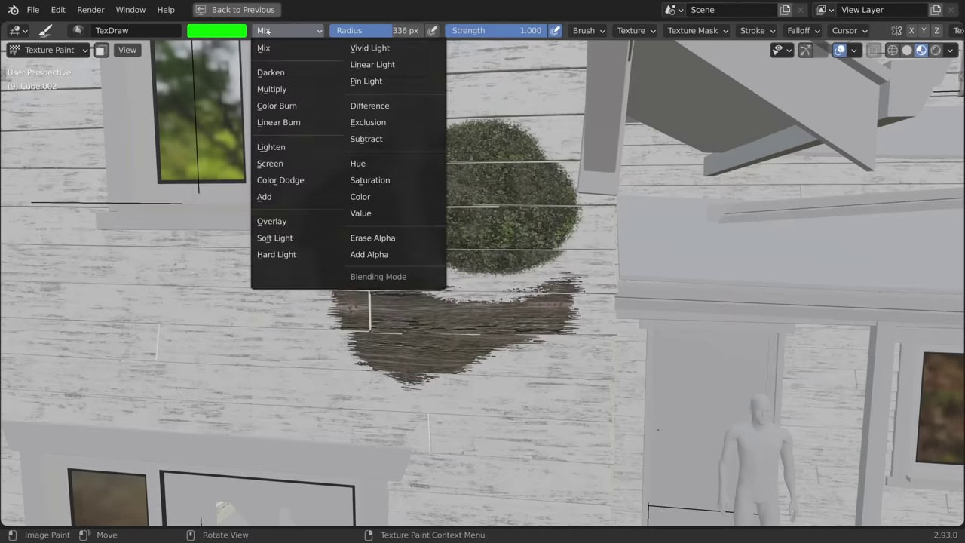
click(272, 197)
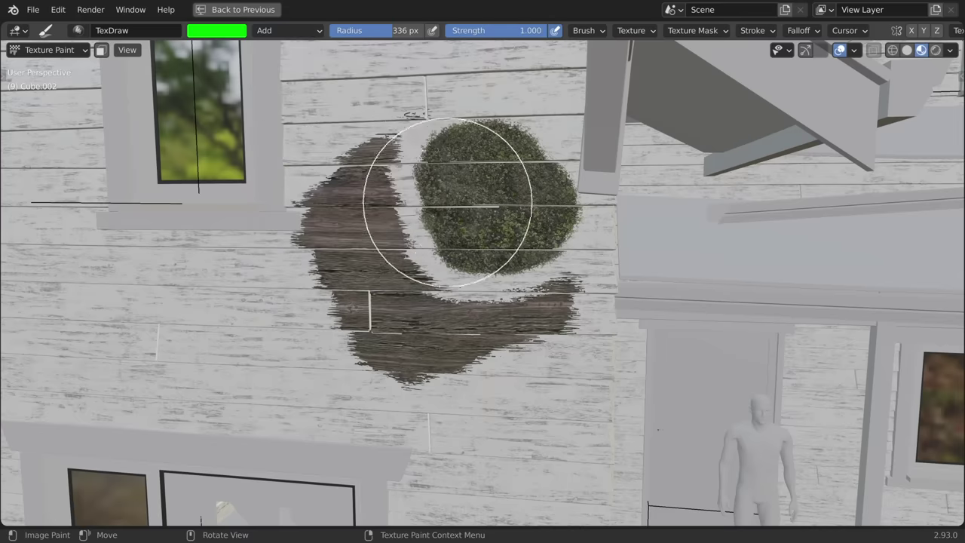
mouse_move(409, 189)
mouse_down()
mouse_move(427, 216)
mouse_move(508, 279)
mouse_move(360, 190)
mouse_move(445, 209)
mouse_move(562, 282)
mouse_move(606, 291)
mouse_up()
Step: Switch the brush blending to Subtract and erase most of the moss dab
scroll(375, 76, down, 4)
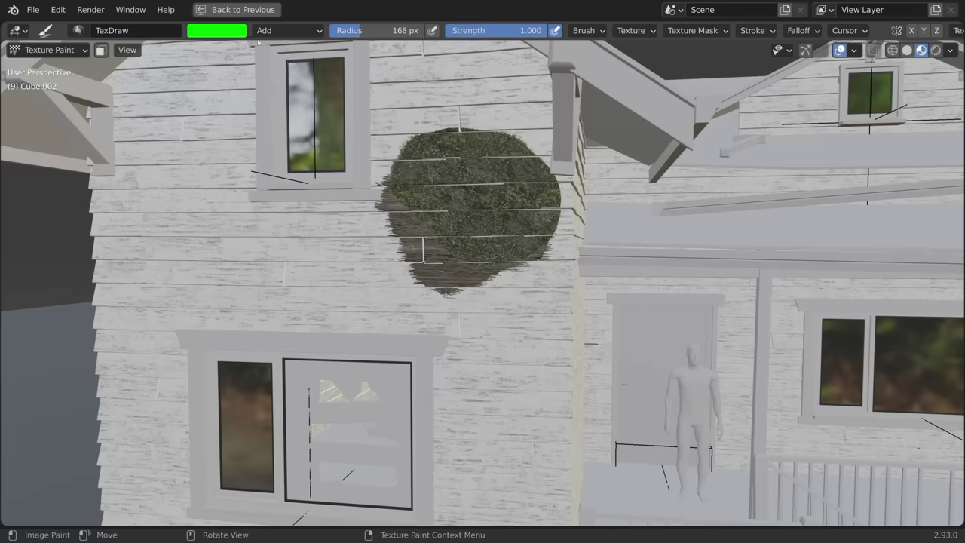
click(285, 30)
click(384, 137)
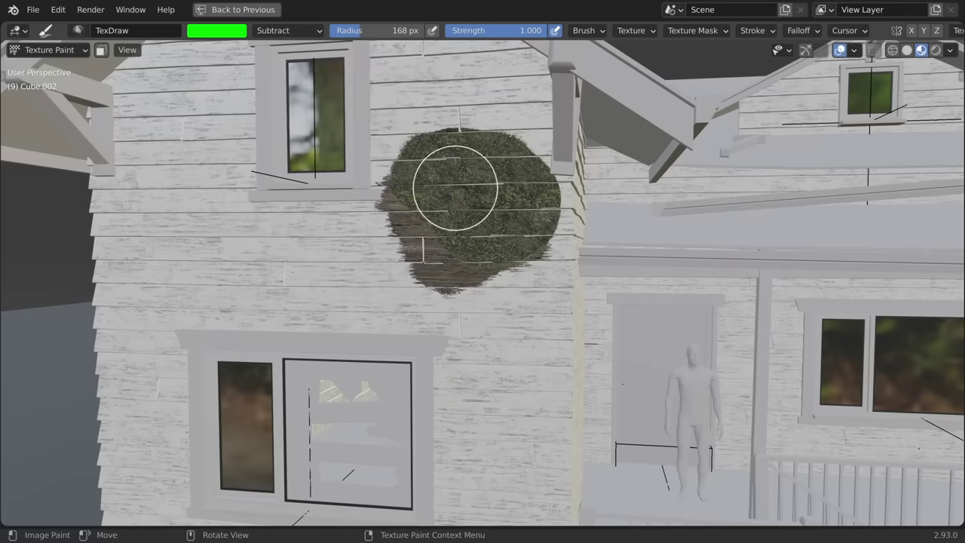
mouse_move(456, 188)
mouse_down()
mouse_move(502, 210)
mouse_move(462, 215)
mouse_move(462, 234)
mouse_move(524, 221)
mouse_move(498, 147)
mouse_move(410, 186)
mouse_up()
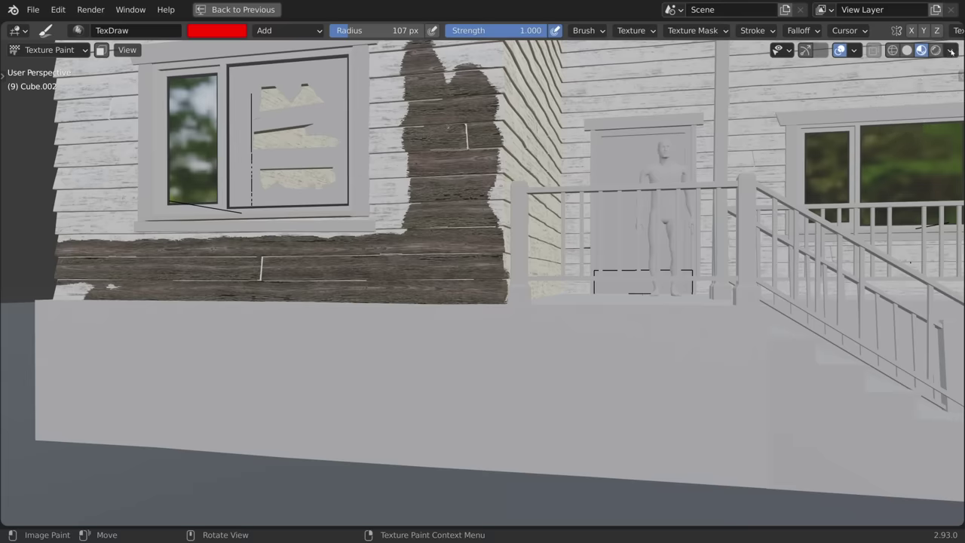
Step: Check the viewport render passes and modifier panel while extending the wood patch toward the window top
click(952, 51)
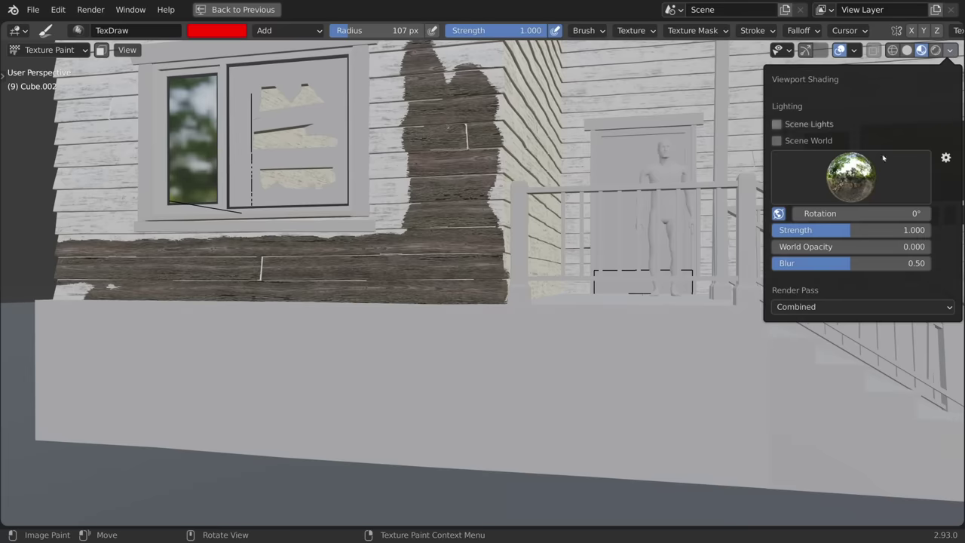
click(834, 306)
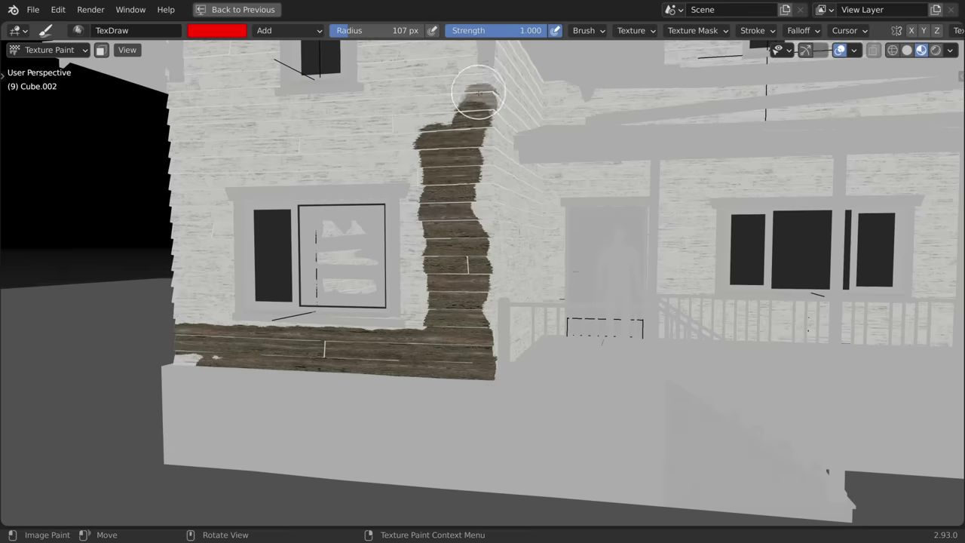
mouse_move(475, 113)
mouse_down()
mouse_move(446, 161)
mouse_move(384, 140)
mouse_up()
drag(326, 135, 429, 159)
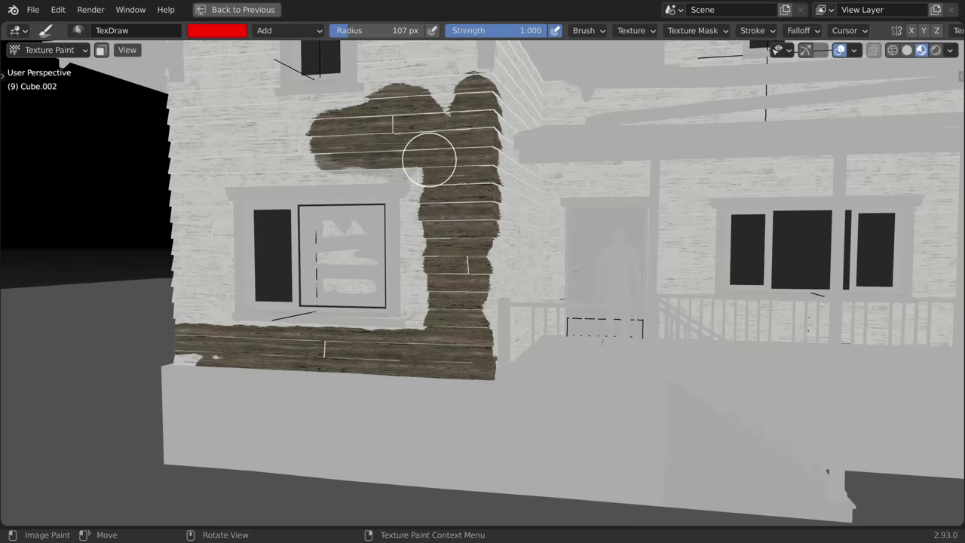
click(242, 9)
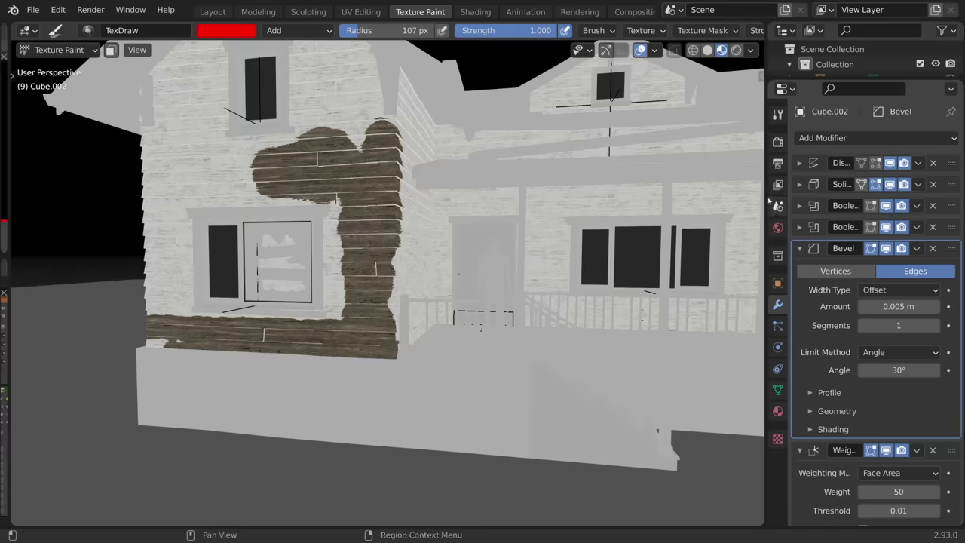
drag(766, 200, 673, 192)
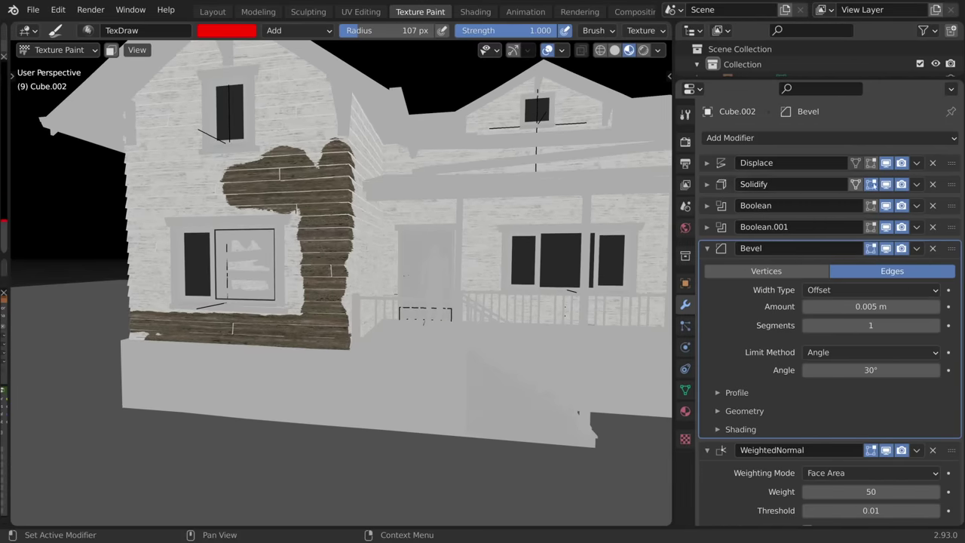
key(ctrl+space)
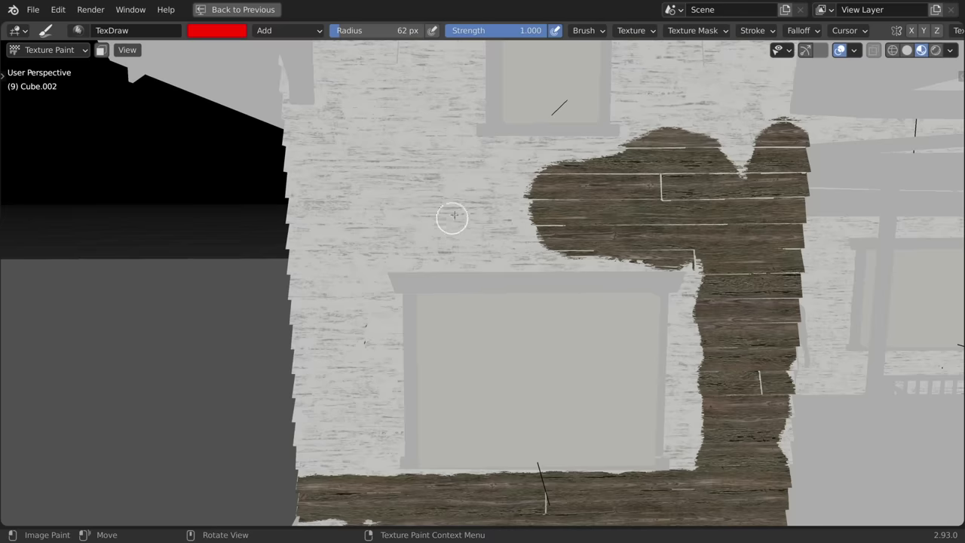
Step: Paint bare wood above and along both sides of the lower window
mouse_move(521, 204)
mouse_down()
mouse_move(336, 206)
mouse_move(263, 173)
mouse_move(340, 147)
mouse_move(307, 242)
mouse_move(672, 252)
mouse_up()
mouse_move(673, 358)
mouse_down()
mouse_move(701, 366)
mouse_move(698, 376)
mouse_up()
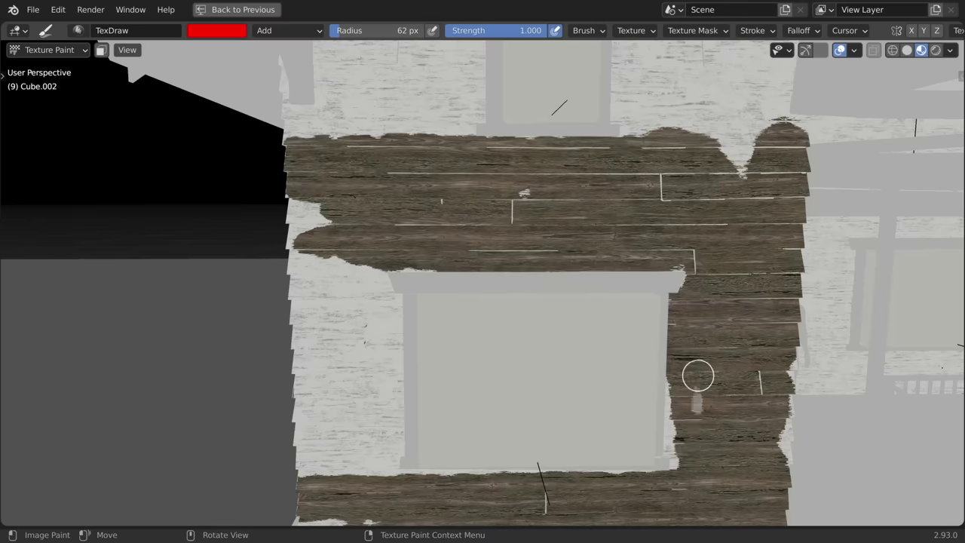
mouse_move(417, 474)
mouse_down()
mouse_move(349, 337)
mouse_move(336, 452)
mouse_up()
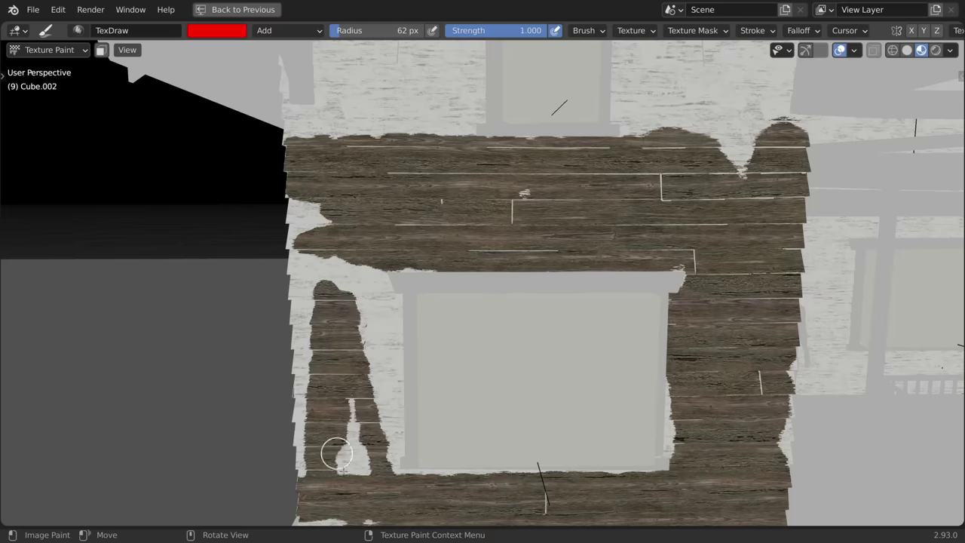
drag(337, 344, 356, 375)
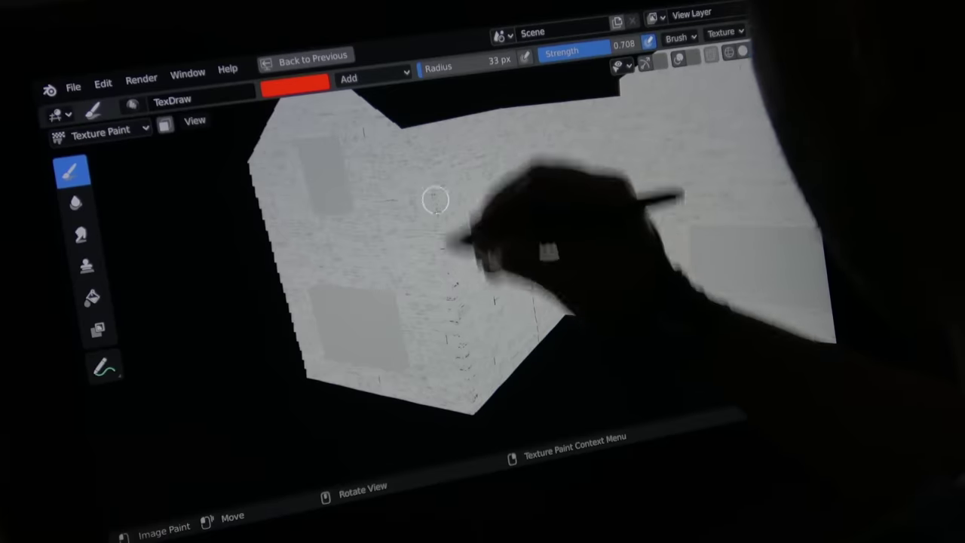
Step: Paint vertical peeling strips down the wall's corners with the 33 px, 0.708-strength brush
mouse_move(435, 198)
mouse_down()
mouse_move(473, 413)
mouse_move(440, 264)
mouse_move(468, 411)
mouse_up()
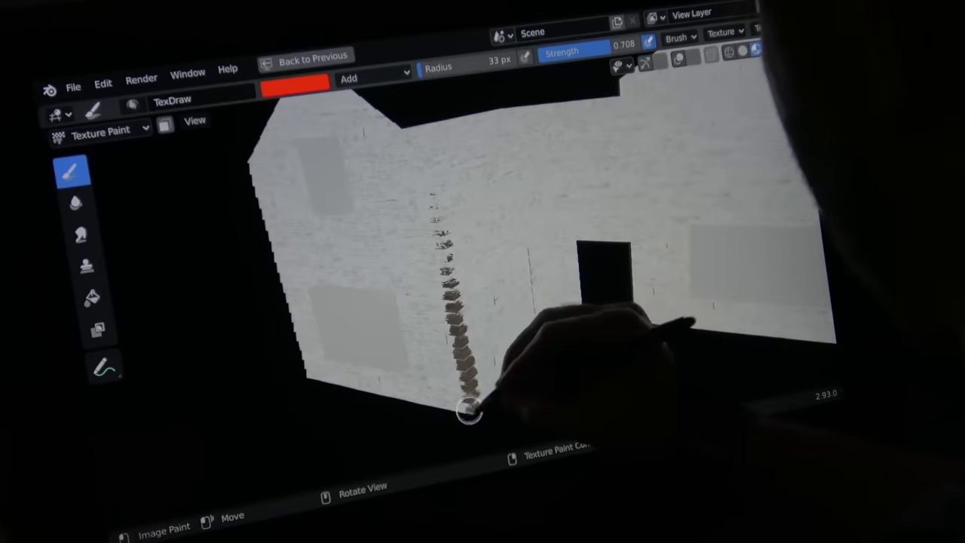
mouse_move(495, 394)
middle_down()
mouse_move(618, 263)
mouse_move(630, 312)
middle_up()
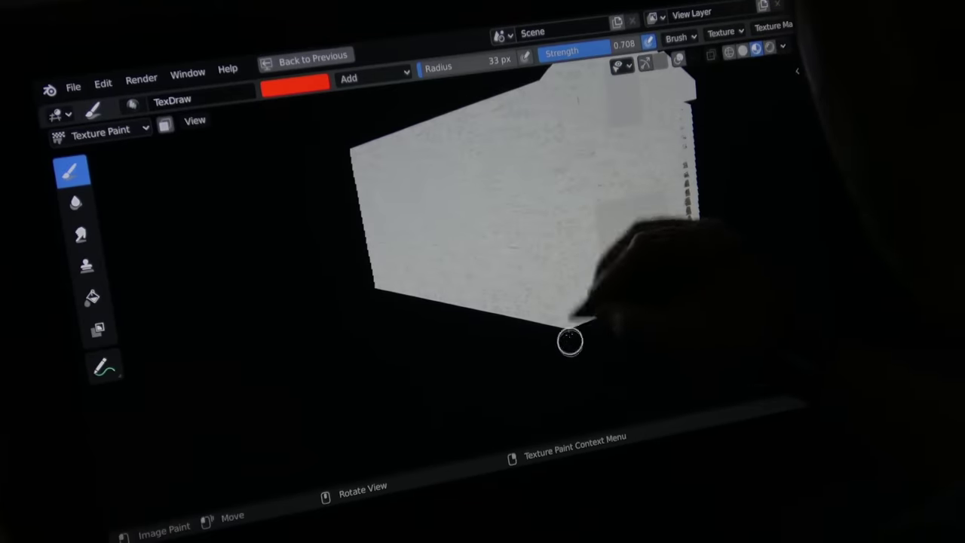
drag(554, 202, 568, 326)
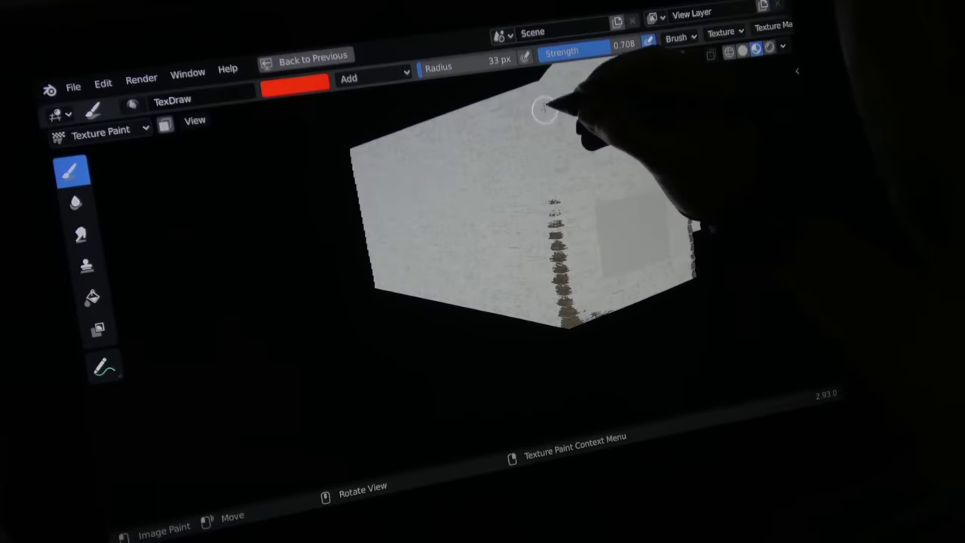
drag(545, 106, 566, 236)
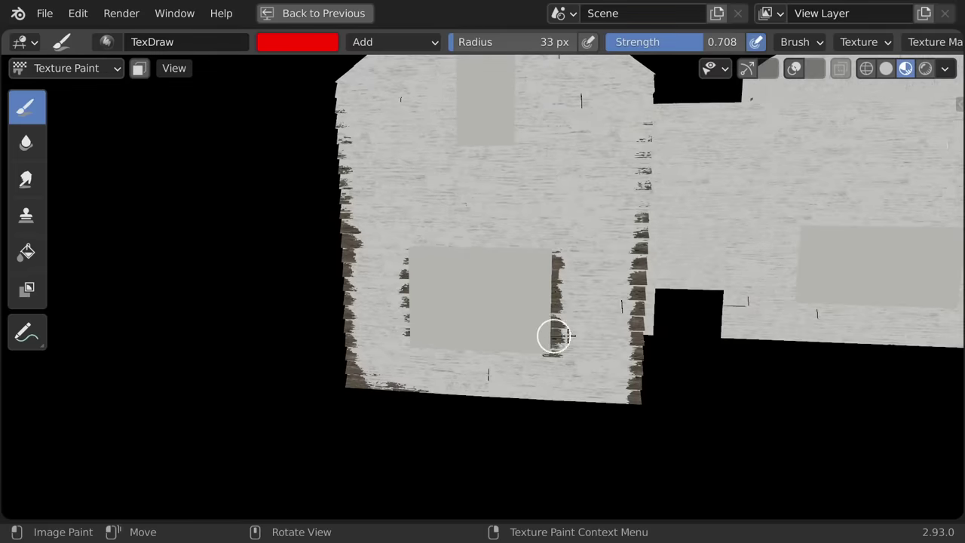
Step: Paint peeling along the wall's bottom edges, the upper window's right edge and beside the lower window
middle_drag(555, 336, 450, 308)
mouse_move(461, 367)
mouse_down()
mouse_move(691, 377)
mouse_move(655, 375)
mouse_up()
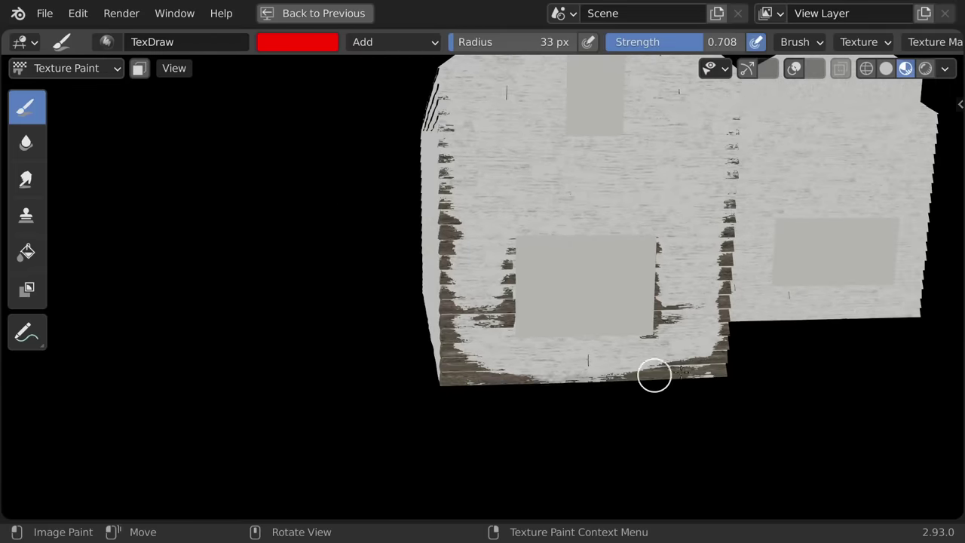
middle_drag(656, 374, 550, 177)
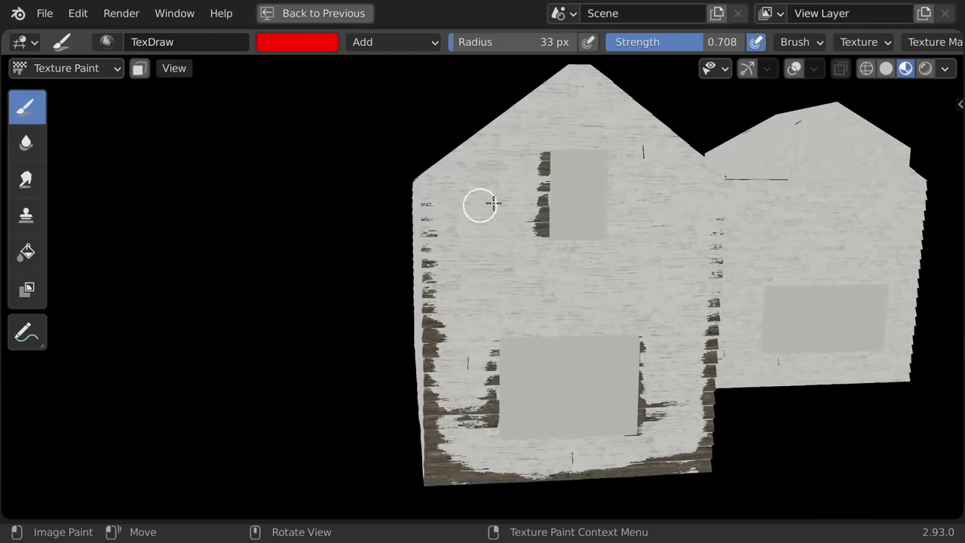
middle_drag(493, 202, 551, 230)
drag(551, 230, 605, 172)
middle_drag(605, 173, 609, 224)
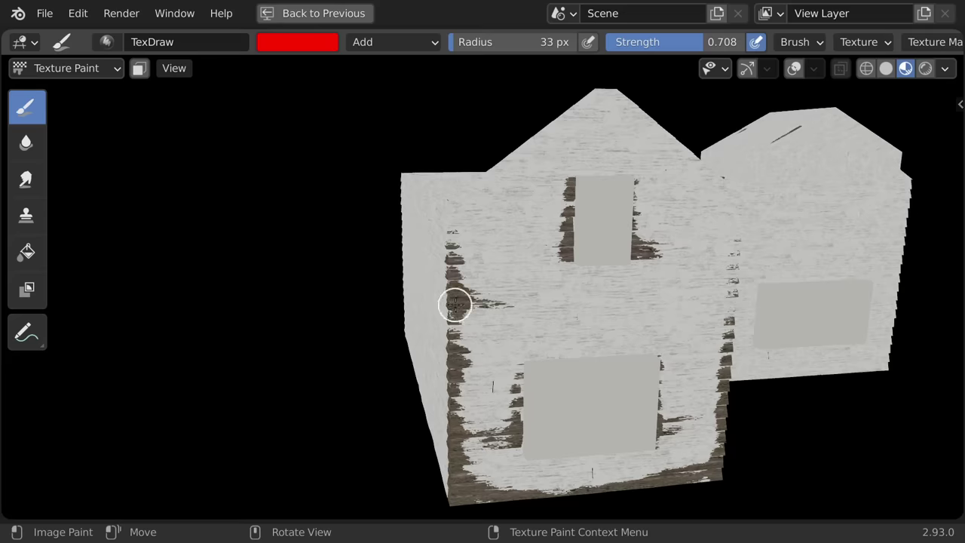
middle_drag(454, 304, 452, 362)
middle_drag(629, 362, 486, 315)
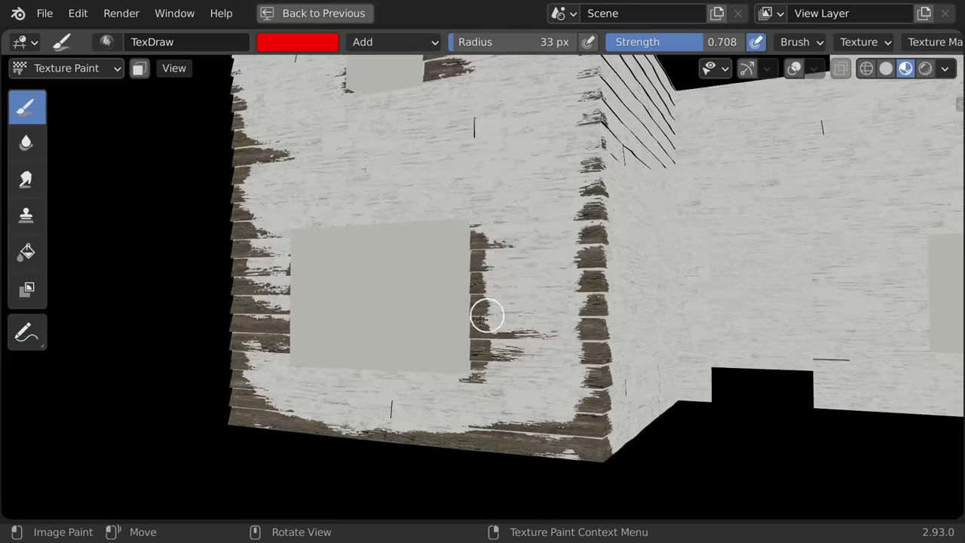
drag(486, 315, 476, 379)
middle_drag(476, 380, 487, 379)
drag(487, 379, 672, 399)
Step: Shrink the brush to 18 px and paint a short stroke above the lower window
key(f)
click(765, 371)
scroll(747, 317, down, 2)
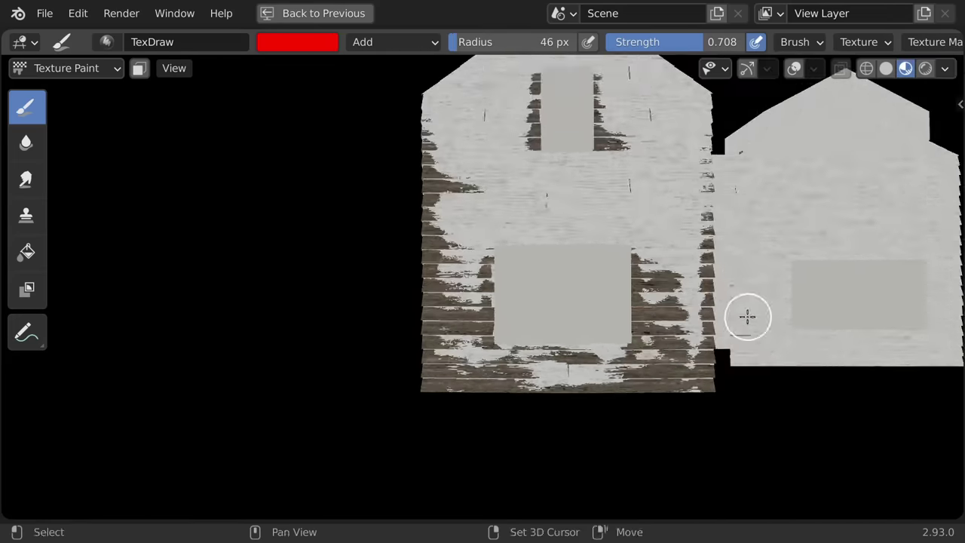
shift+middle_drag(747, 316, 778, 399)
key(f)
click(603, 294)
drag(573, 284, 659, 284)
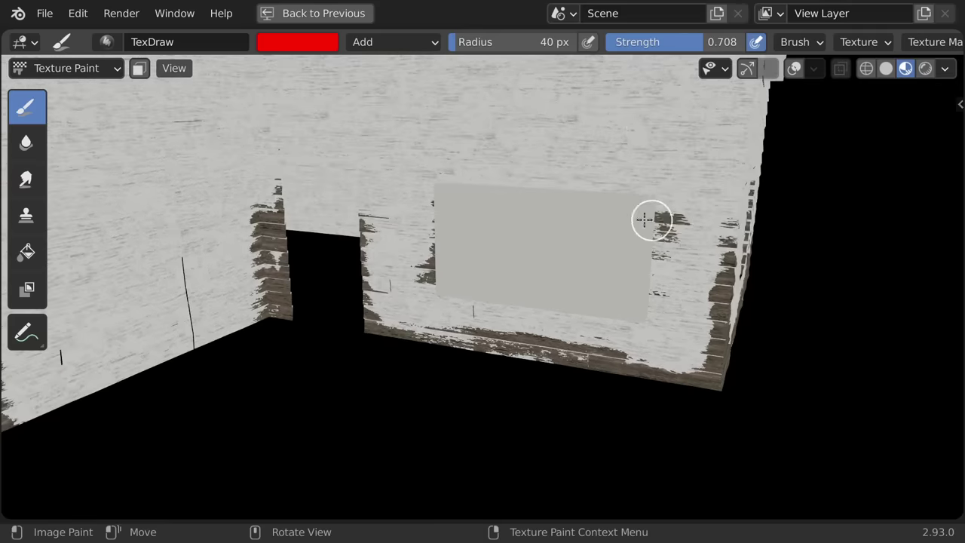
key(f)
click(684, 241)
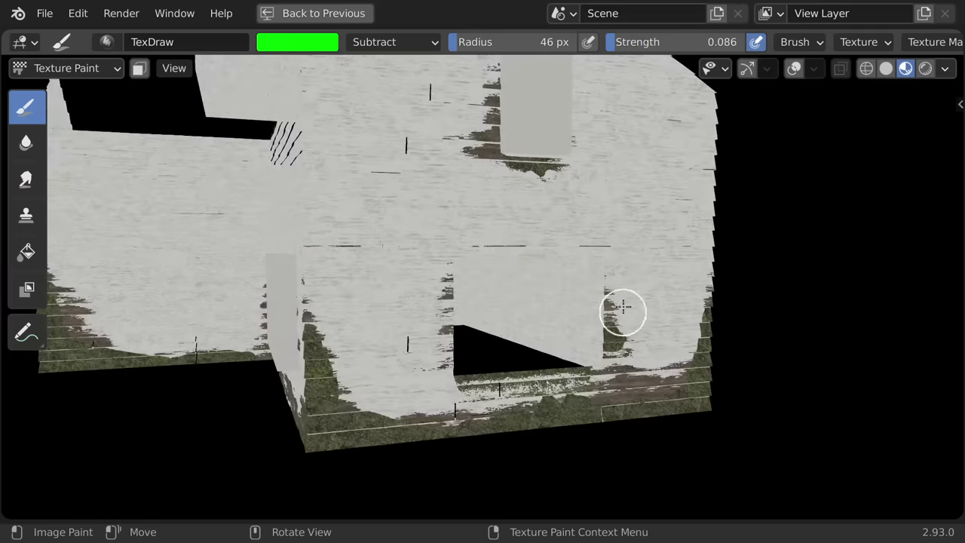
middle_drag(620, 308, 426, 280)
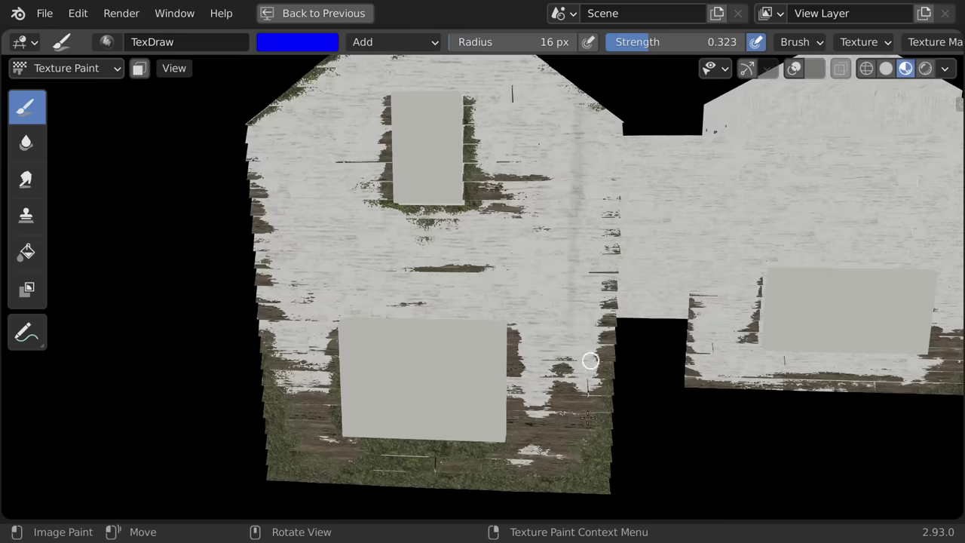
Step: Frame the house front and resize the brush for painting beside the lower window
shift+middle_drag(608, 108, 571, 139)
key(bracketright)
key(bracketright)
key(bracketright)
key(bracketright)
key(bracketright)
key(bracketright)
key(bracketright)
key(bracketright)
key(bracketright)
key(bracketright)
middle_drag(524, 117, 493, 130)
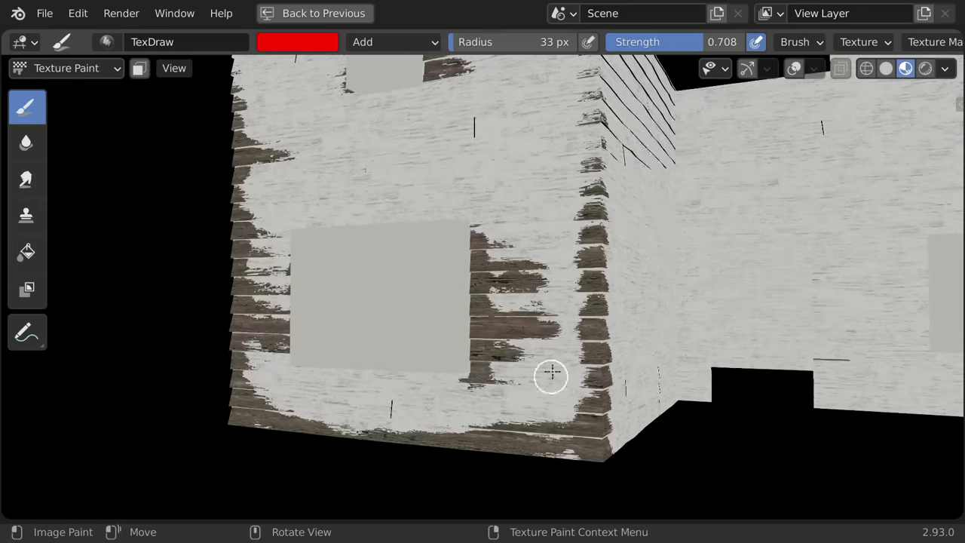
Step: Paint wood peeling across the lower wall, then a short mid-wall stroke with an 18 px brush
middle_drag(551, 375, 421, 361)
mouse_move(419, 361)
mouse_down()
mouse_move(546, 421)
mouse_move(569, 381)
mouse_move(661, 402)
mouse_move(591, 405)
mouse_move(674, 399)
mouse_move(657, 414)
mouse_move(774, 301)
mouse_up()
scroll(760, 362, down, 2)
key(f)
click(577, 286)
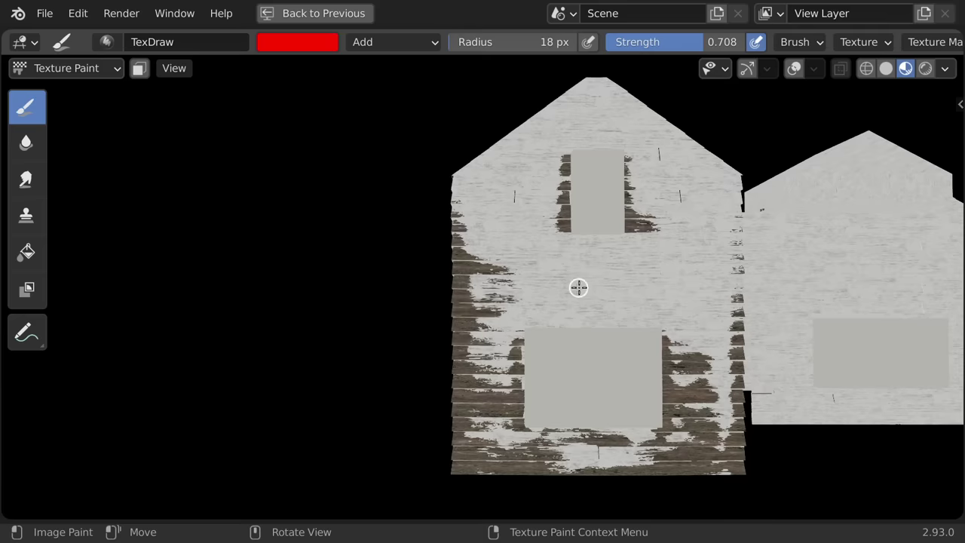
mouse_move(578, 286)
mouse_down()
mouse_move(573, 308)
mouse_move(623, 309)
mouse_up()
key(f)
click(591, 251)
drag(591, 251, 646, 248)
Step: Erase part of the mid-wall peeling at about 29 px, then repaint dark streaks beside the window in Add mode
key(f)
click(649, 248)
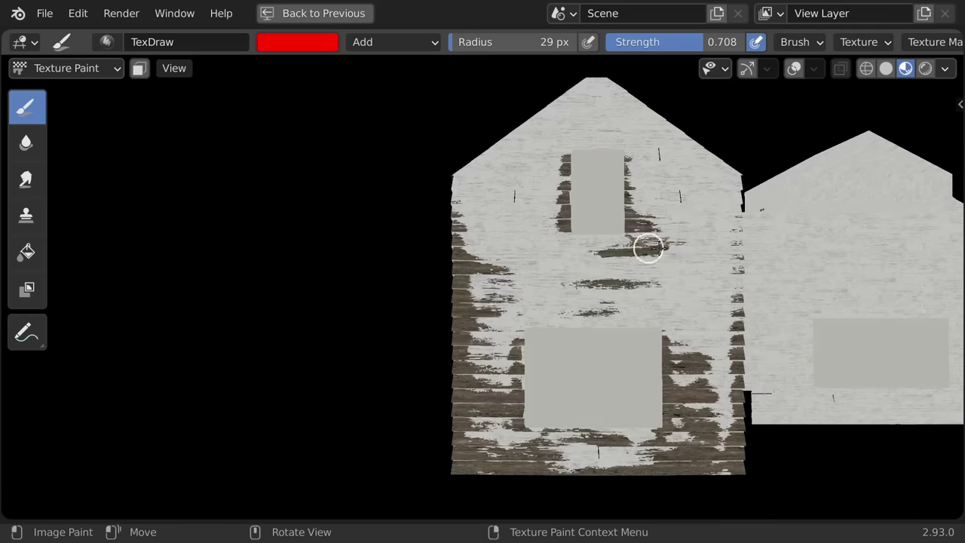
ctrl+middle_drag(646, 216, 557, 236)
drag(557, 236, 636, 218)
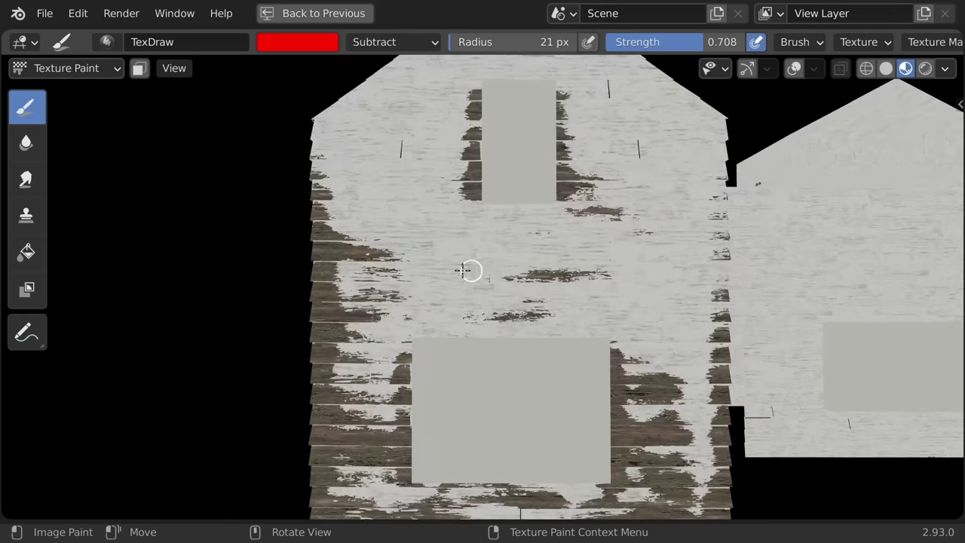
click(394, 41)
click(366, 267)
drag(489, 278, 596, 274)
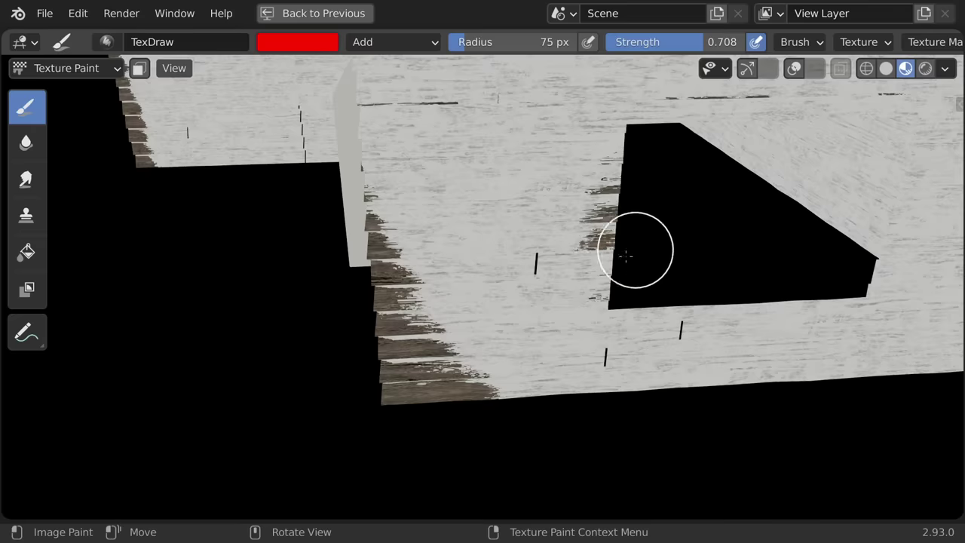
mouse_move(618, 252)
mouse_down()
mouse_move(490, 304)
mouse_move(656, 271)
mouse_move(561, 239)
mouse_move(557, 193)
mouse_move(605, 150)
mouse_up()
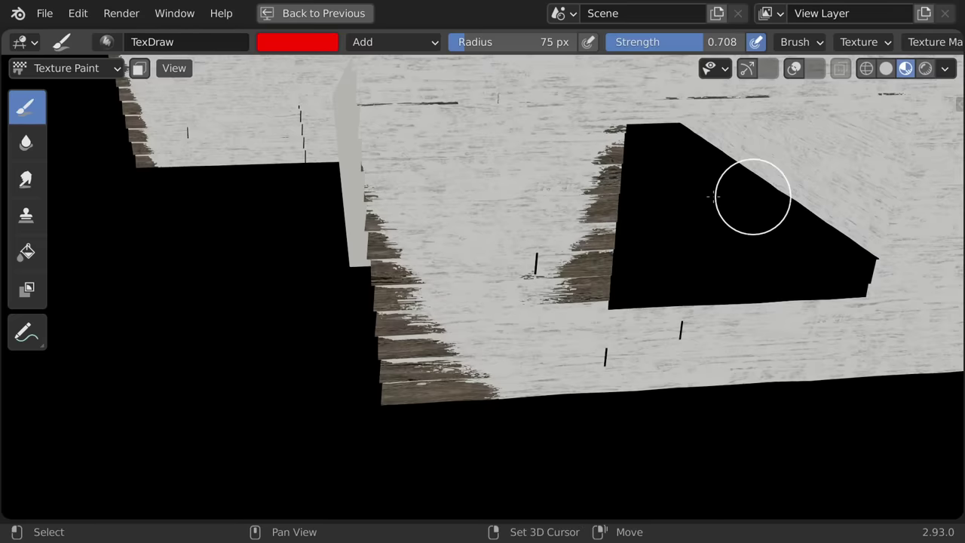
Step: Paint dark grain streaks along and right of the window opening with a 52 px brush
mouse_move(751, 194)
middle_down()
mouse_move(550, 237)
mouse_move(474, 271)
middle_up()
mouse_move(625, 257)
mouse_down()
mouse_move(610, 212)
mouse_move(626, 184)
mouse_move(490, 162)
mouse_move(590, 153)
mouse_move(601, 123)
mouse_move(492, 140)
mouse_move(657, 172)
mouse_move(498, 187)
mouse_move(622, 262)
mouse_move(500, 261)
mouse_move(611, 282)
mouse_move(513, 197)
mouse_move(619, 211)
mouse_move(529, 231)
mouse_move(667, 273)
mouse_move(605, 291)
mouse_move(513, 275)
mouse_move(668, 309)
mouse_up()
middle_drag(667, 309, 581, 323)
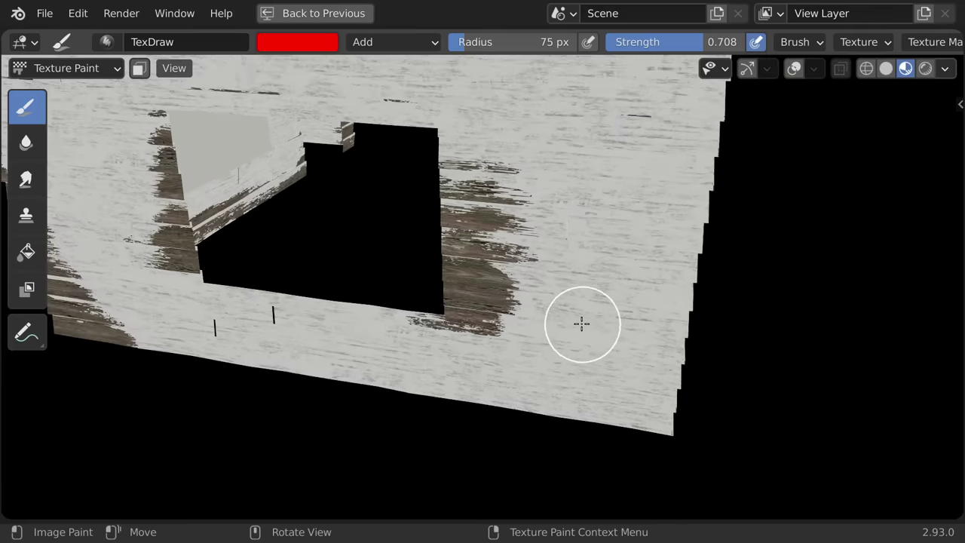
key(f)
click(513, 244)
middle_drag(512, 244, 527, 209)
drag(466, 184, 612, 265)
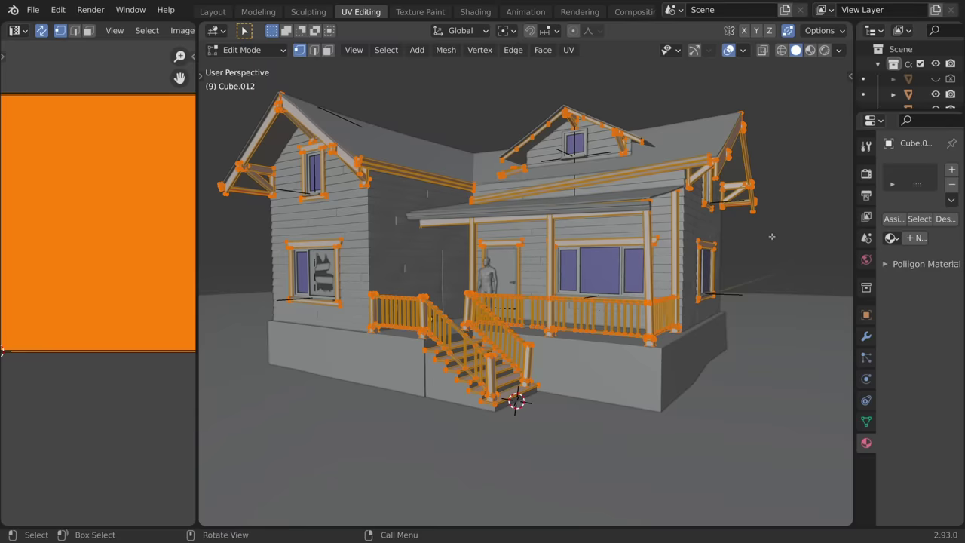
Step: Smart UV Project the porch and trim pieces and assign them the Siding material
key(u)
click(701, 62)
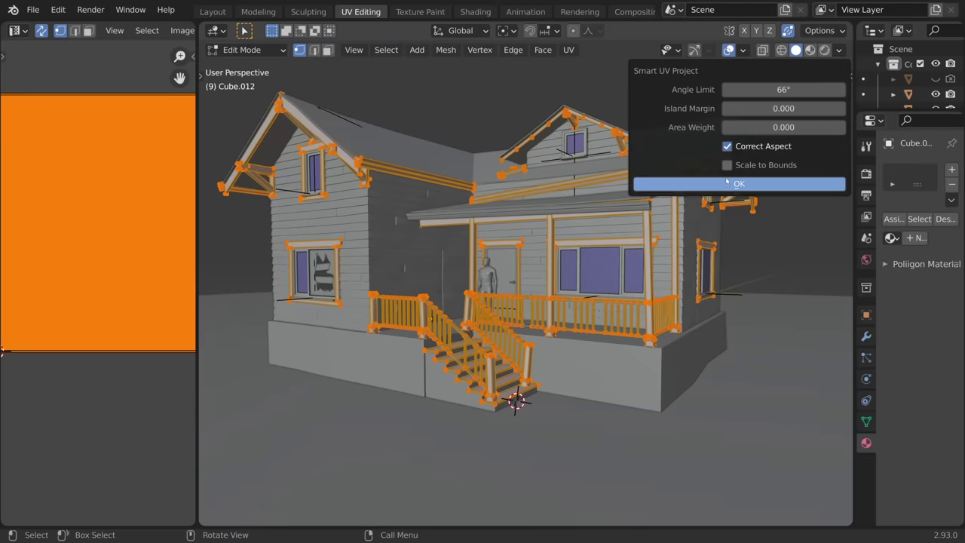
click(727, 182)
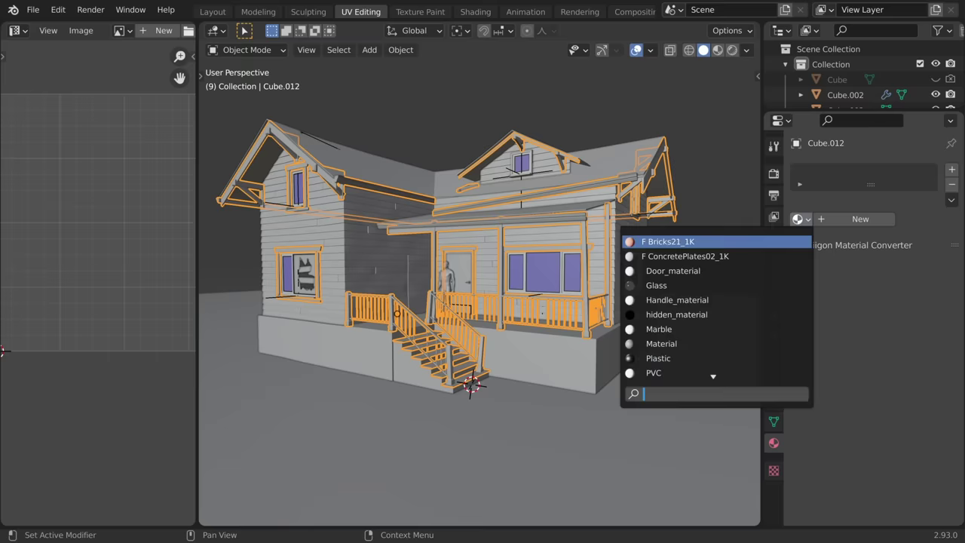
text(s)
key(Return)
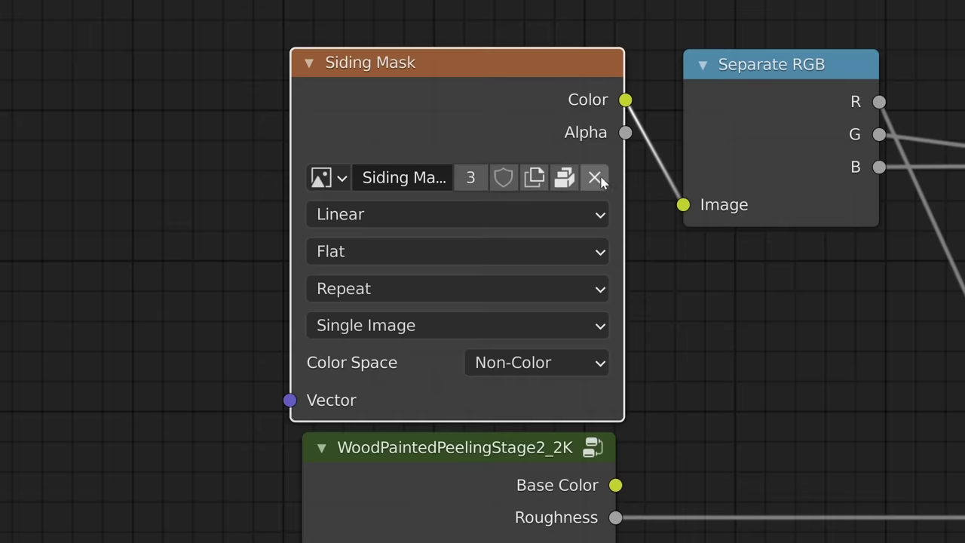
Step: Replace the Siding Mask image with a new blank image named Balcony
click(595, 176)
click(417, 177)
text(Balcony)
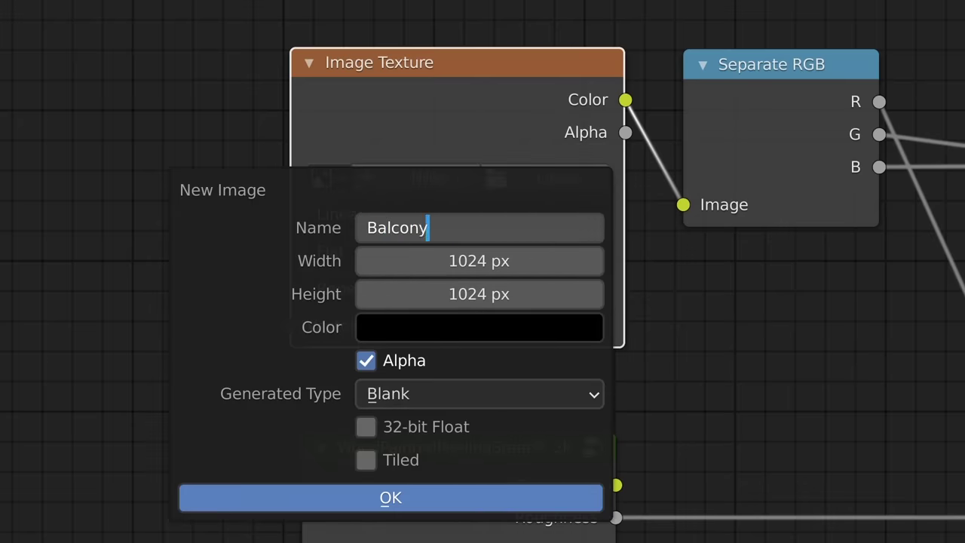
key(Return)
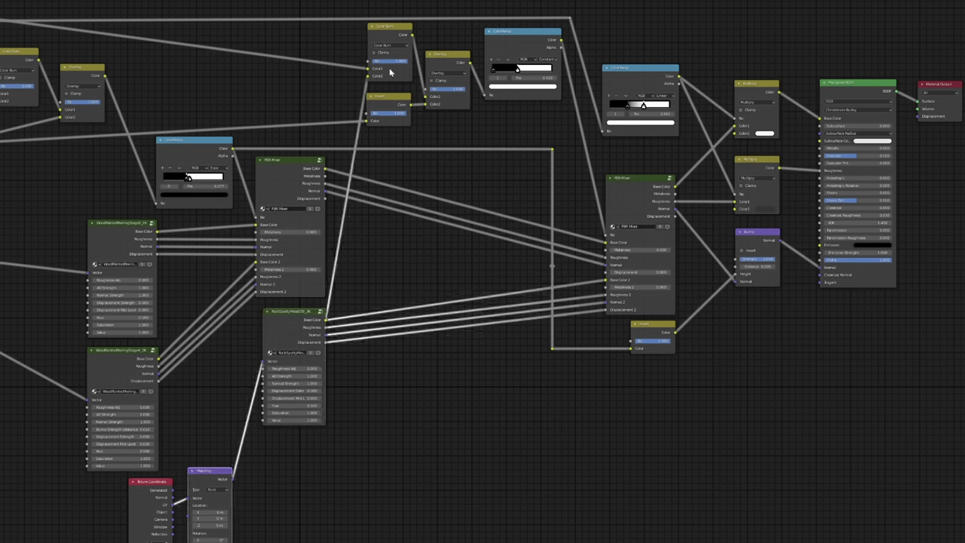
Step: Group the Color Burn and PBR Mixer nodes into a single NodeGroup and reposition it
click(409, 45)
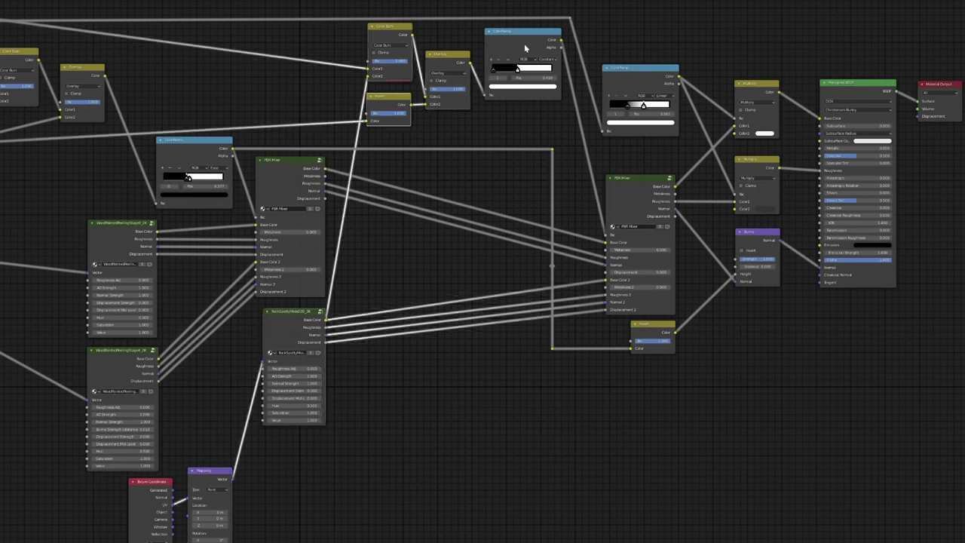
click(632, 195)
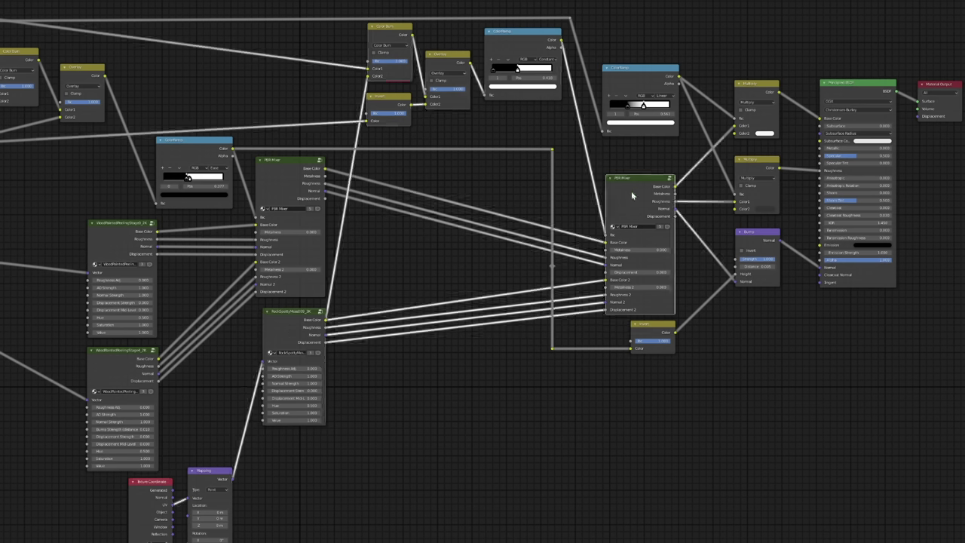
key(ctrl+g)
key(Tab)
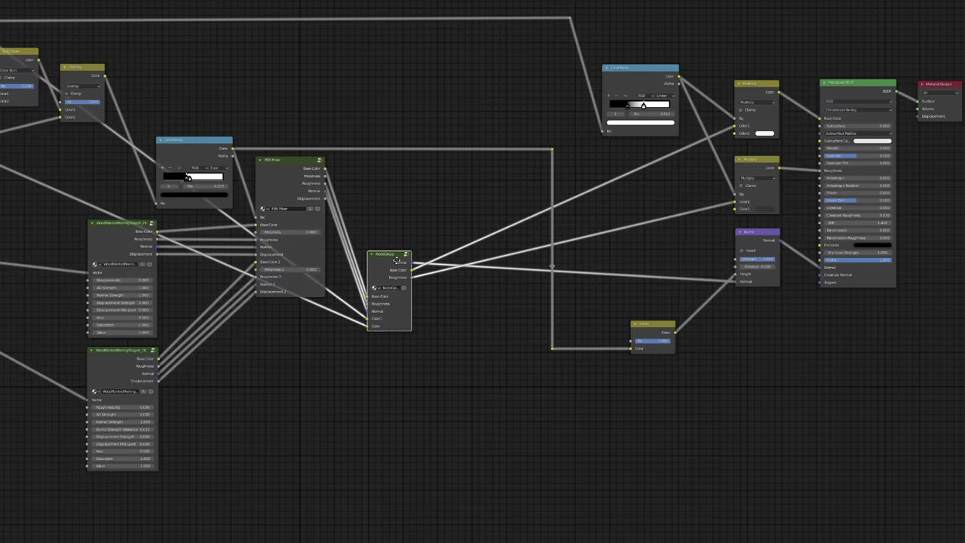
drag(397, 260, 473, 117)
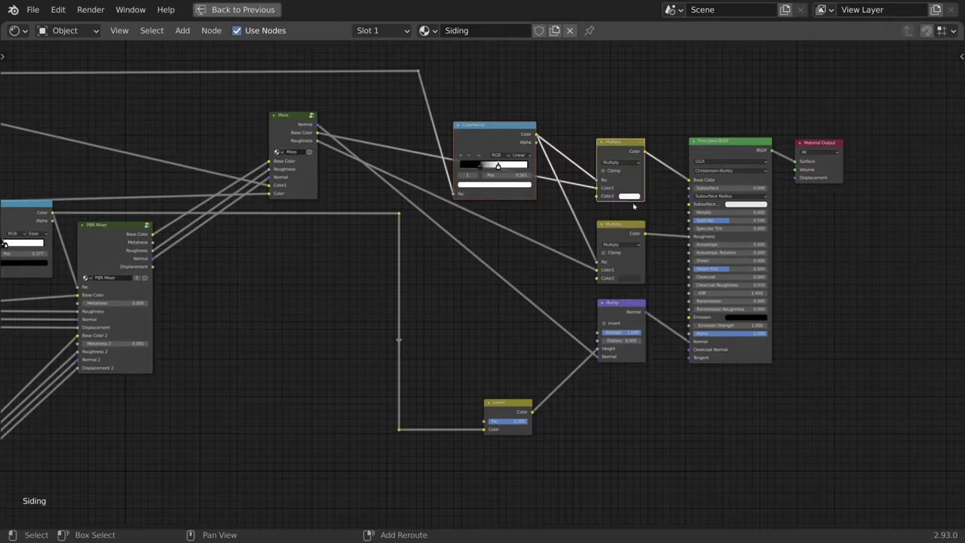
Step: Wire the brick material's Moss Normal output toward the Principled BSDF
scroll(565, 244, down, 1)
middle_drag(565, 244, 503, 261)
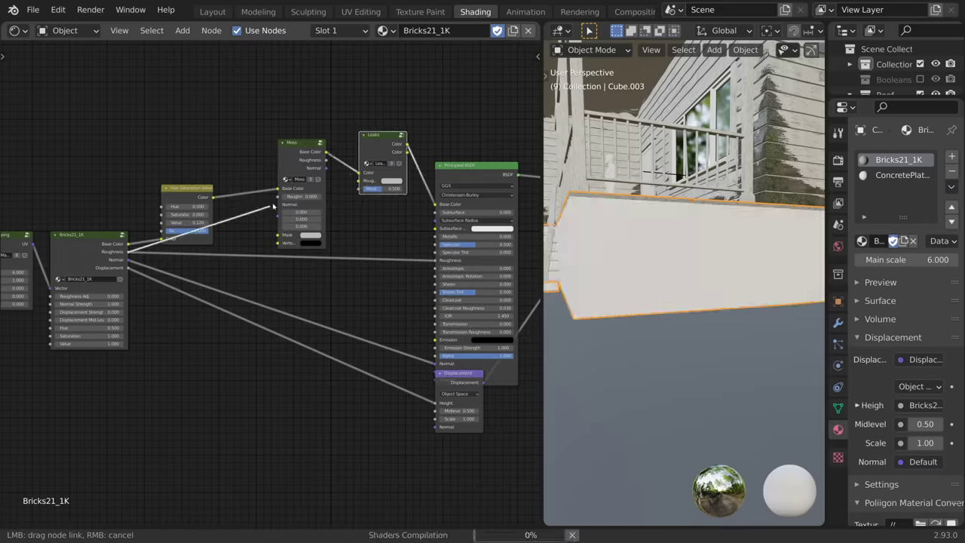
mouse_move(326, 167)
mouse_down()
mouse_move(440, 350)
mouse_move(437, 364)
mouse_up()
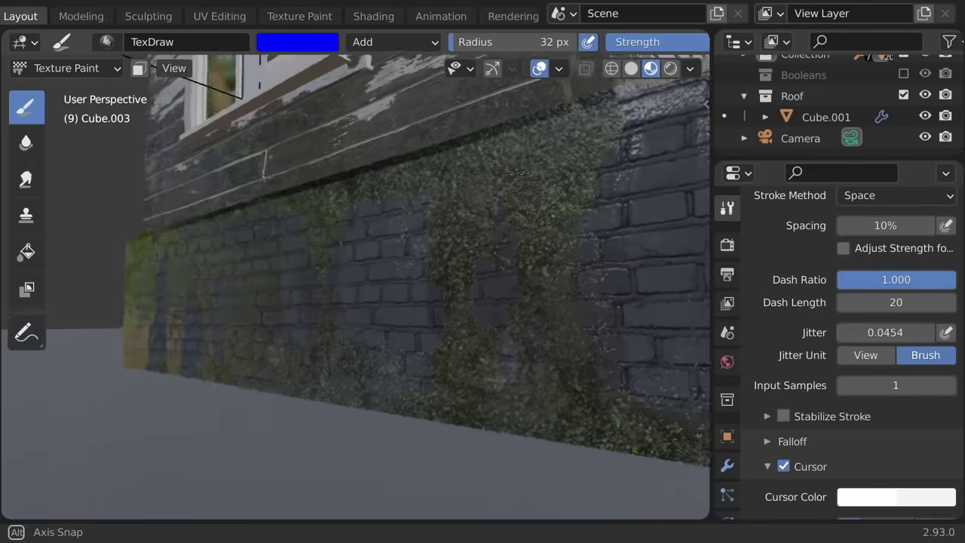
middle_drag(528, 173, 567, 163)
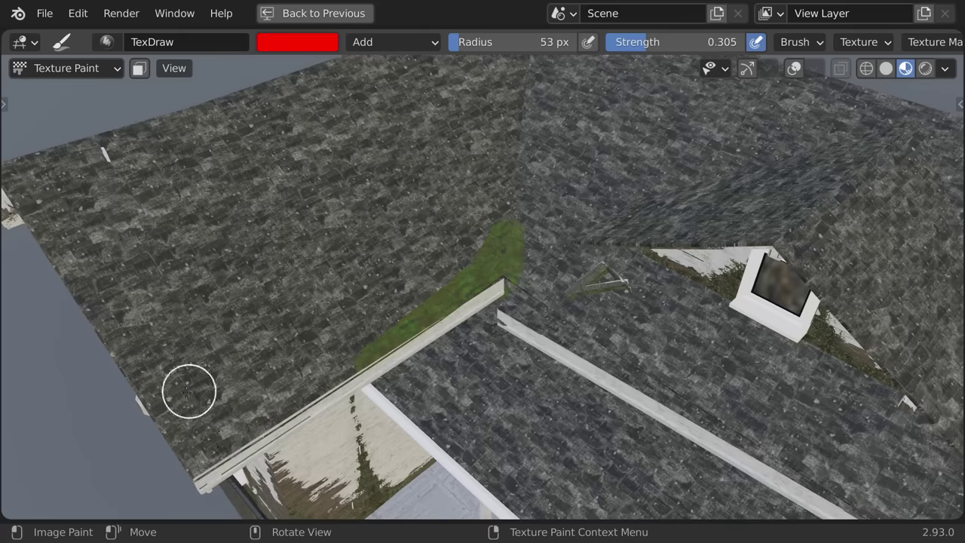
Step: Paint moss and orange dead leaves along the roof edges, shrinking the brush to 24 px
mouse_move(189, 392)
mouse_down()
mouse_move(279, 410)
mouse_move(349, 310)
mouse_move(320, 372)
mouse_move(337, 363)
mouse_up()
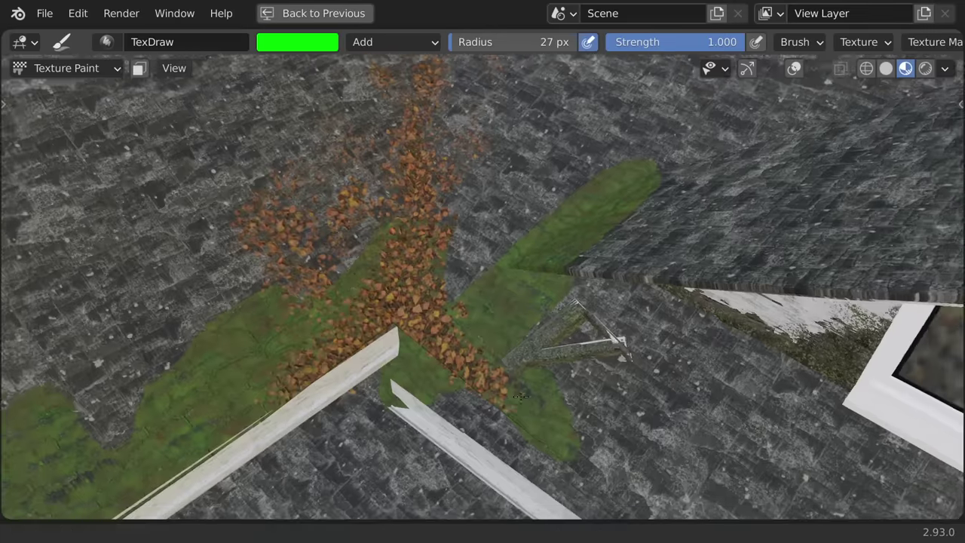
shift+middle_drag(528, 324, 478, 347)
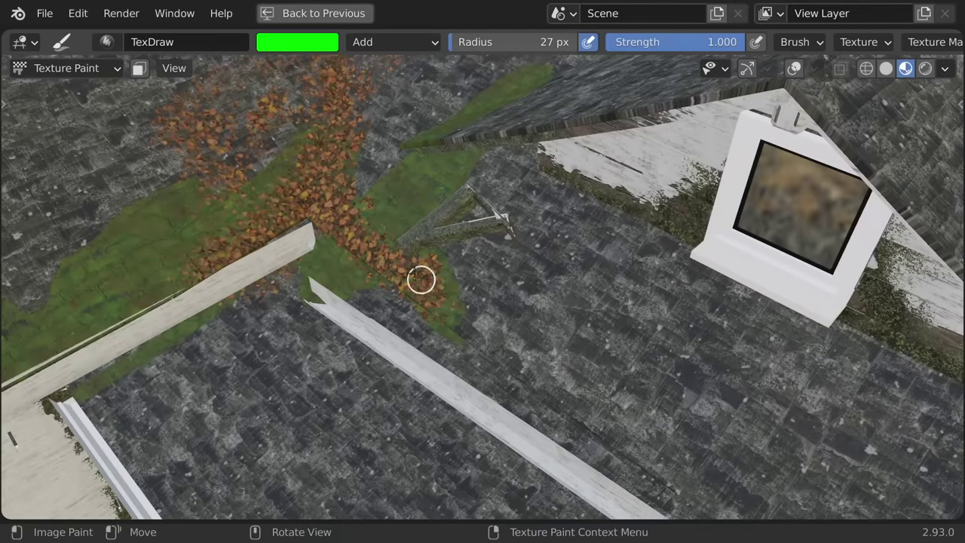
scroll(467, 286, up, 2)
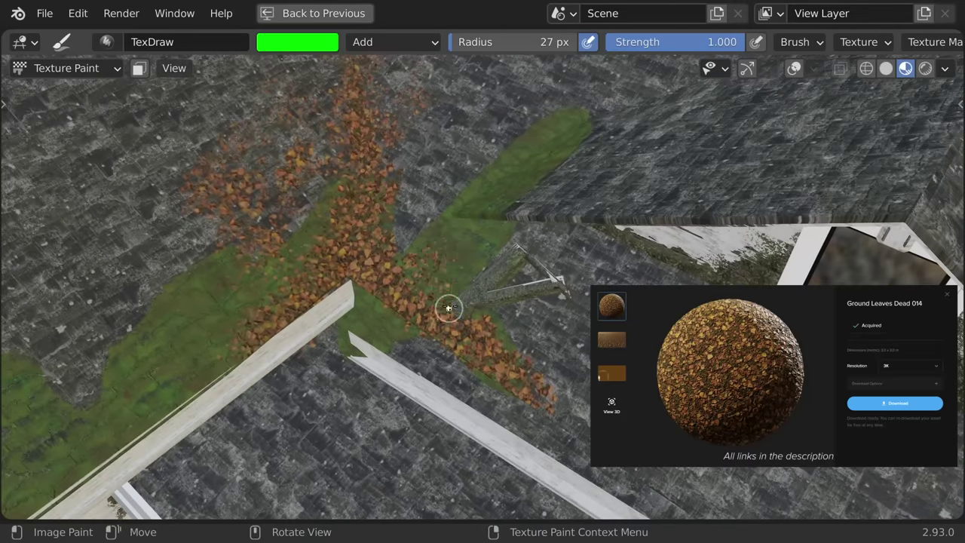
middle_drag(445, 223, 662, 150)
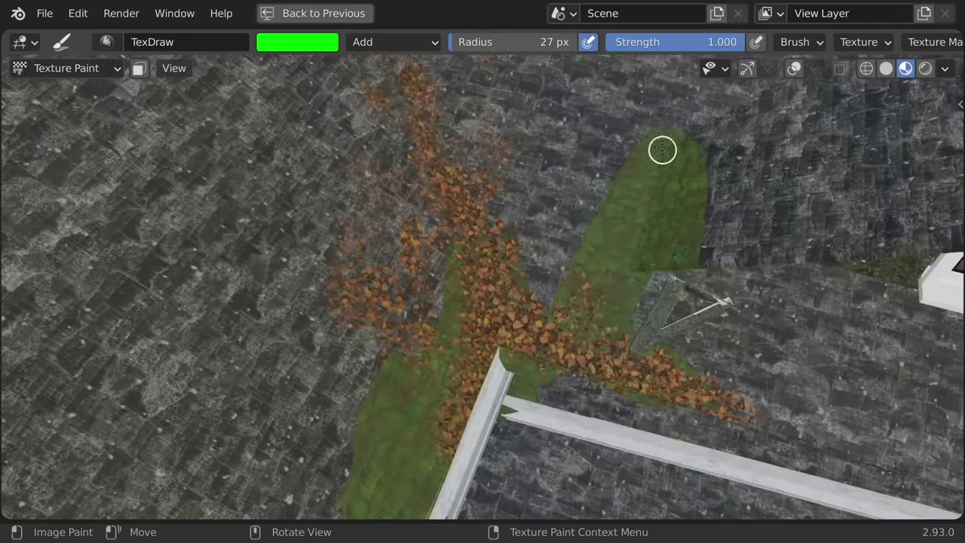
middle_drag(625, 291, 626, 110)
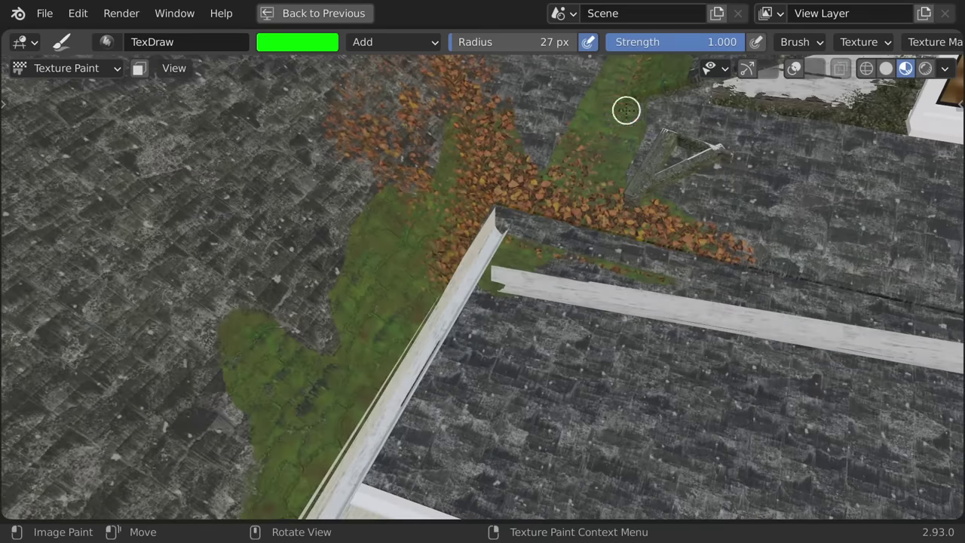
middle_drag(657, 186, 502, 270)
key(bracketleft)
mouse_move(540, 205)
middle_down()
mouse_move(578, 156)
mouse_move(490, 284)
mouse_move(551, 302)
middle_up()
middle_drag(493, 329, 410, 369)
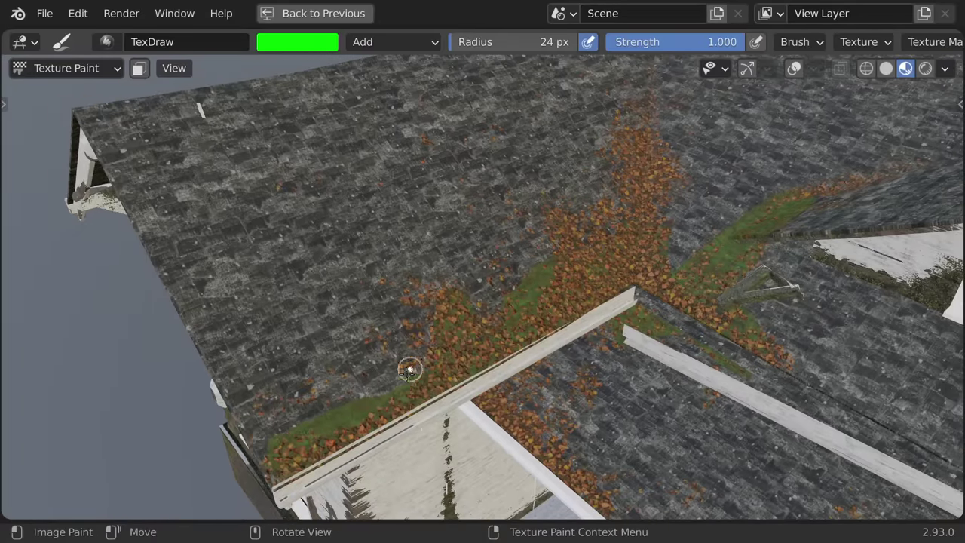
middle_drag(339, 349, 322, 233)
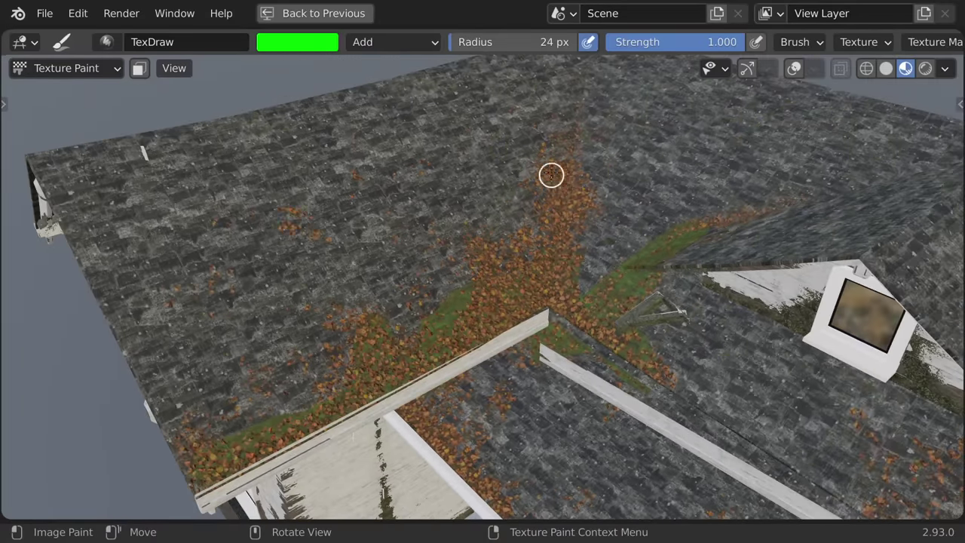
middle_drag(551, 175, 510, 266)
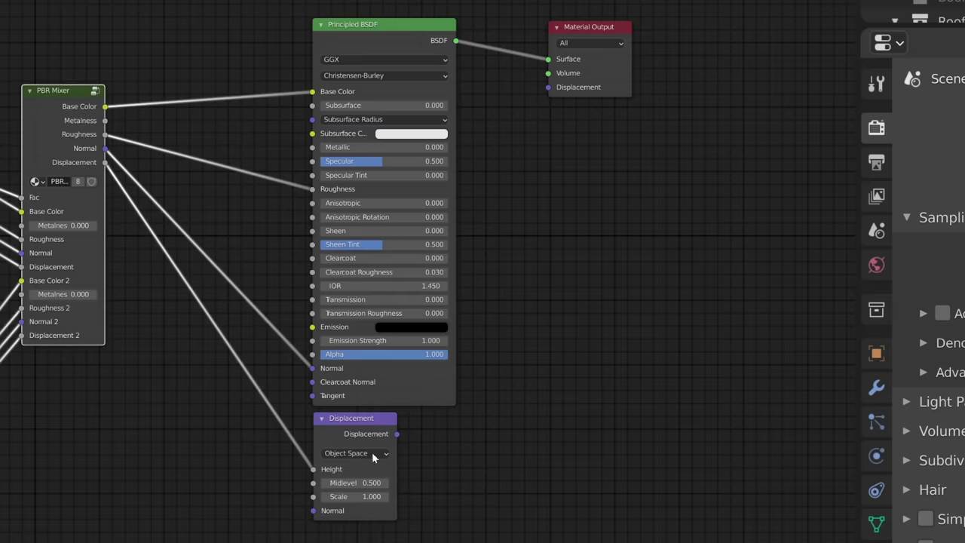
Step: Link the roof's Displacement to the Material Output and set the material's displacement method
drag(397, 433, 552, 91)
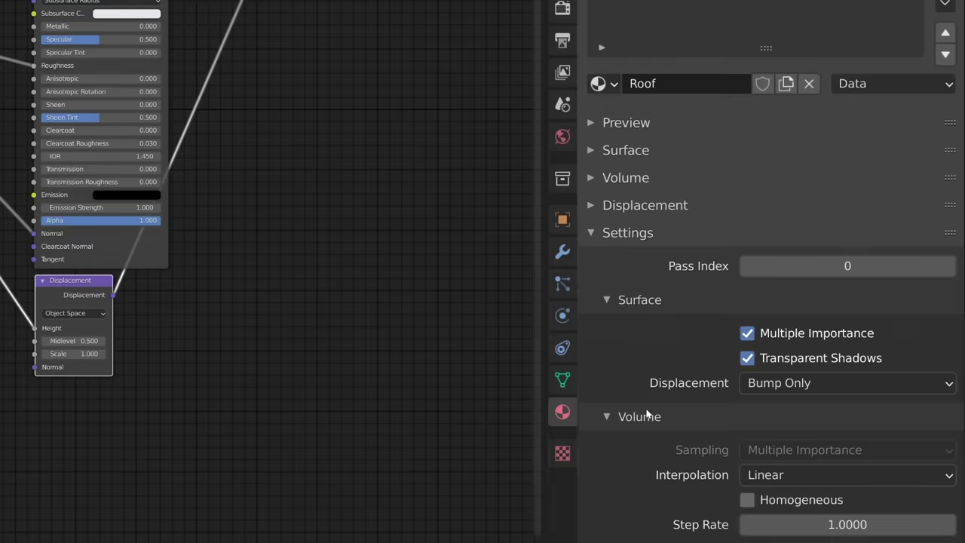
scroll(646, 410, down, 1)
click(837, 352)
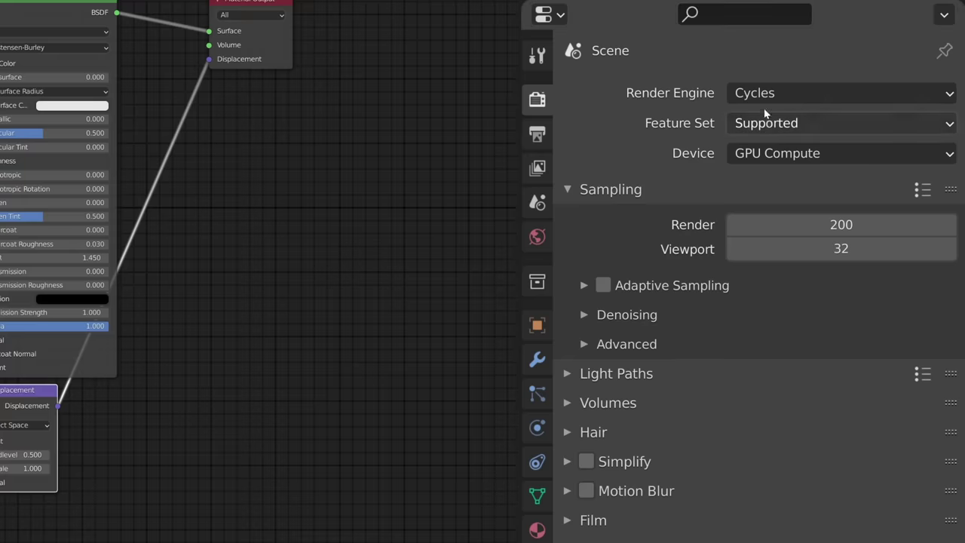
Step: Switch Cycles to Experimental and give the roof a Simple Subdivision Surface modifier
click(840, 123)
click(777, 180)
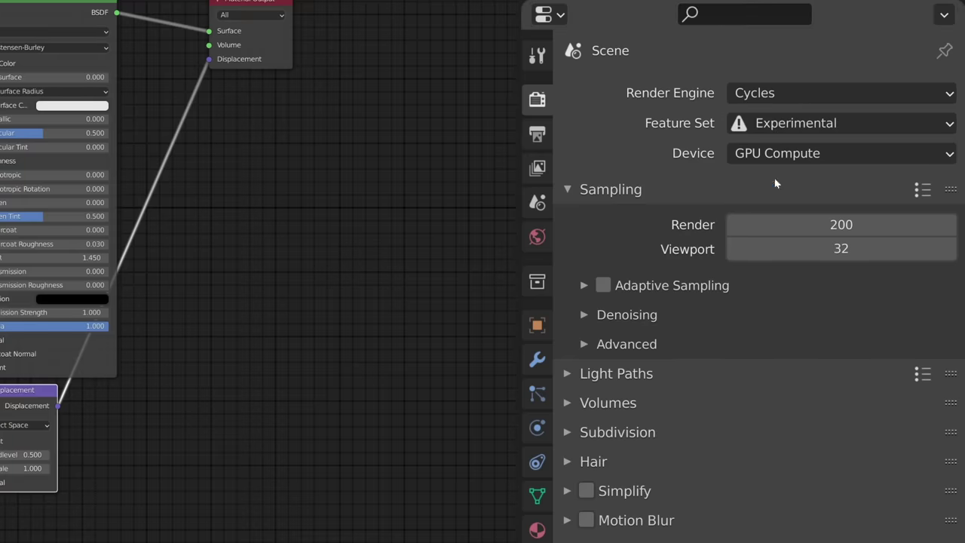
click(537, 358)
click(671, 93)
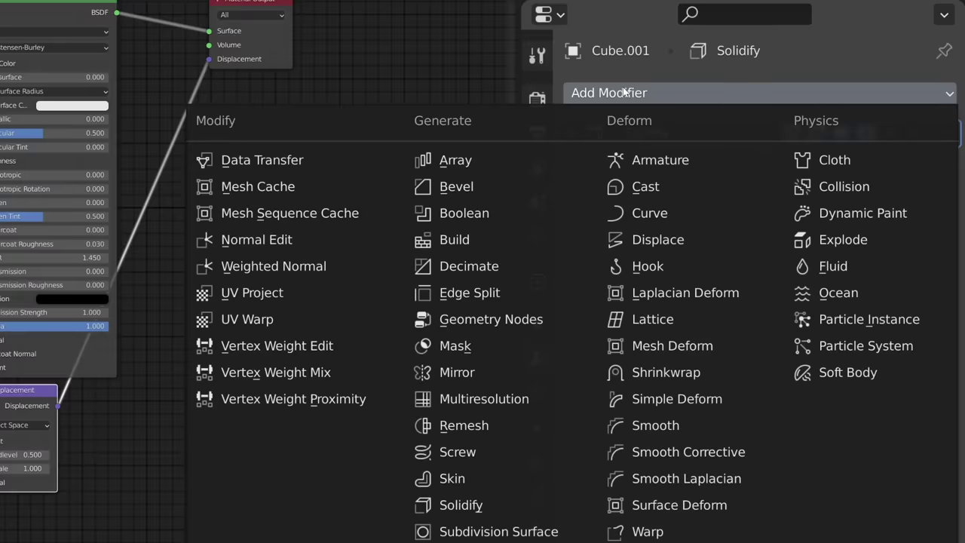
click(513, 528)
click(726, 233)
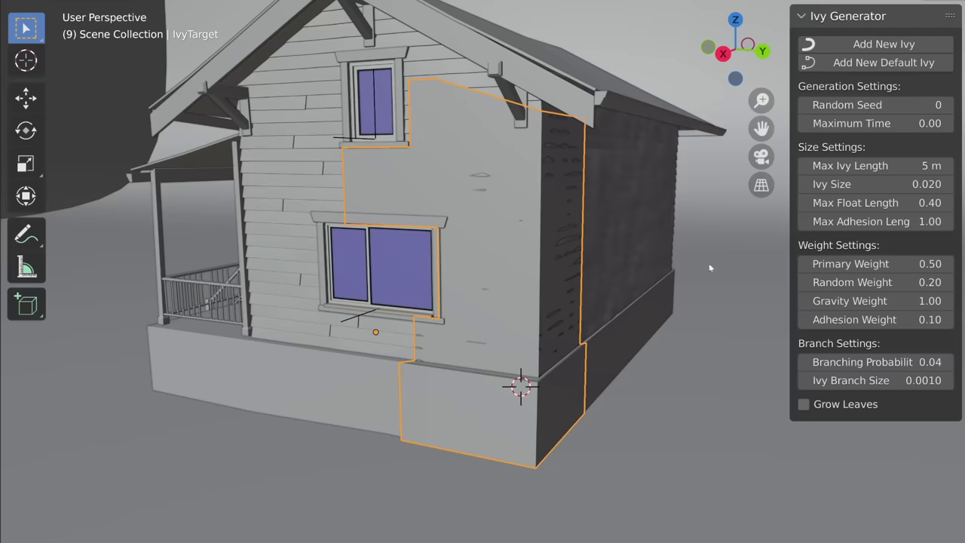
Step: Grow new ivy strands from the wall base with the Ivy Generator, then reshape the leaf mesh
click(885, 46)
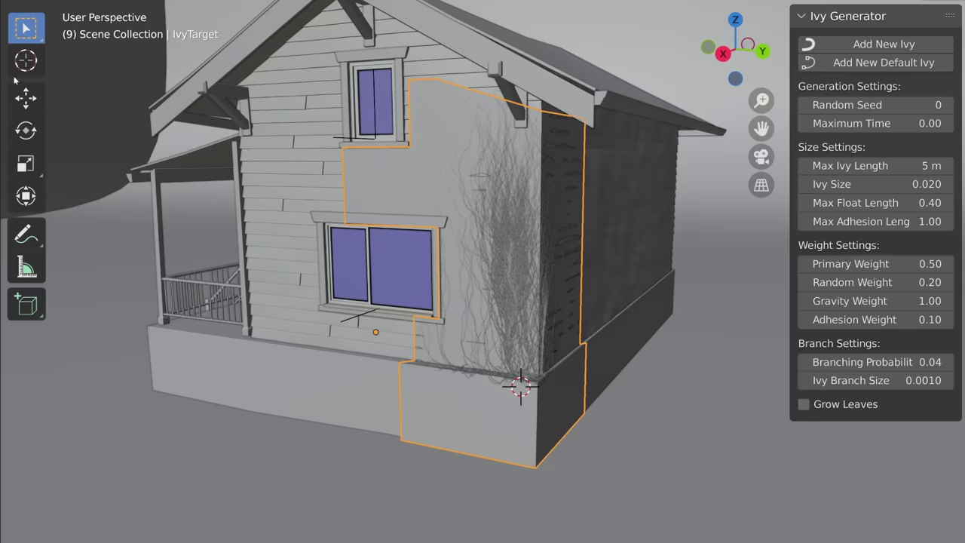
click(26, 60)
key(w)
click(846, 43)
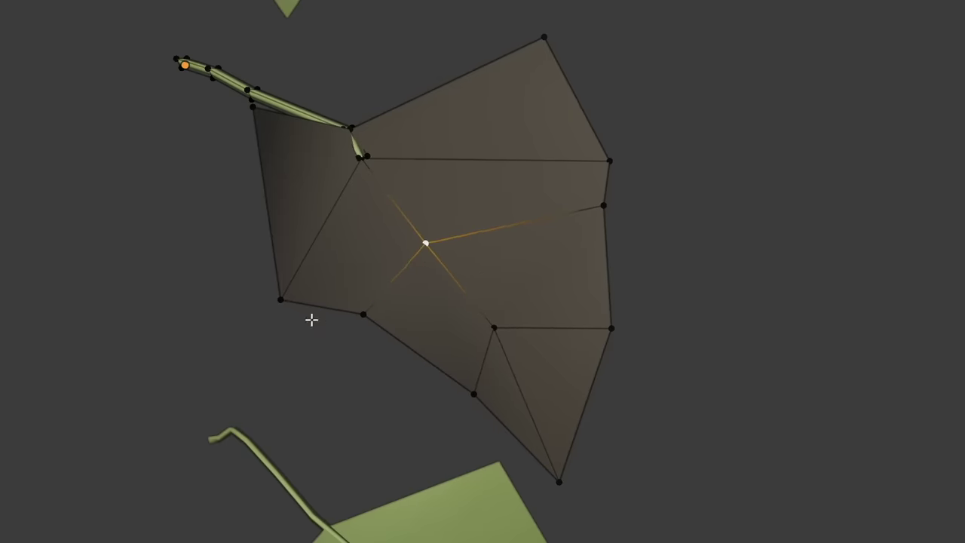
key(g)
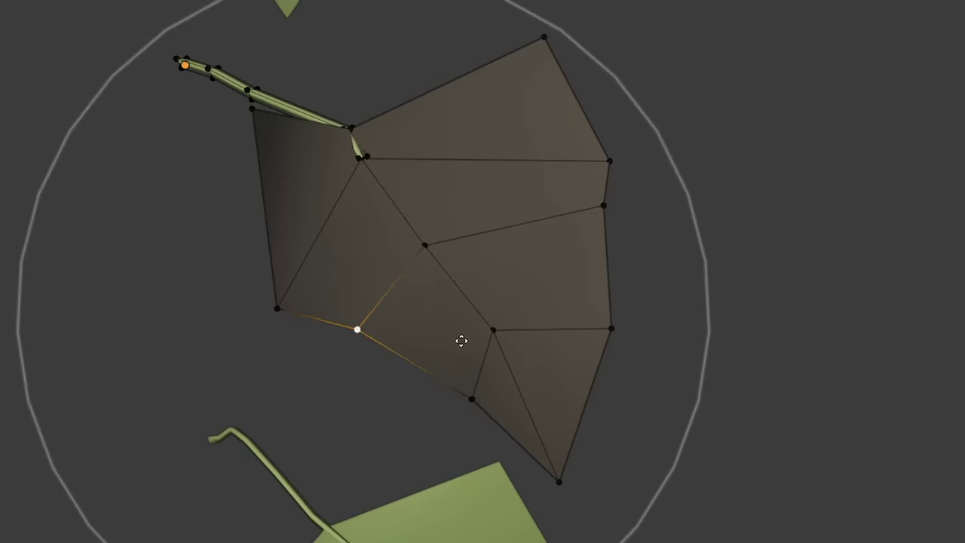